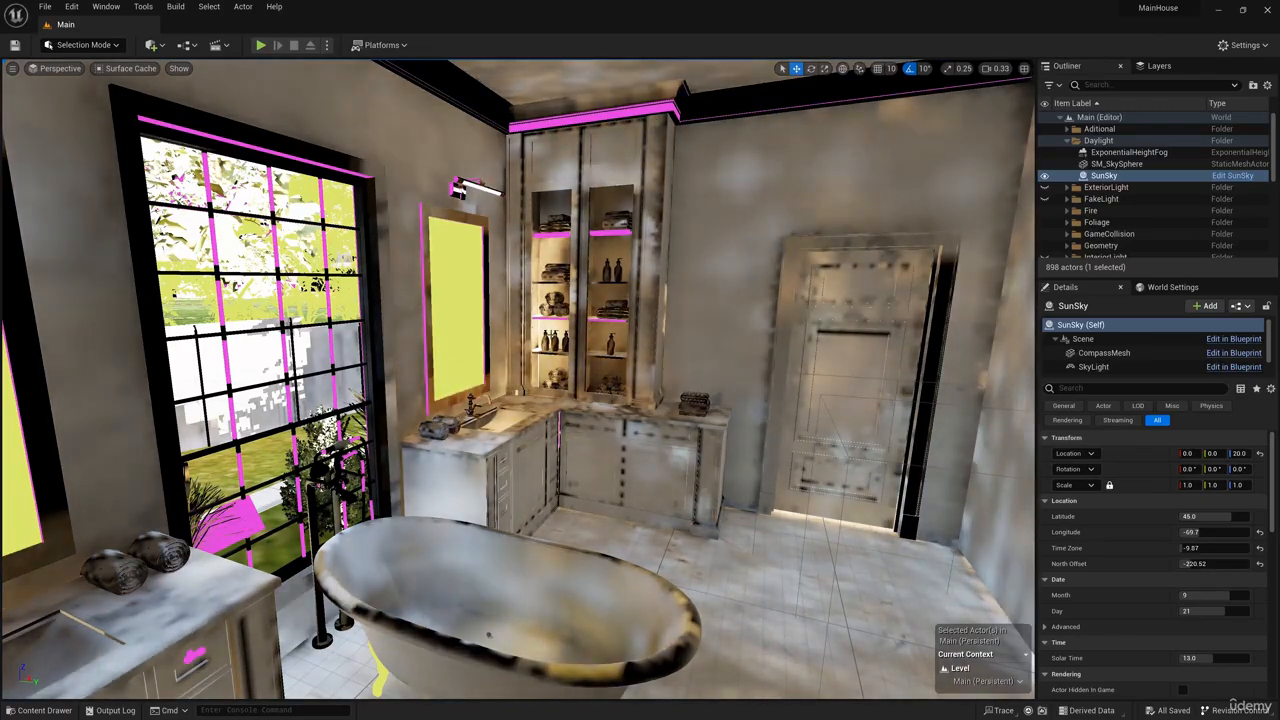
# Step: Add a cube shape to the bathroom and place it against the wall beside the tall cabinet
pyautogui.scroll(-5, 518, 380)
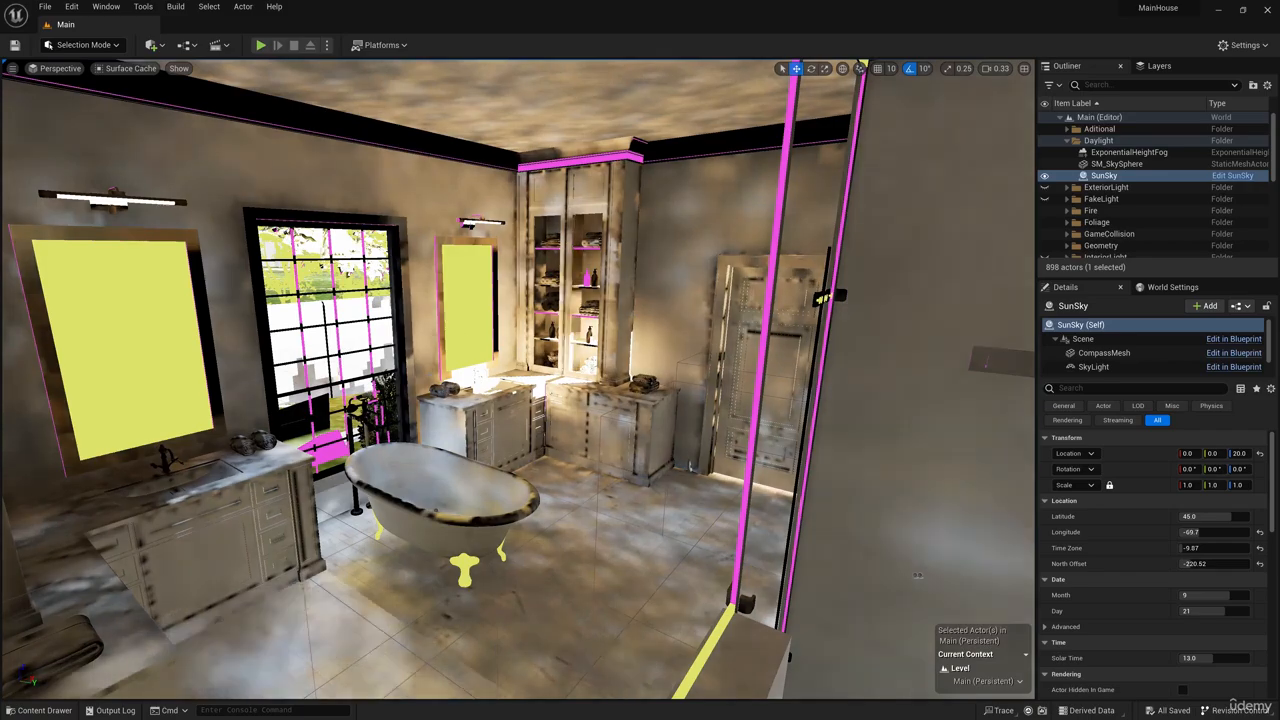
pyautogui.moveTo(518, 380); pyautogui.dragTo(500, 425, button='right')
pyautogui.press('w')
pyautogui.press('s')
pyautogui.click(157, 47)
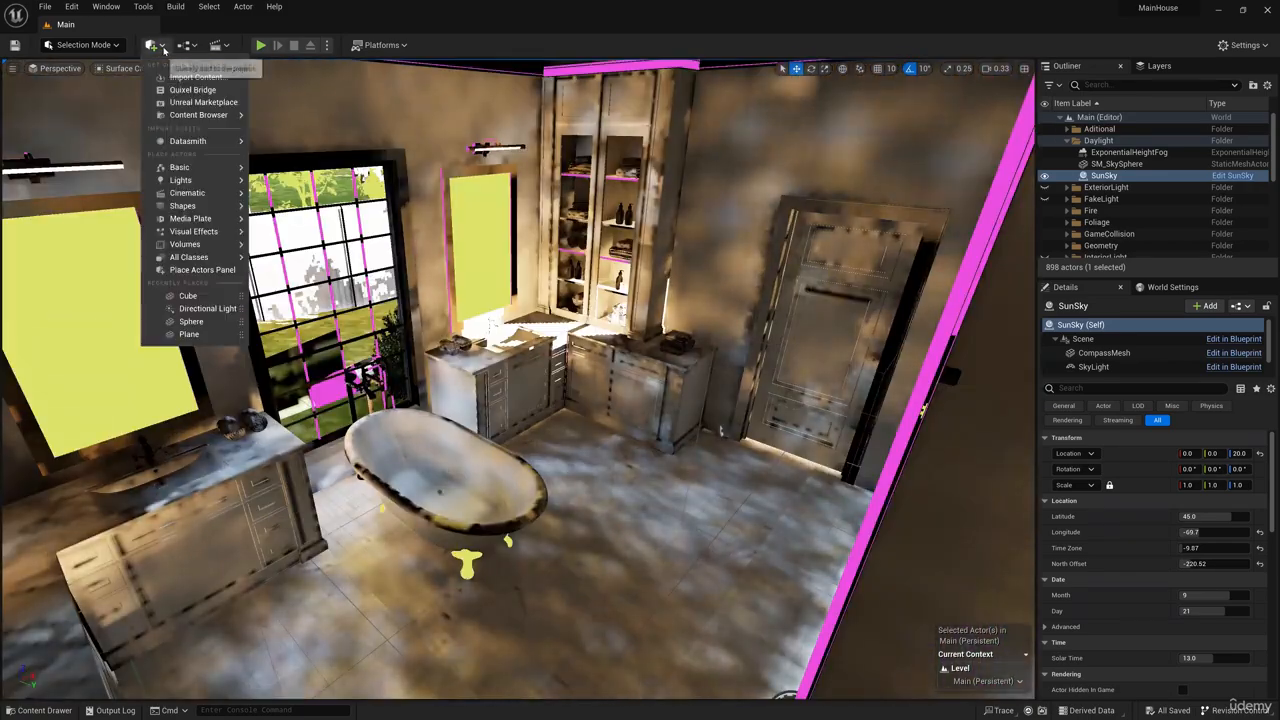
pyautogui.moveTo(204, 208)
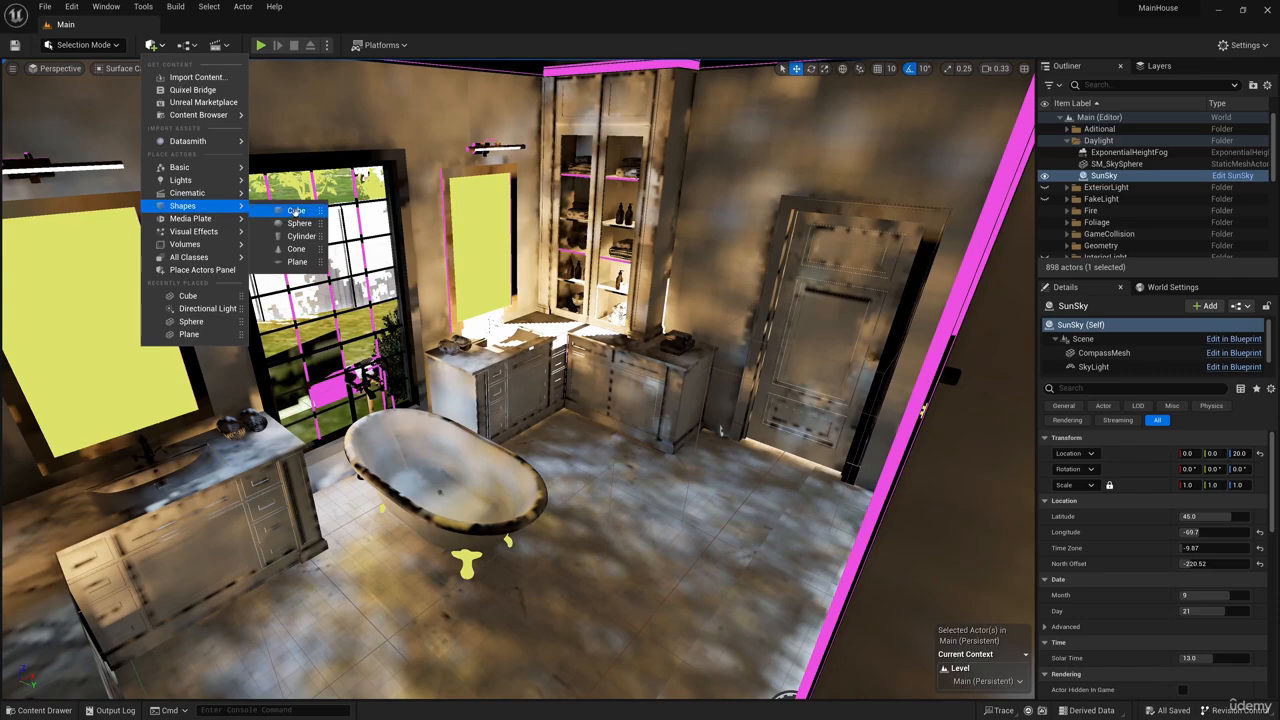
pyautogui.click(299, 212)
pyautogui.moveTo(531, 384); pyautogui.dragTo(580, 261)
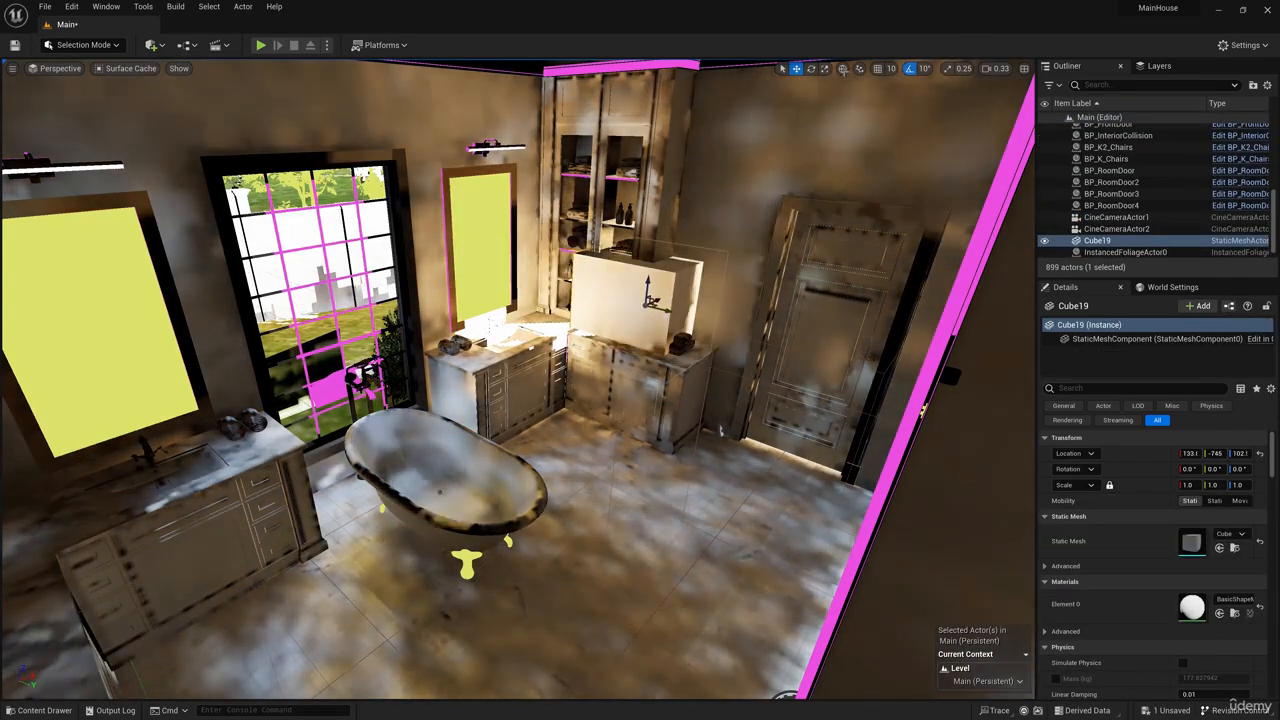
# Step: Try enlarging the cube to cover the bathroom wall beside the door and moving it into the wall
pyautogui.moveTo(648, 285); pyautogui.dragTo(686, 251)
pyautogui.moveTo(660, 306); pyautogui.dragTo(684, 298)
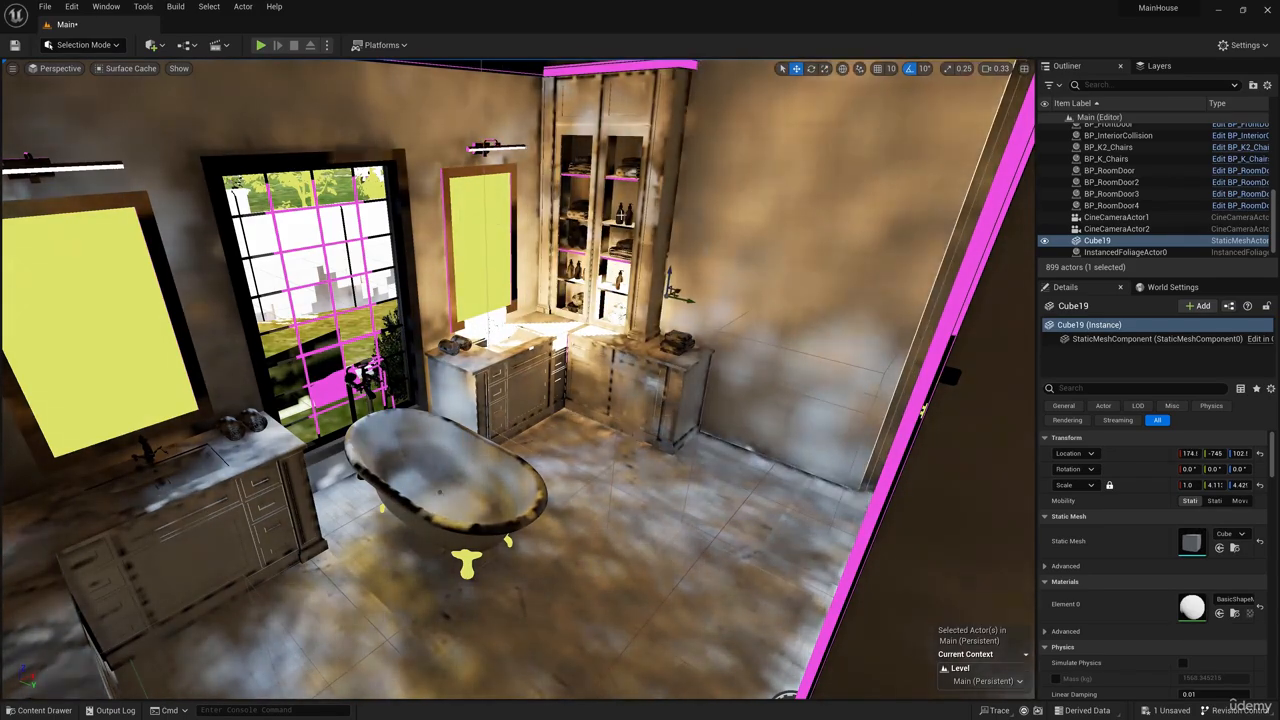
pyautogui.moveTo(684, 304); pyautogui.dragTo(708, 310)
# Step: Examine the surface cache lighting of the interior from the bathroom through to the living room
pyautogui.moveTo(708, 310); pyautogui.dragTo(732, 331, button='right')
pyautogui.press('w')
pyautogui.press('s')
pyautogui.press('s')
pyautogui.press('w')
pyautogui.press('s')
pyautogui.press('s')
pyautogui.press('a')
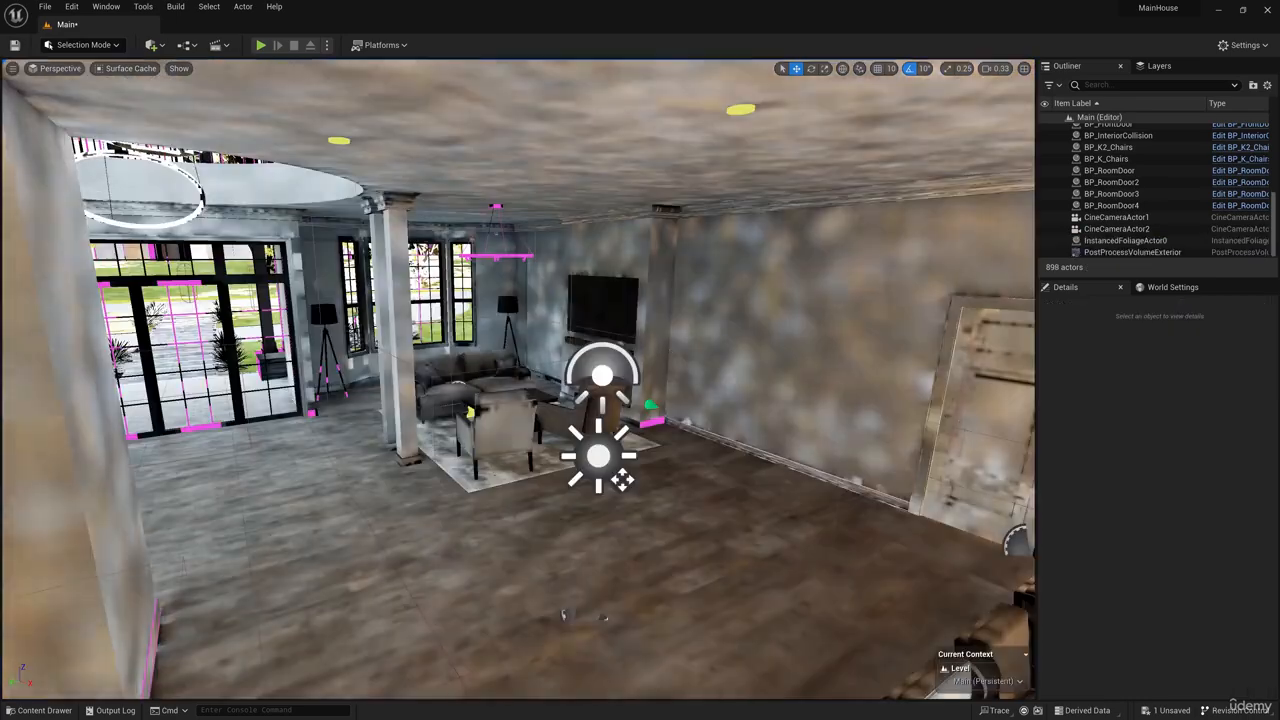
# Step: Duplicate the SunSky actor in the Daylight folder and hide the original
pyautogui.scroll(5, 1140, 190)
pyautogui.click(1076, 140)
pyautogui.click(1104, 176)
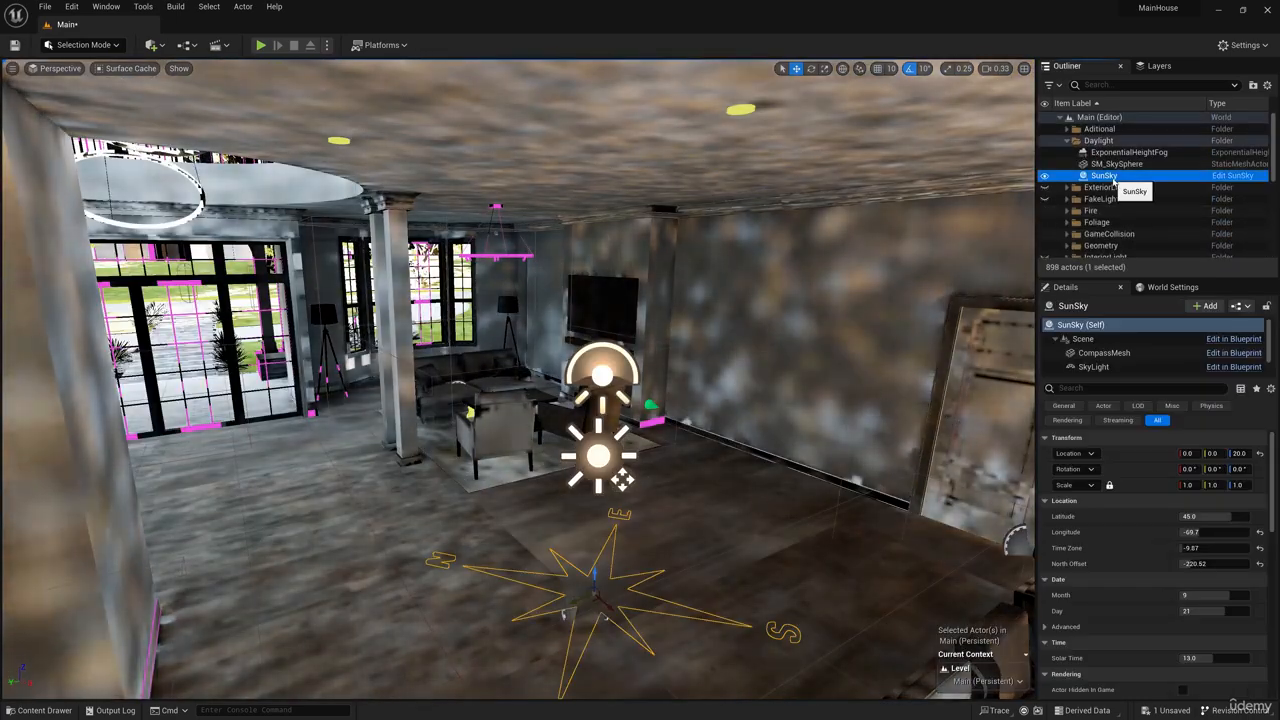
pyautogui.rightClick(1104, 176)
pyautogui.moveTo(1149, 342)
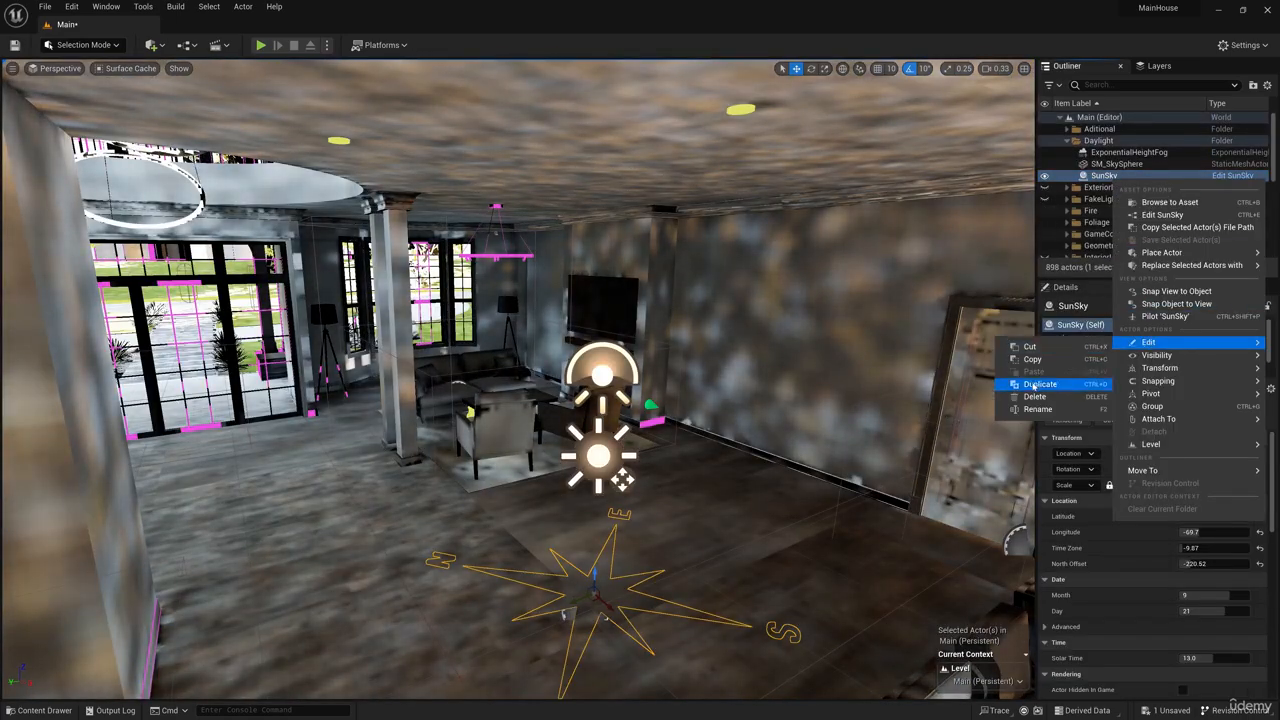
pyautogui.click(1034, 383)
pyautogui.click(1045, 177)
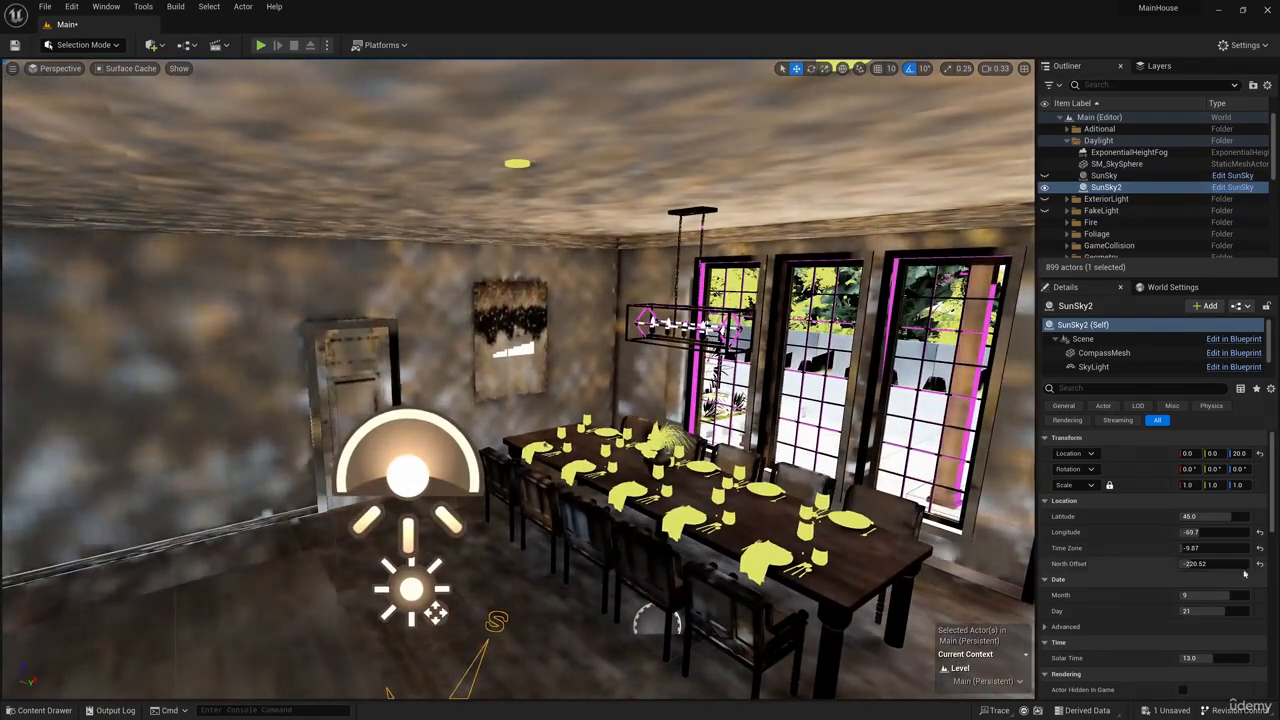
# Step: Roughly adjust the duplicated SunSky's time zone and north offset, and set its longitude to -72.99
pyautogui.moveTo(1200, 563); pyautogui.dragTo(1221, 548)
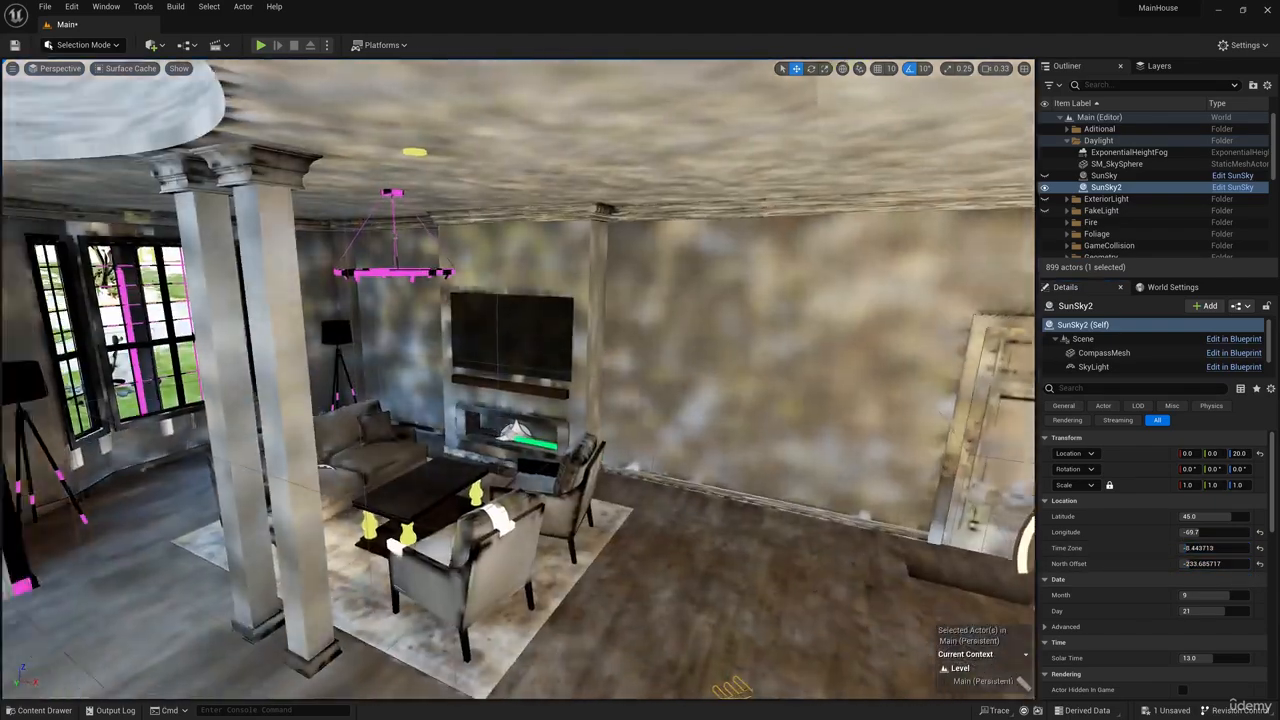
pyautogui.moveTo(333, 301); pyautogui.dragTo(449, 489, button='right')
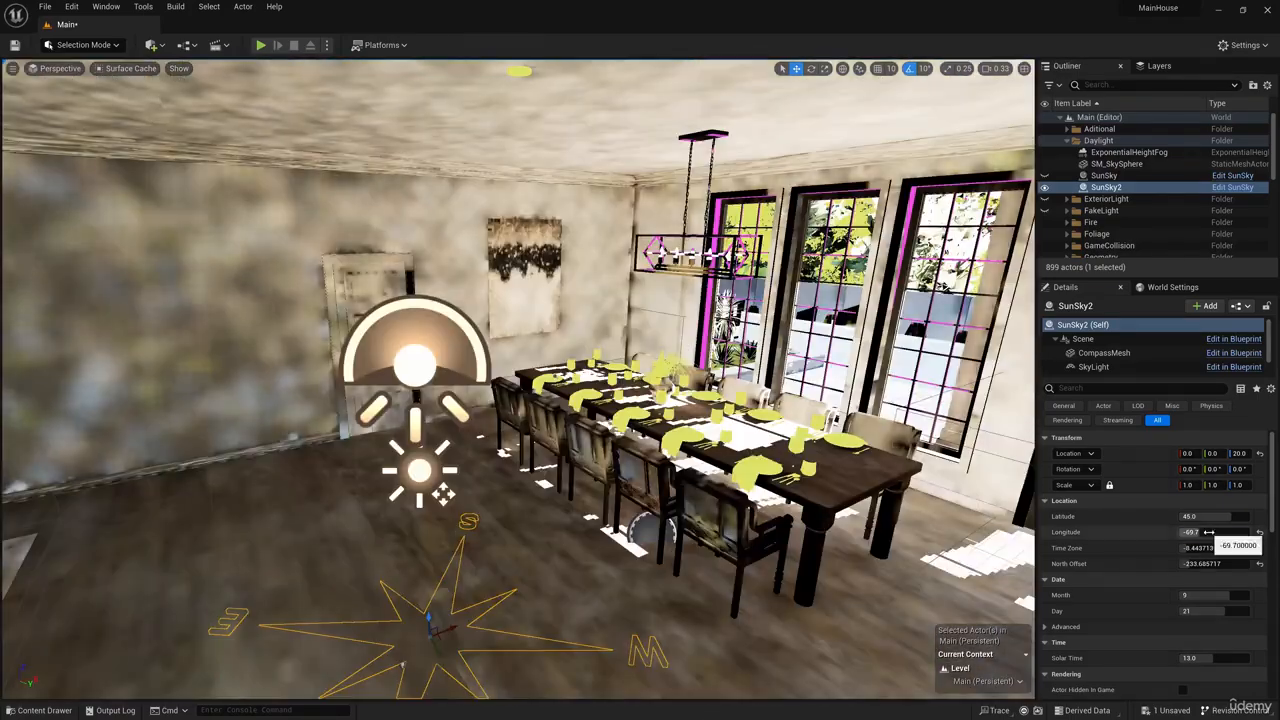
pyautogui.moveTo(1208, 532)
pyautogui.mouseDown()
pyautogui.moveTo(1172, 532)
pyautogui.moveTo(1199, 532)
pyautogui.mouseUp()
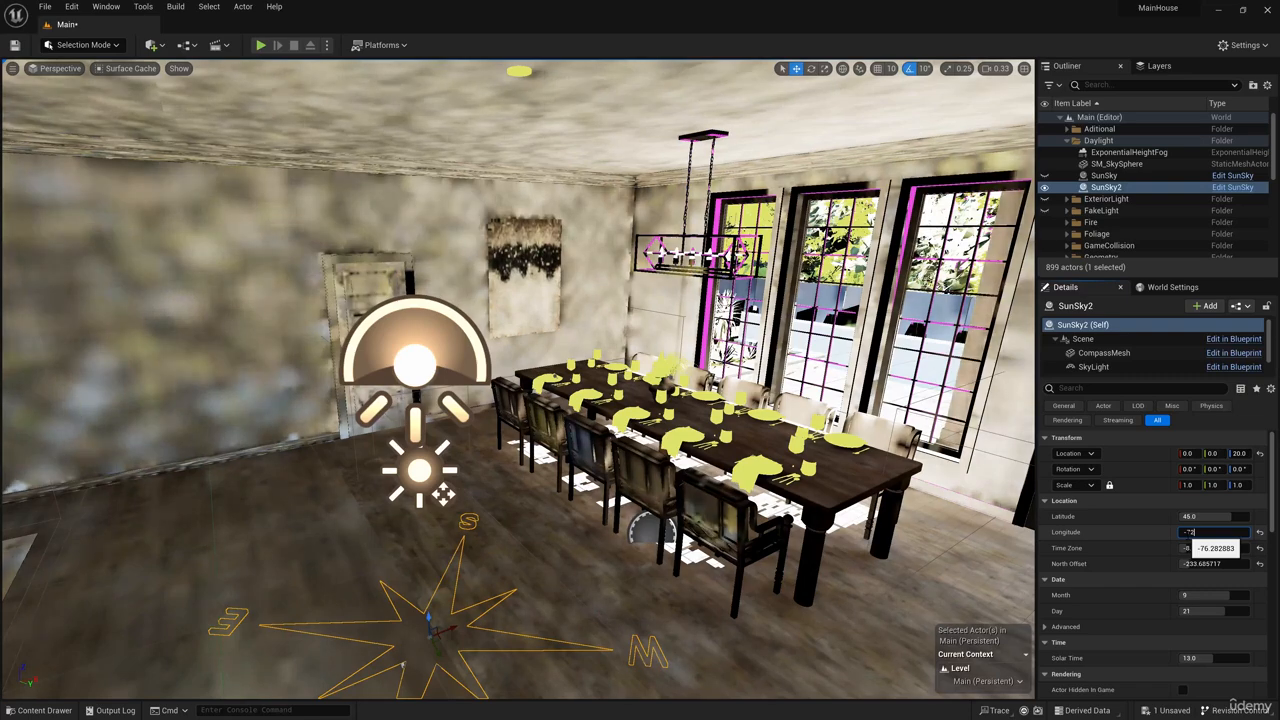
pyautogui.write('-72.99')
pyautogui.press('Return')
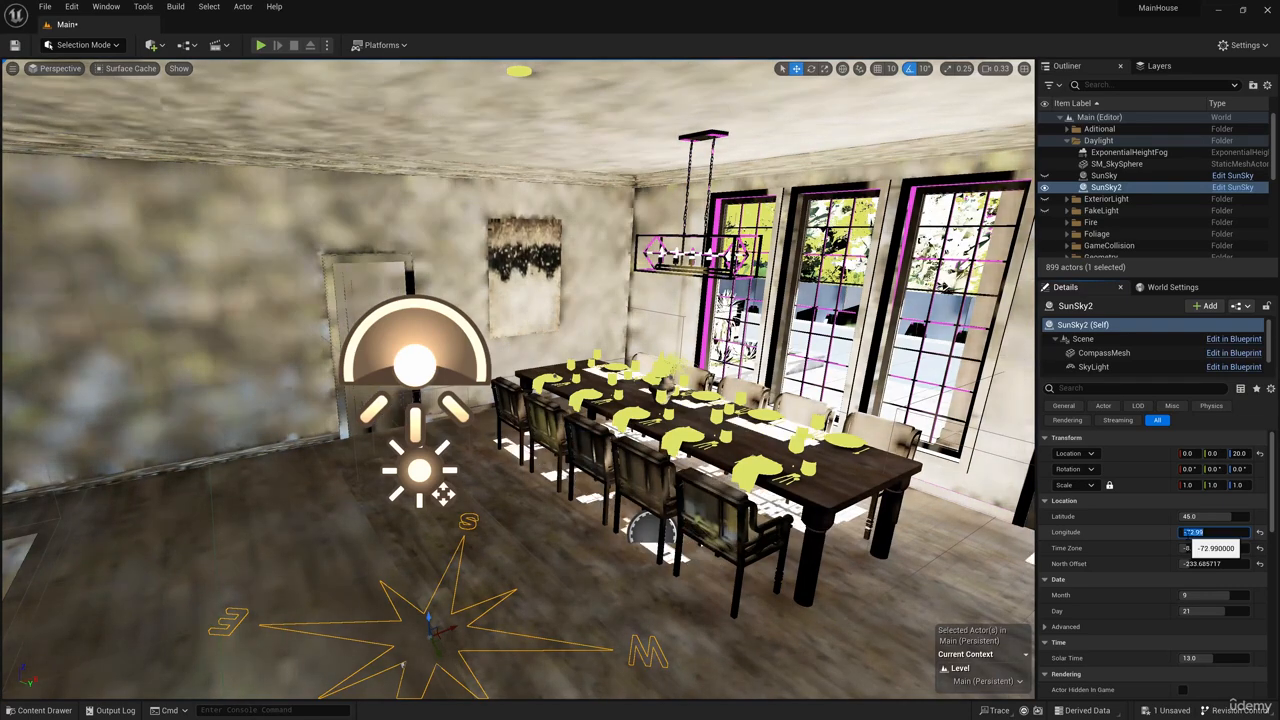
# Step: Set the duplicated SunSky's time zone to -7.49 and its north offset to -220.52
pyautogui.click(1190, 548)
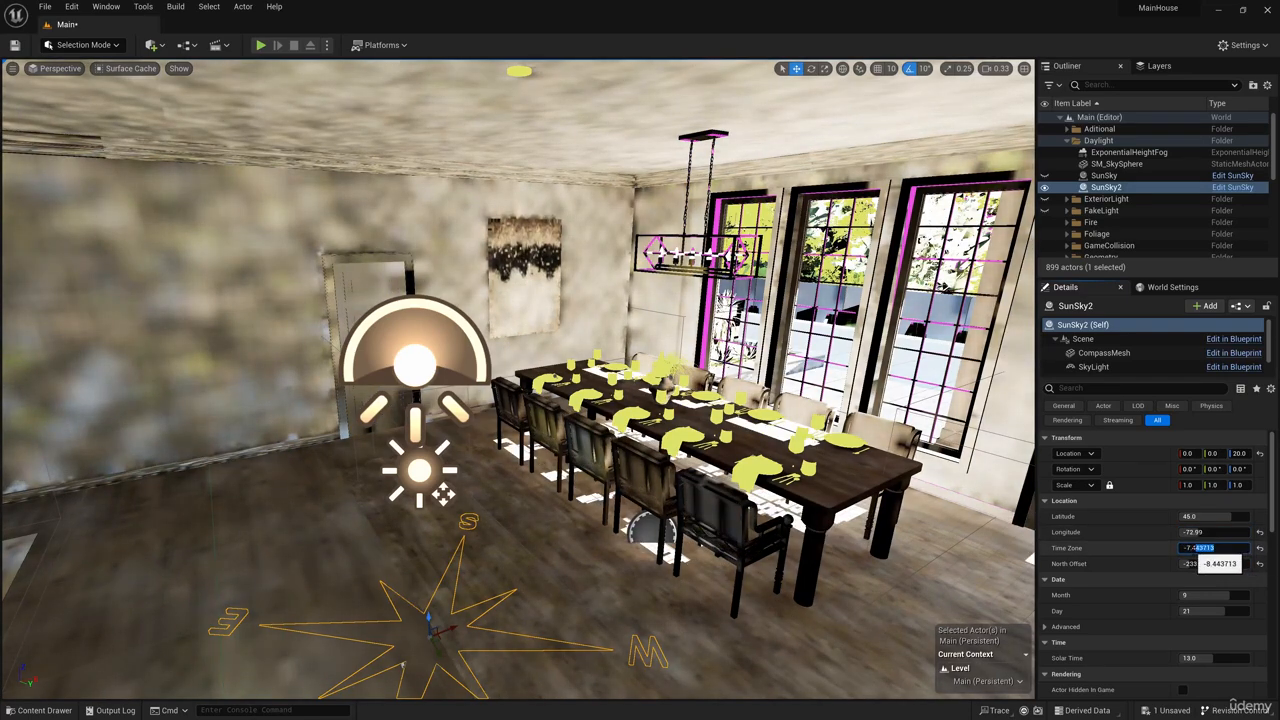
pyautogui.click(1190, 563)
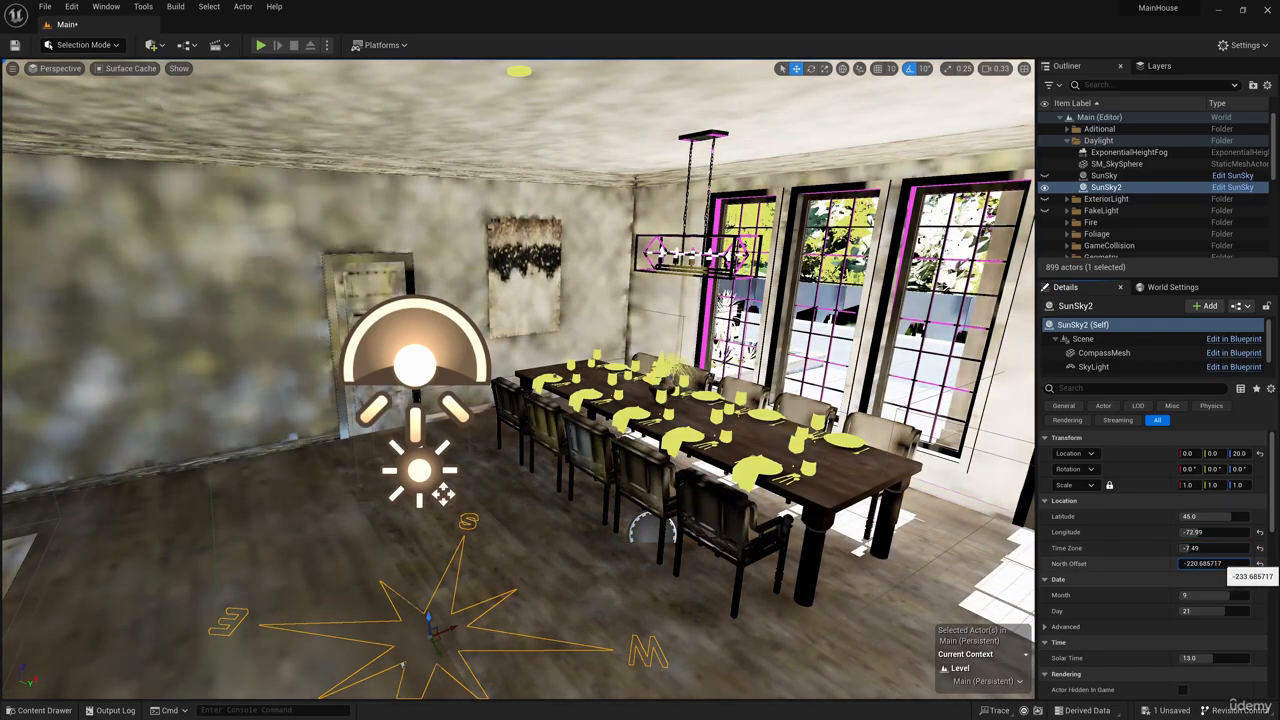
pyautogui.doubleClick(1210, 563)
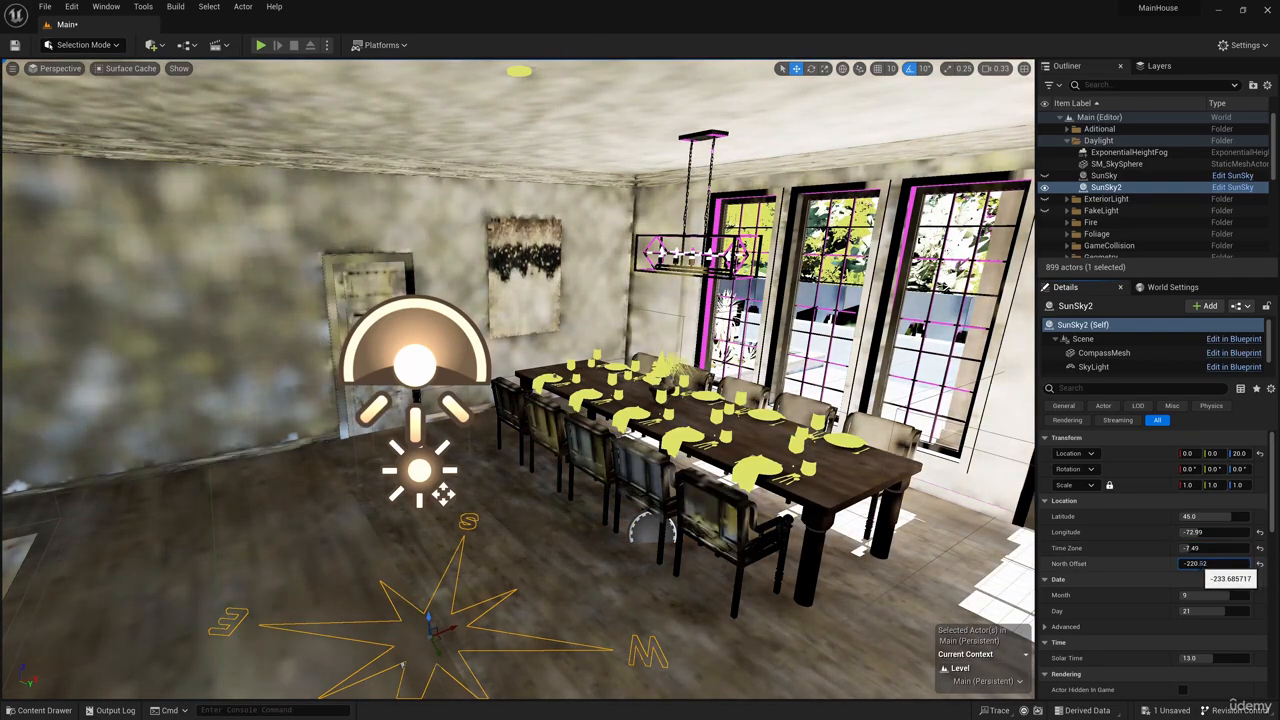
pyautogui.write('52')
pyautogui.press('Return')
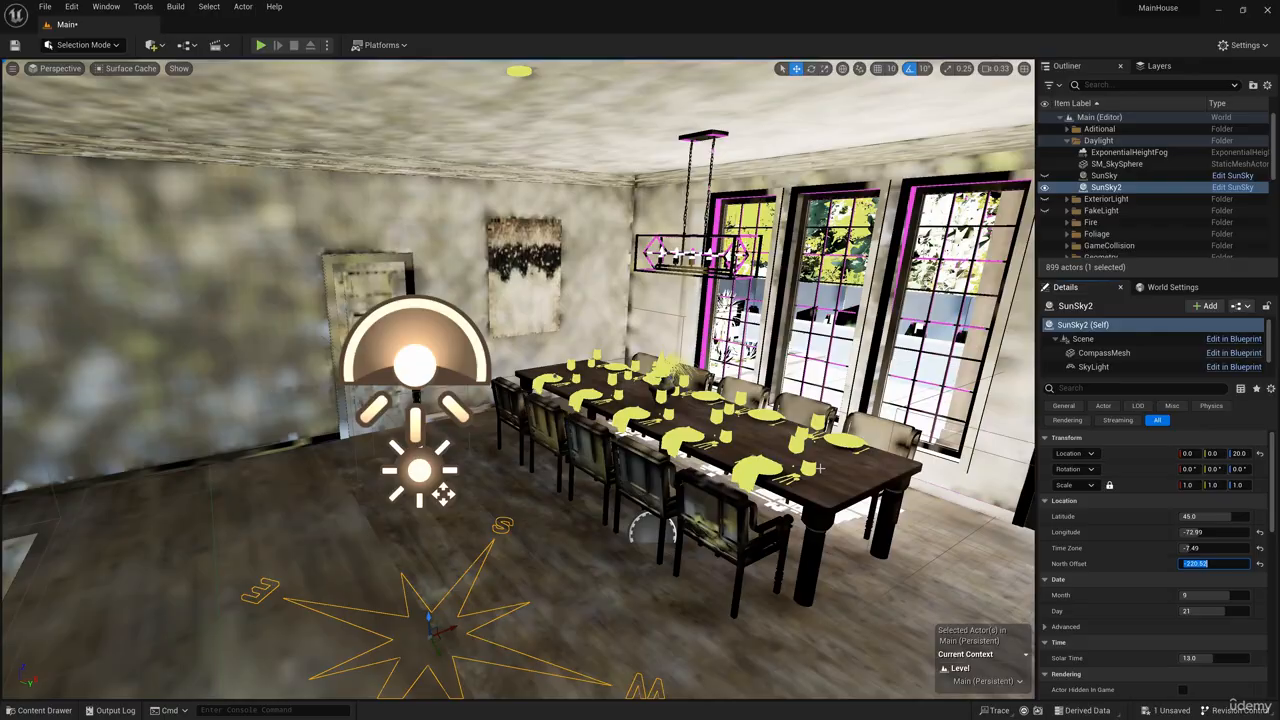
# Step: Select the duplicated sun's DirectionalLight to show its rotation, and open the BP_InteriorCollision blueprint
pyautogui.moveTo(820, 468); pyautogui.dragTo(425, 450, button='right')
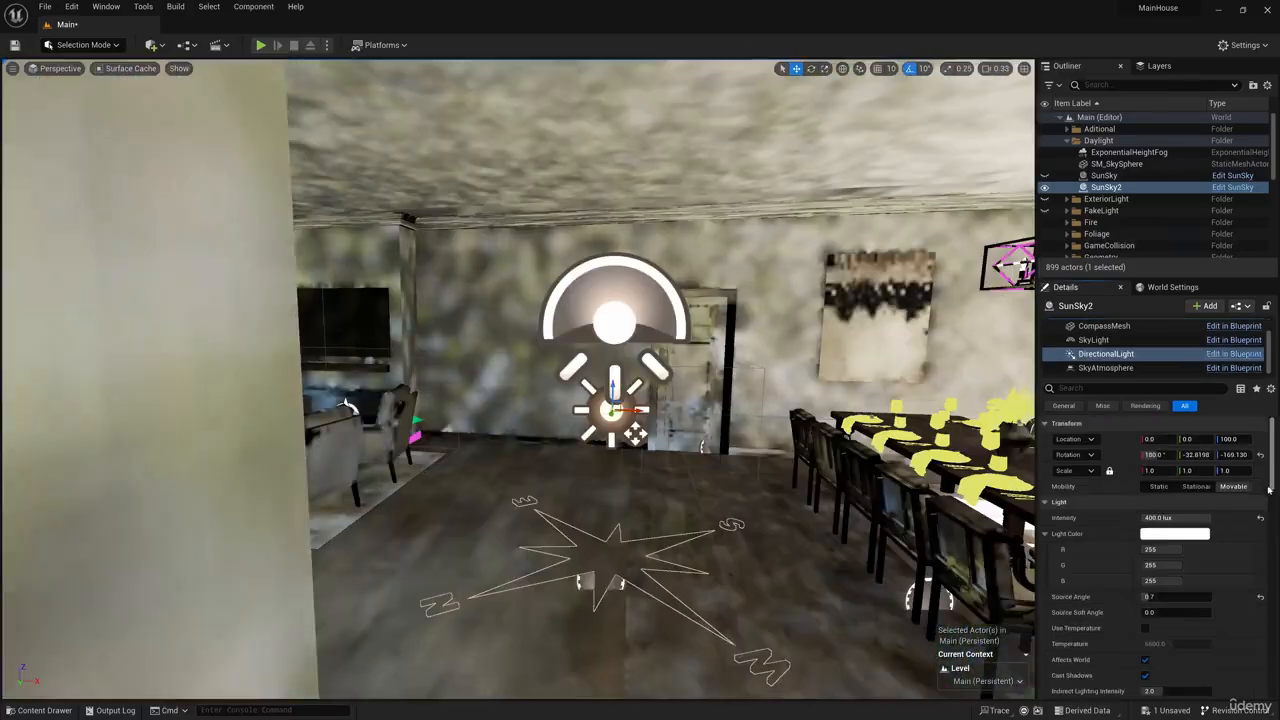
pyautogui.click(50, 710)
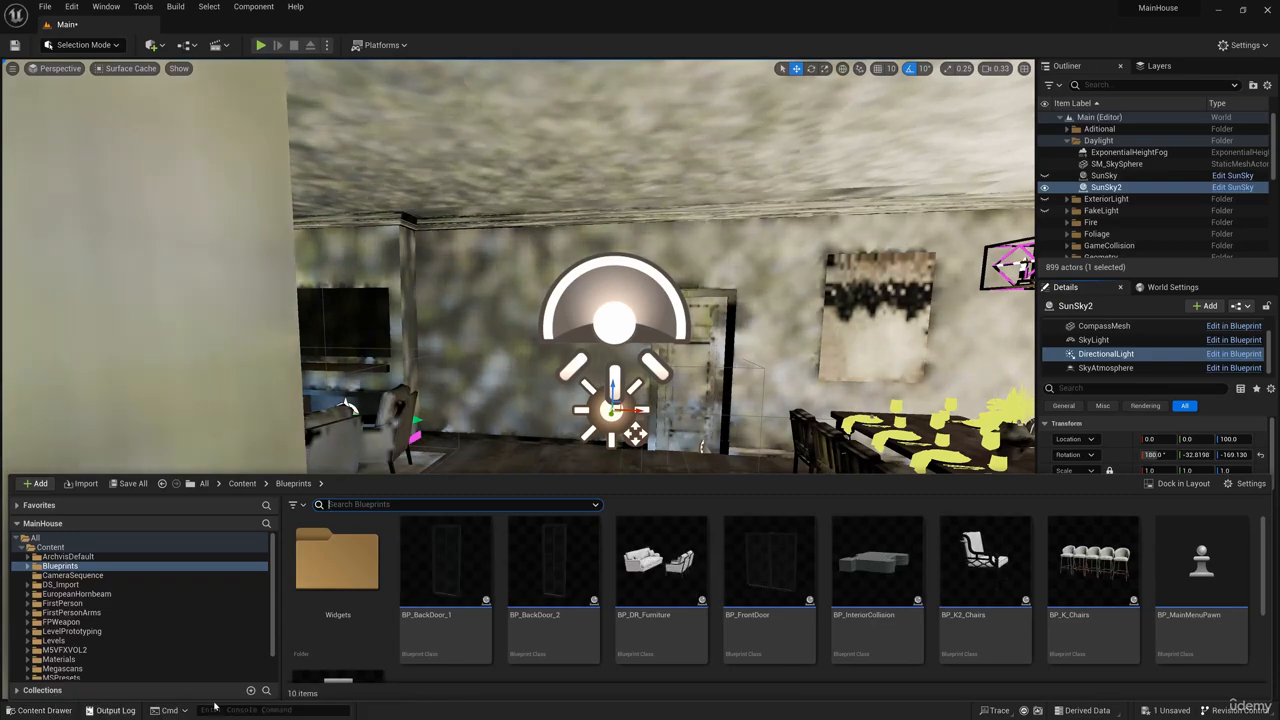
pyautogui.click(857, 587)
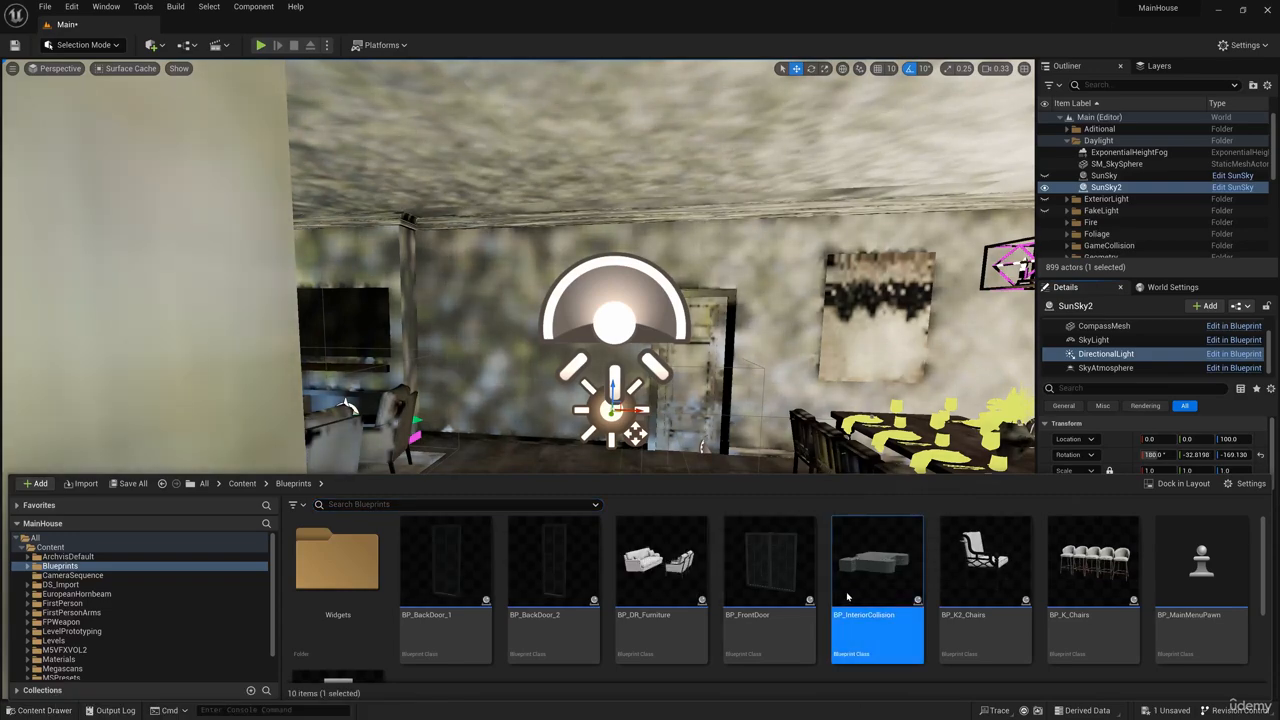
pyautogui.doubleClick(857, 587)
pyautogui.moveTo(882, 60); pyautogui.dragTo(934, 117)
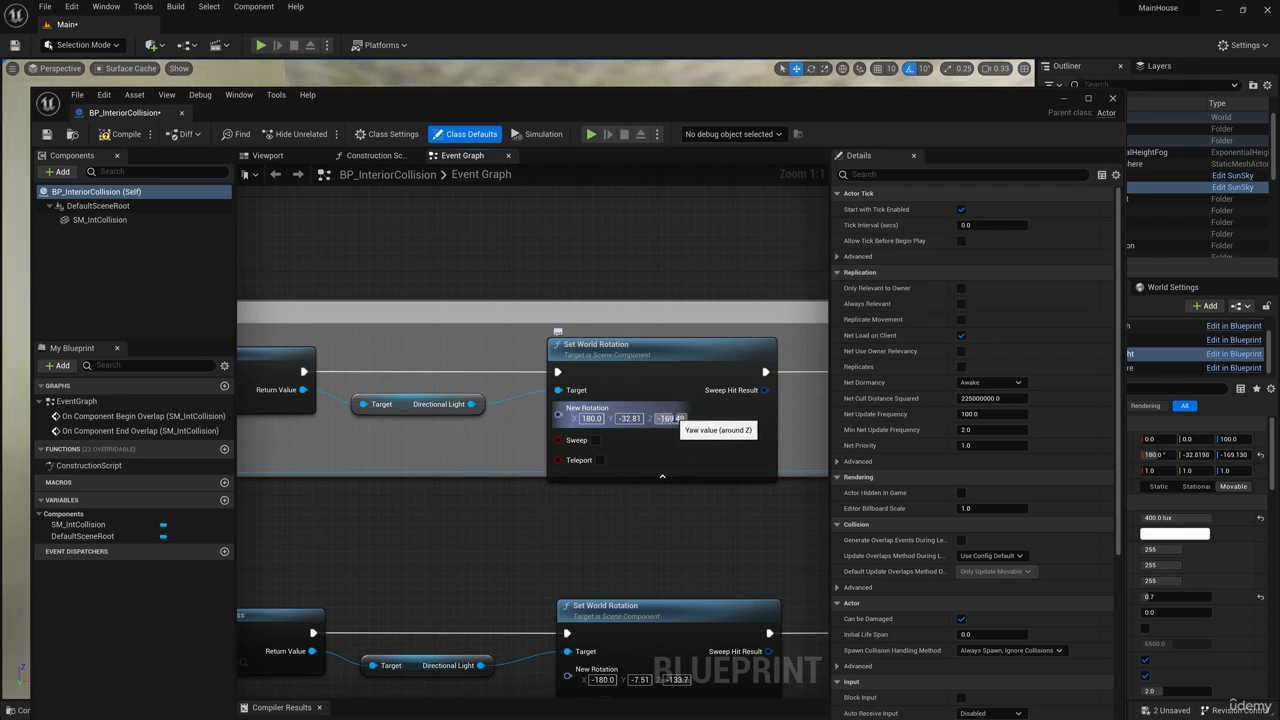
# Step: Set the Z rotation of the upper Set World Rotation node to -169.130 and play-test by walking into the house
pyautogui.click(679, 419)
pyautogui.press('Right')
pyautogui.press('BackSpace')
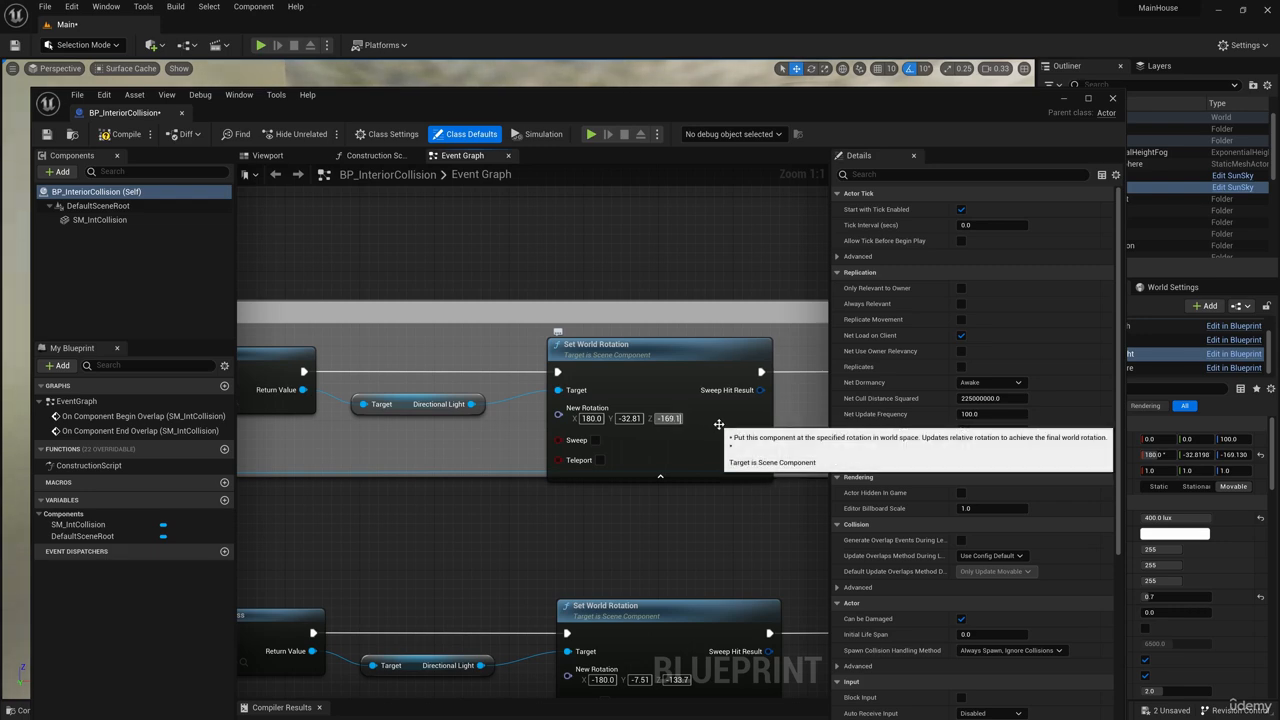
pyautogui.write('30')
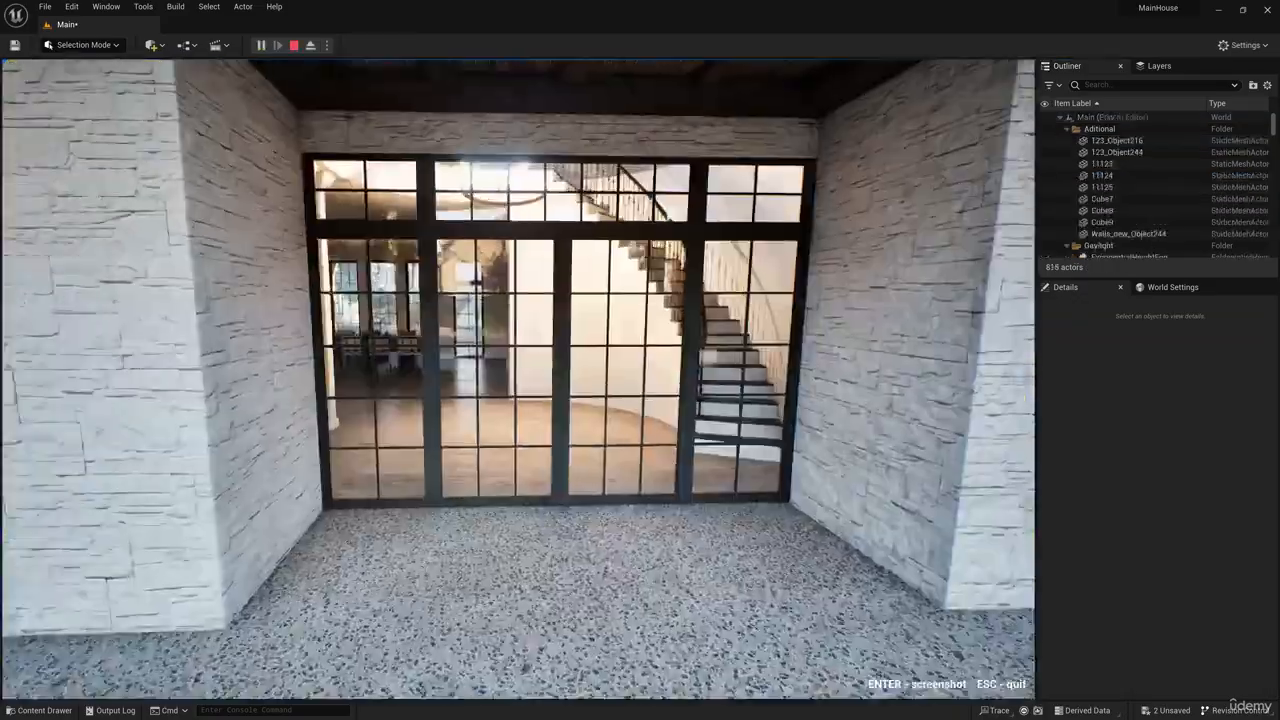
pyautogui.press('w')
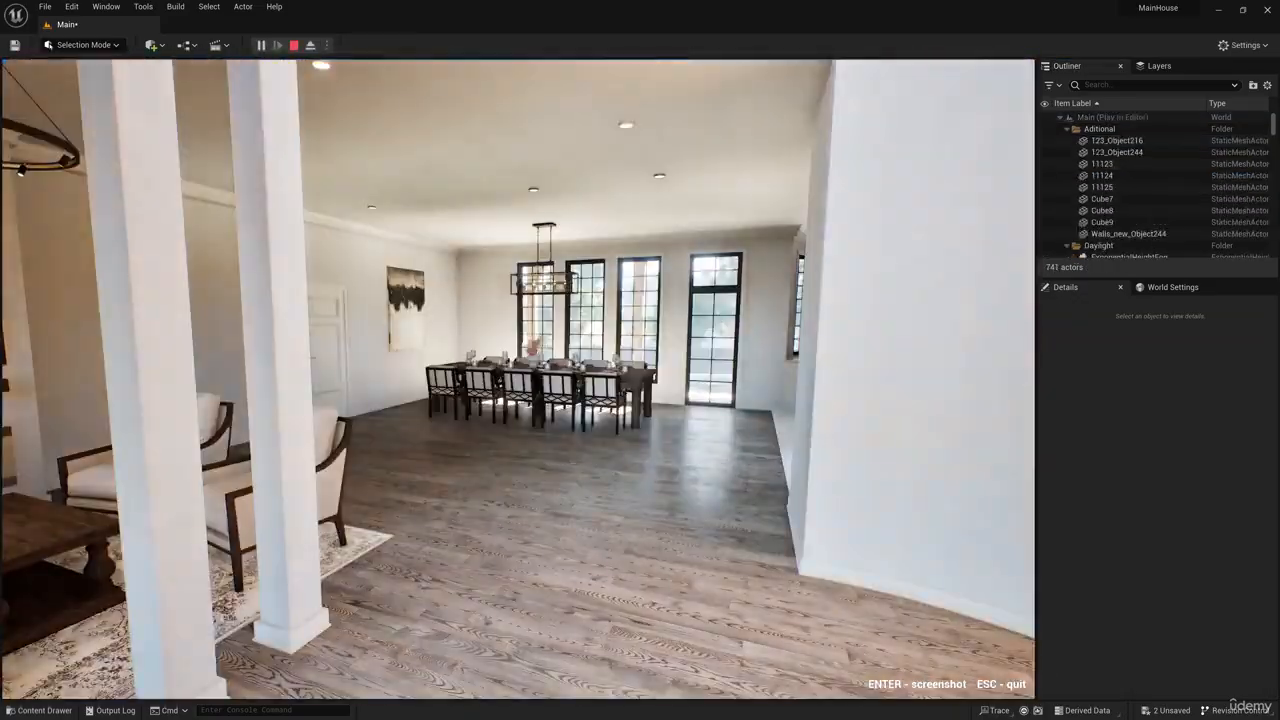
pyautogui.press('d')
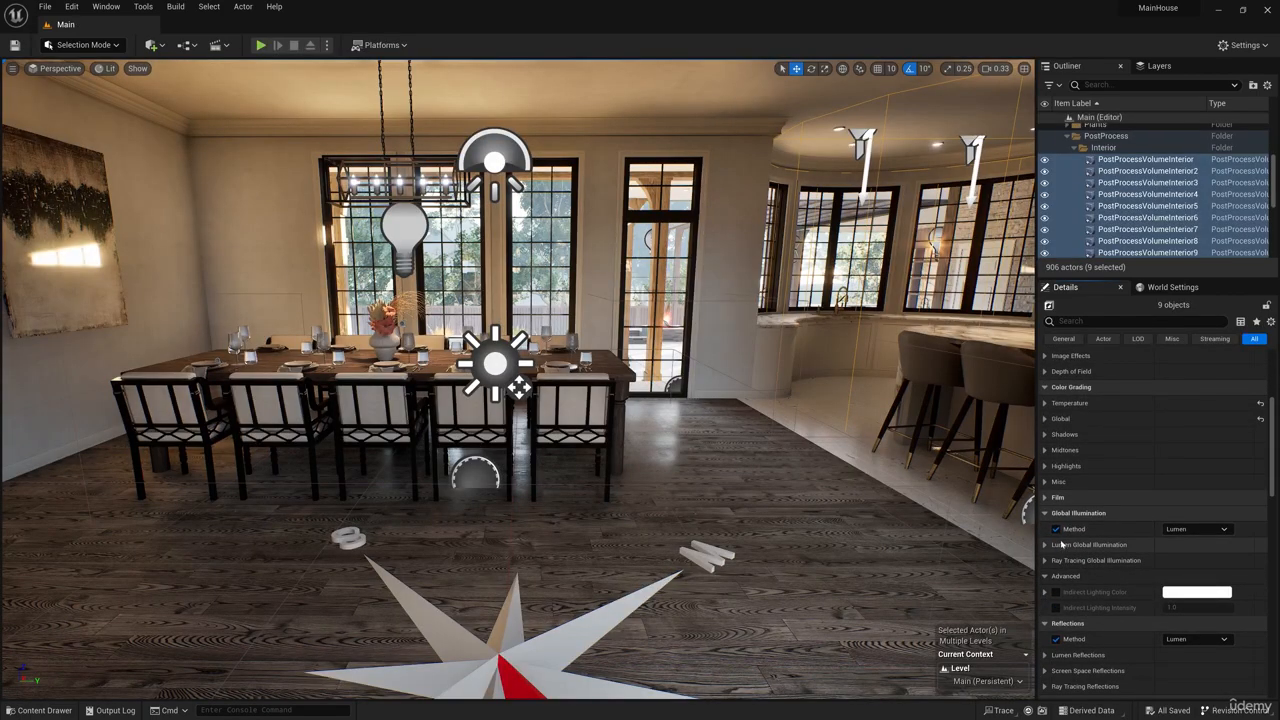
# Step: Examine the Lumen Global Illumination settings of the nine interior post process volumes
pyautogui.click(1062, 544)
pyautogui.scroll(-1, 1120, 556)
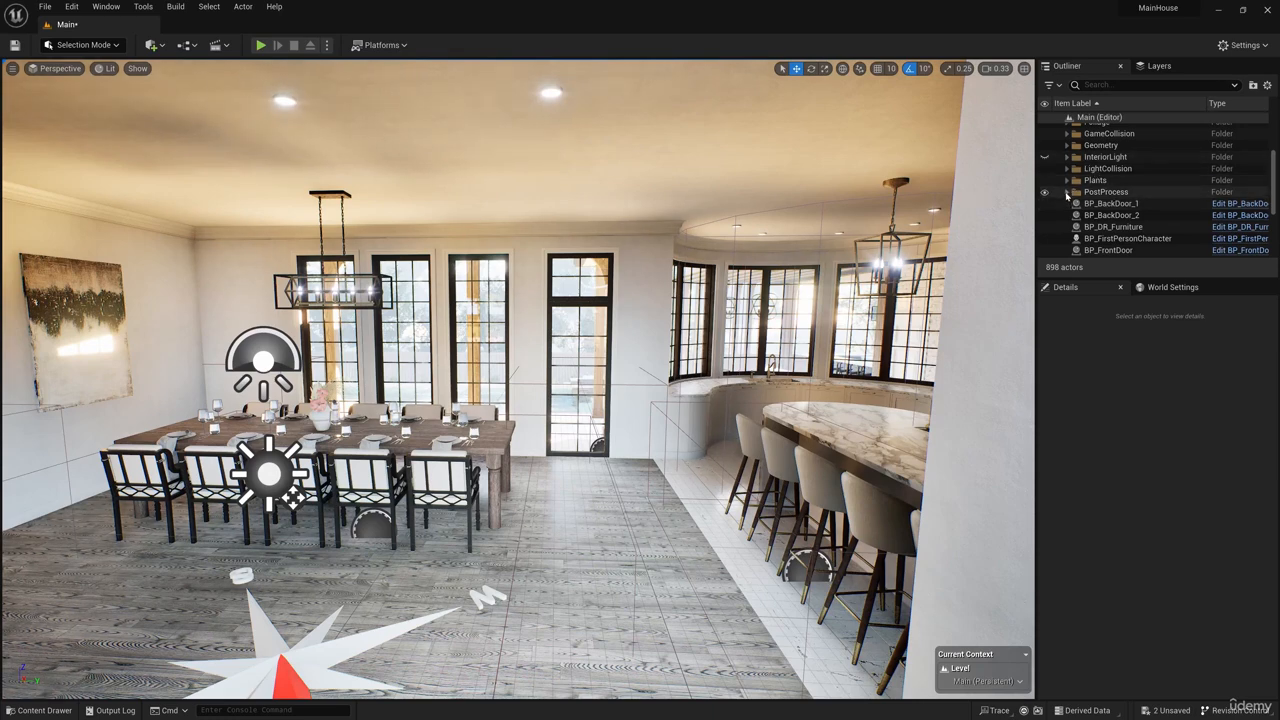
# Step: Set the exposure metering mode of all eight PostProcessVolumeInterior actors to Manual
pyautogui.click(1067, 193)
pyautogui.scroll(-2, 1112, 212)
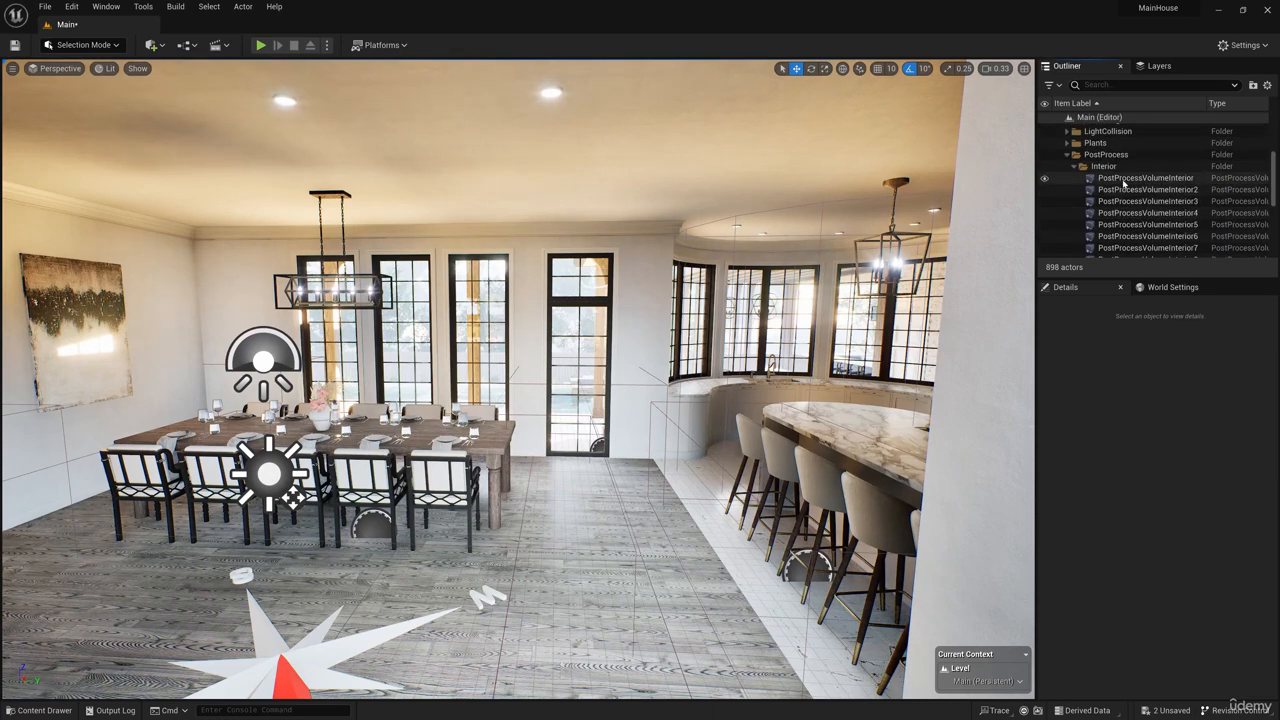
pyautogui.click(1124, 181)
pyautogui.scroll(-2, 1125, 195)
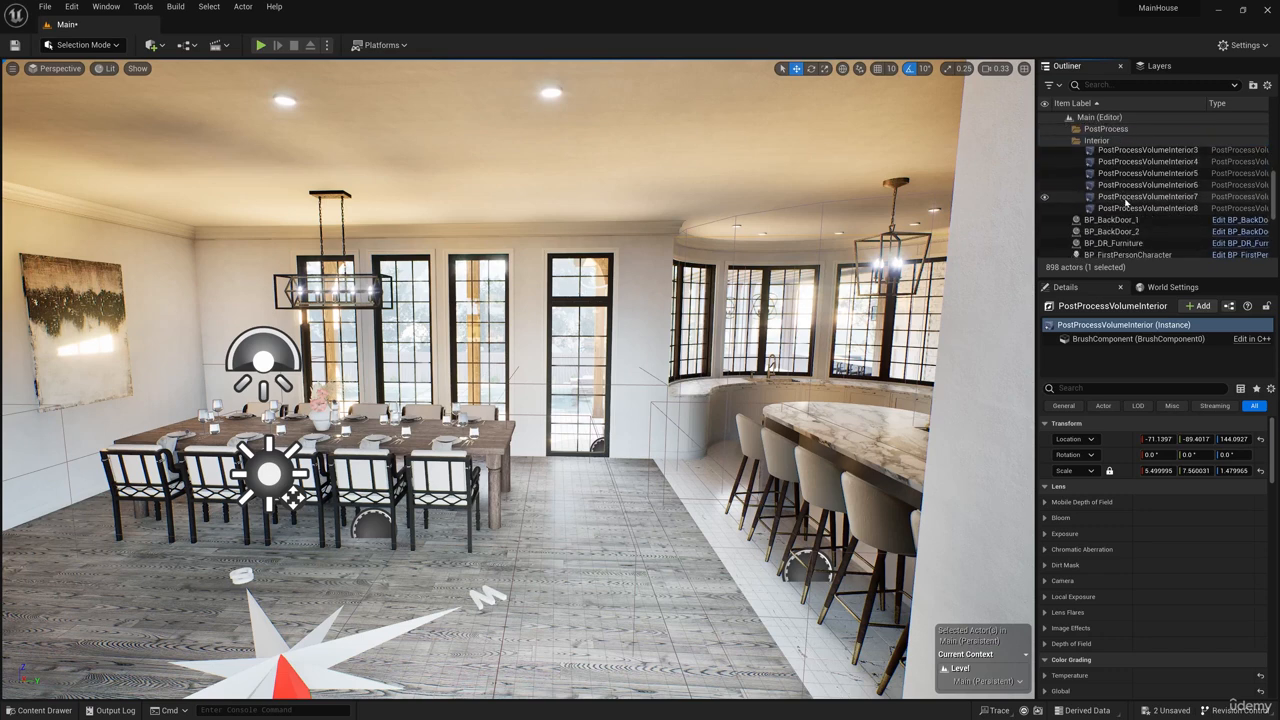
pyautogui.keyDown('shift'); pyautogui.click(1138, 209); pyautogui.keyUp('shift')
pyautogui.scroll(1, 1138, 212)
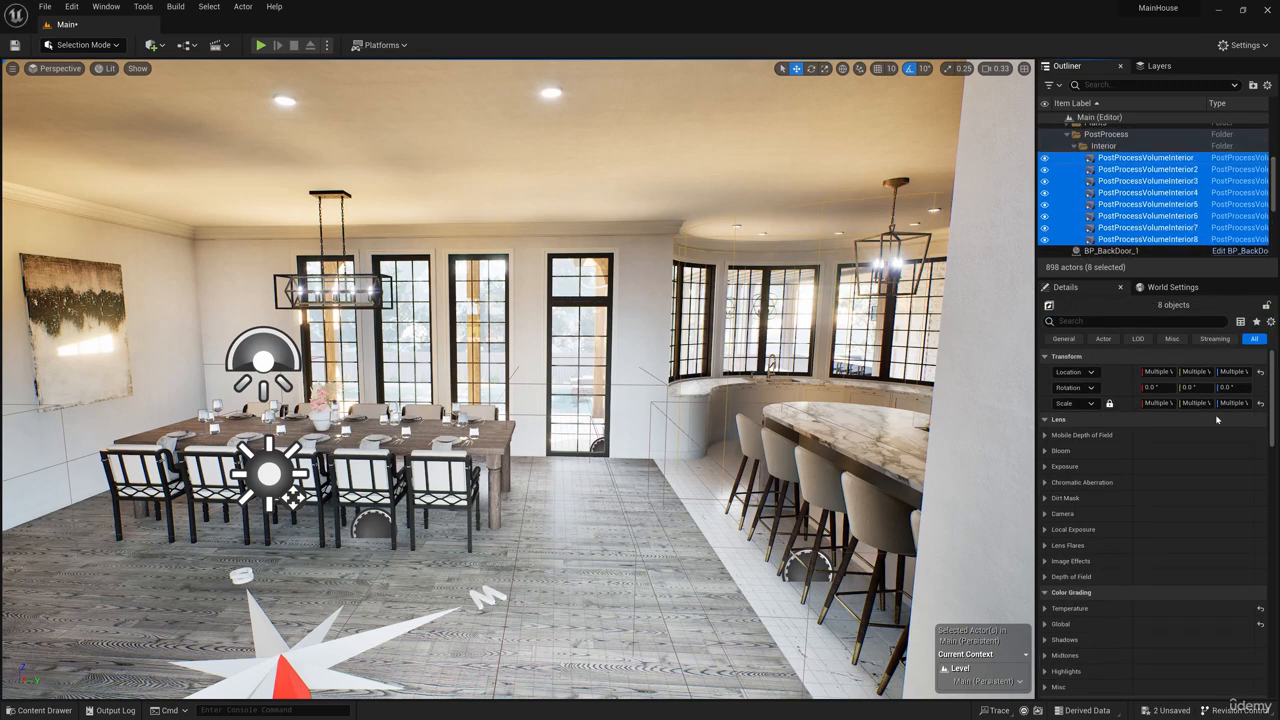
pyautogui.click(1046, 467)
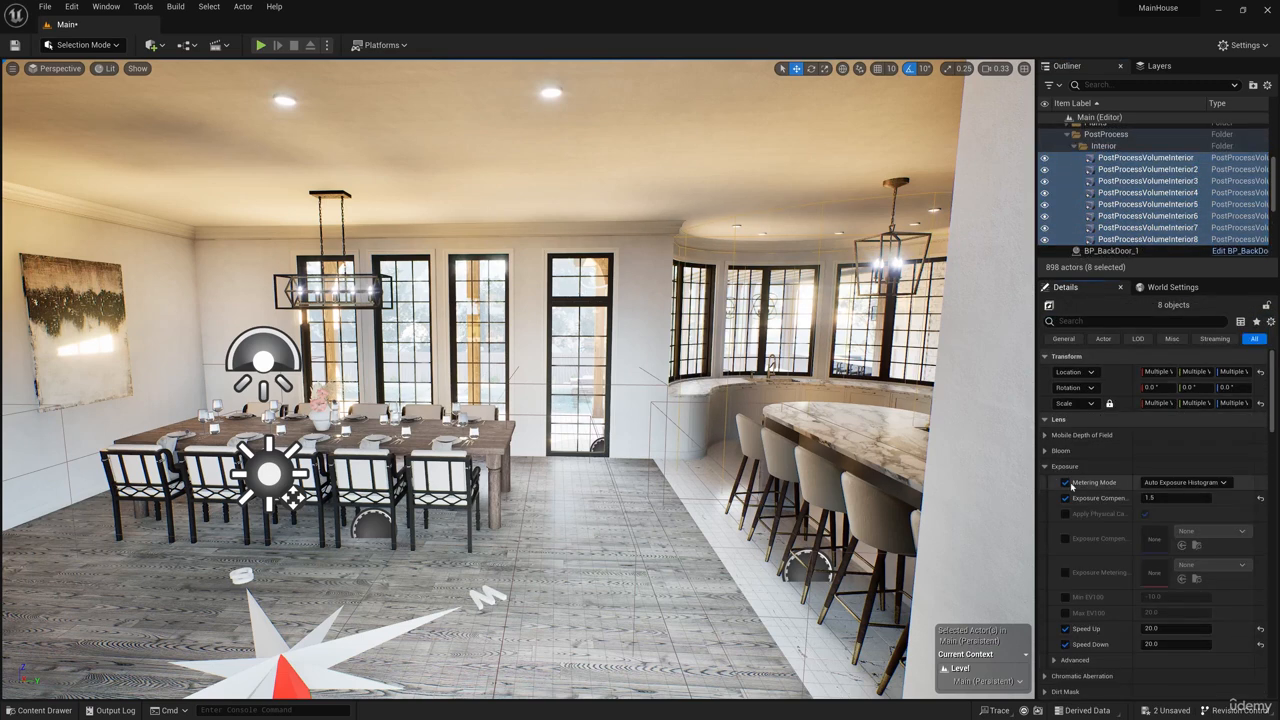
pyautogui.click(1182, 482)
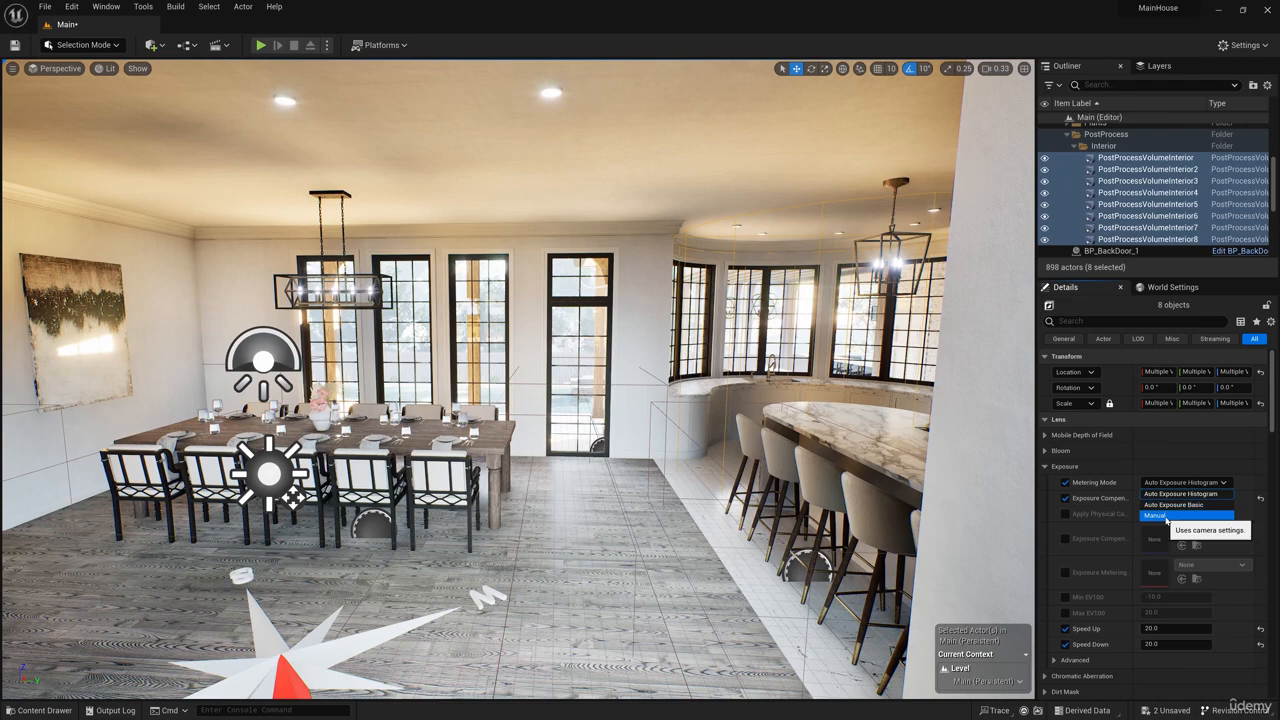
pyautogui.click(1160, 516)
# Step: Set the eight interior volumes' exposure compensation to 13 and check the lighting in a play session
pyautogui.click(1171, 498)
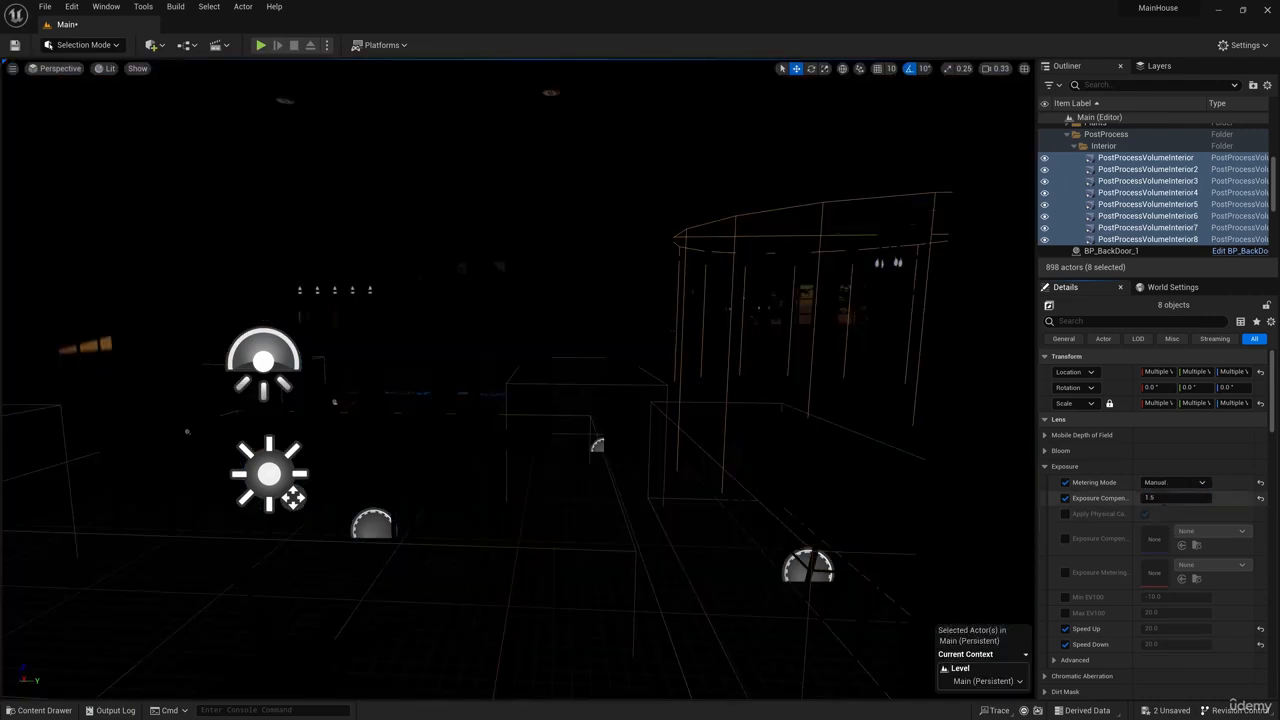
pyautogui.write('13')
pyautogui.press('Return')
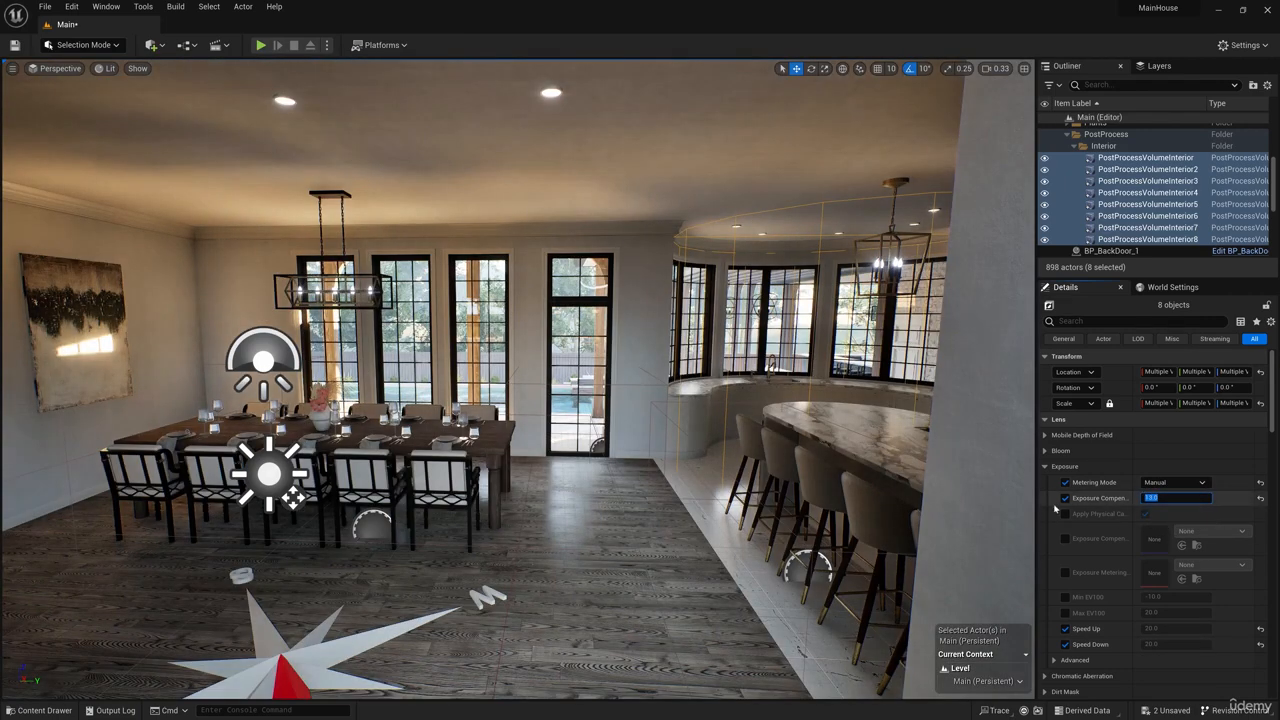
pyautogui.moveTo(876, 488); pyautogui.dragTo(530, 486, button='right')
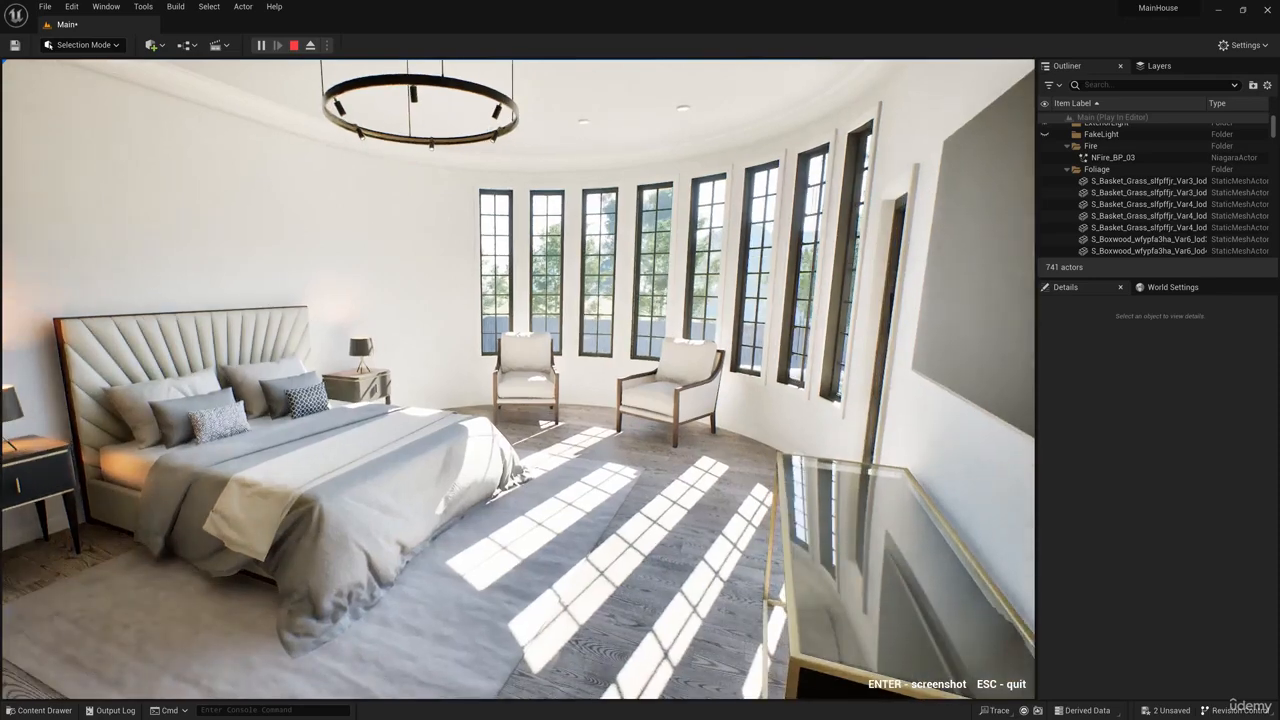
pyautogui.press('Escape')
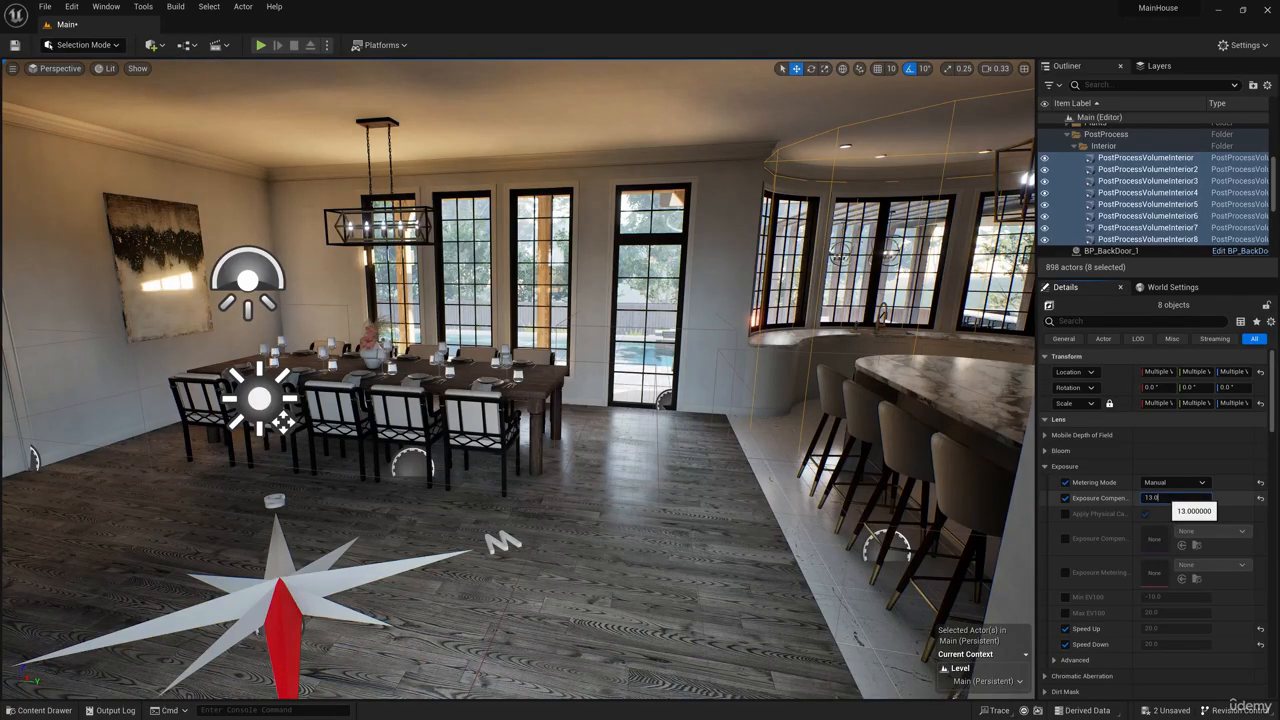
# Step: Set the exposure compensation of the eight interior post process volumes to 13.5
pyautogui.press('BackSpace')
pyautogui.write('5')
pyautogui.press('Return')
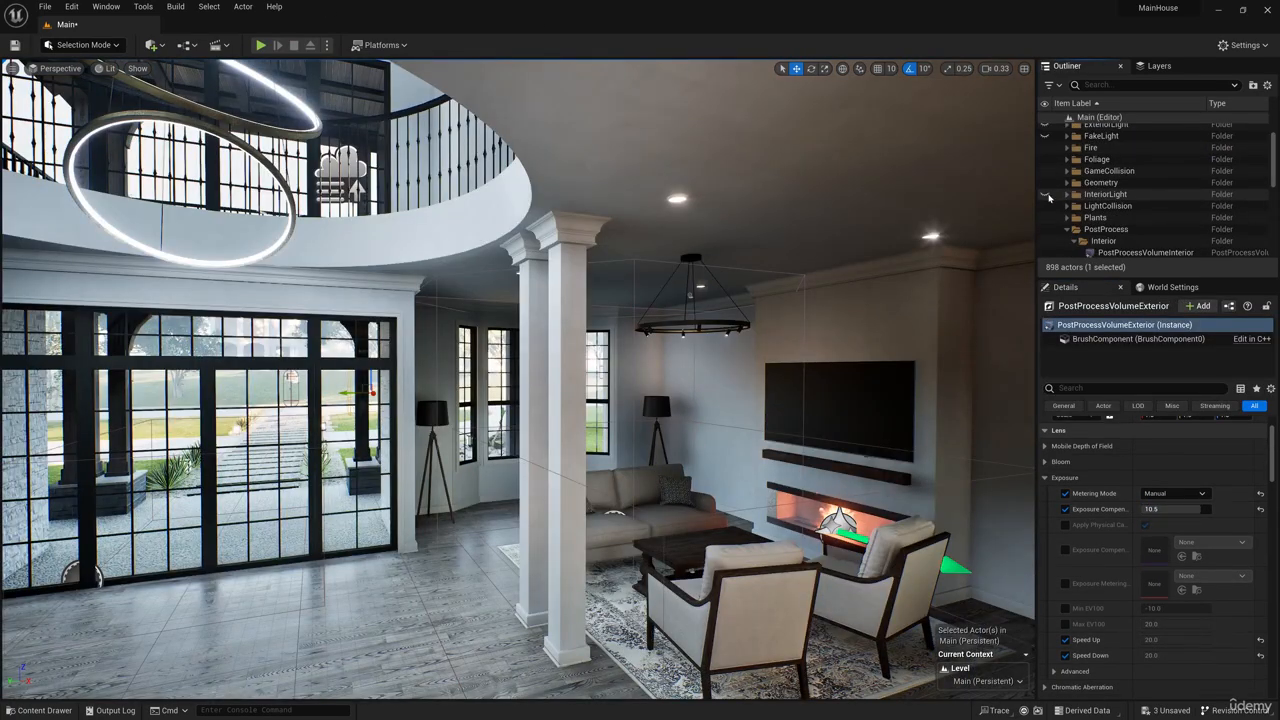
# Step: Show the InteriorLight folder and set the living room's PointLight3 to a temperature of 4500 and an attenuation radius of 350
pyautogui.click(1046, 195)
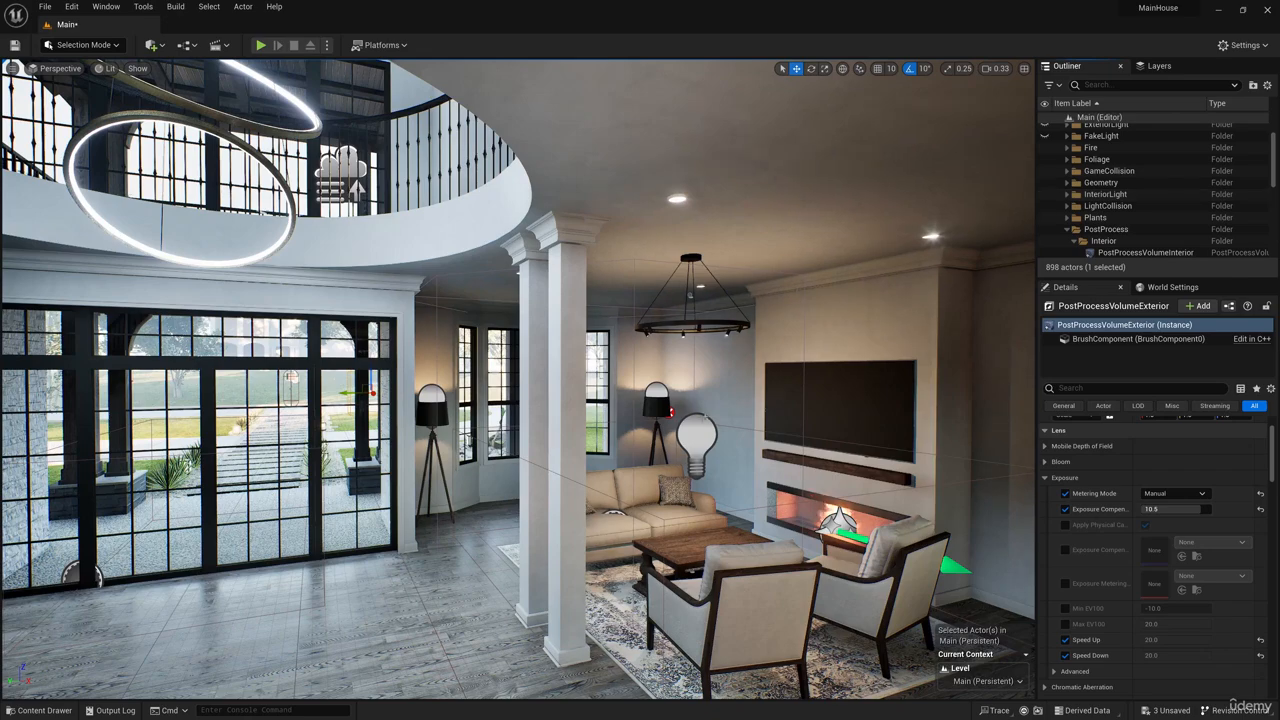
pyautogui.moveTo(518, 380)
pyautogui.mouseDown(button='right')
pyautogui.moveTo(560, 380)
pyautogui.moveTo(500, 382)
pyautogui.moveTo(530, 380)
pyautogui.mouseUp(button='right')
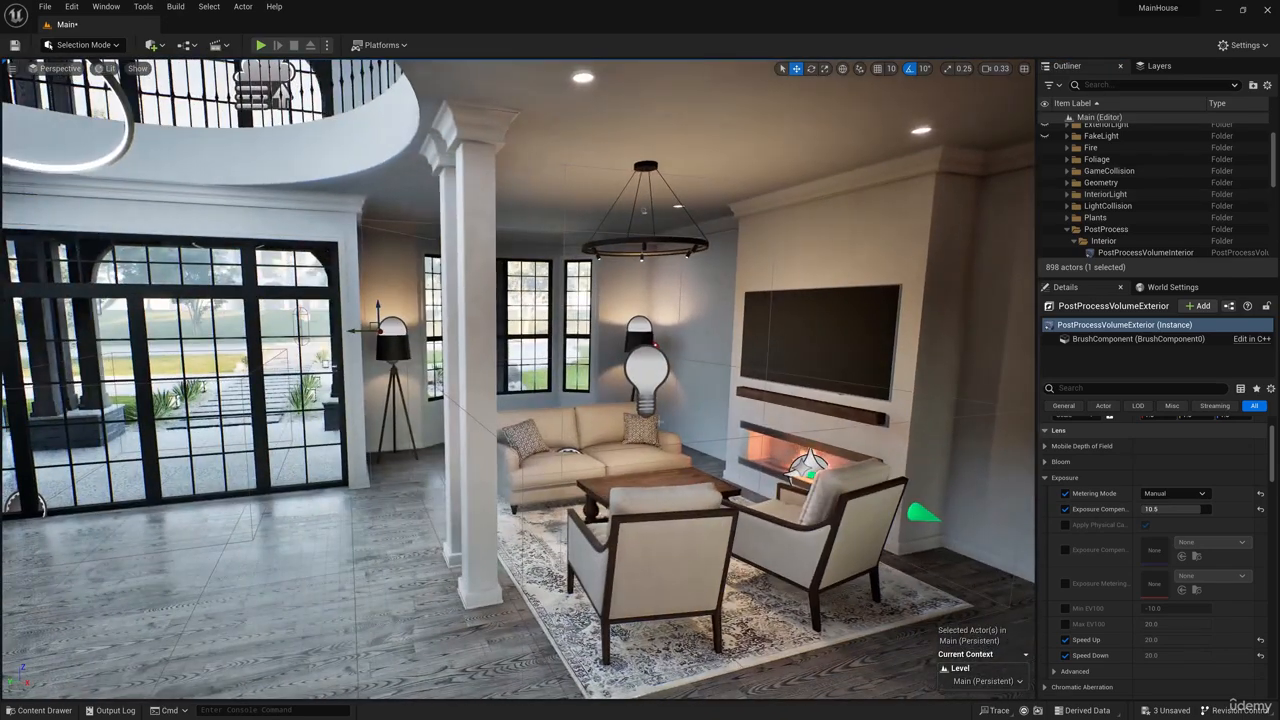
pyautogui.click(646, 374)
pyautogui.click(1160, 586)
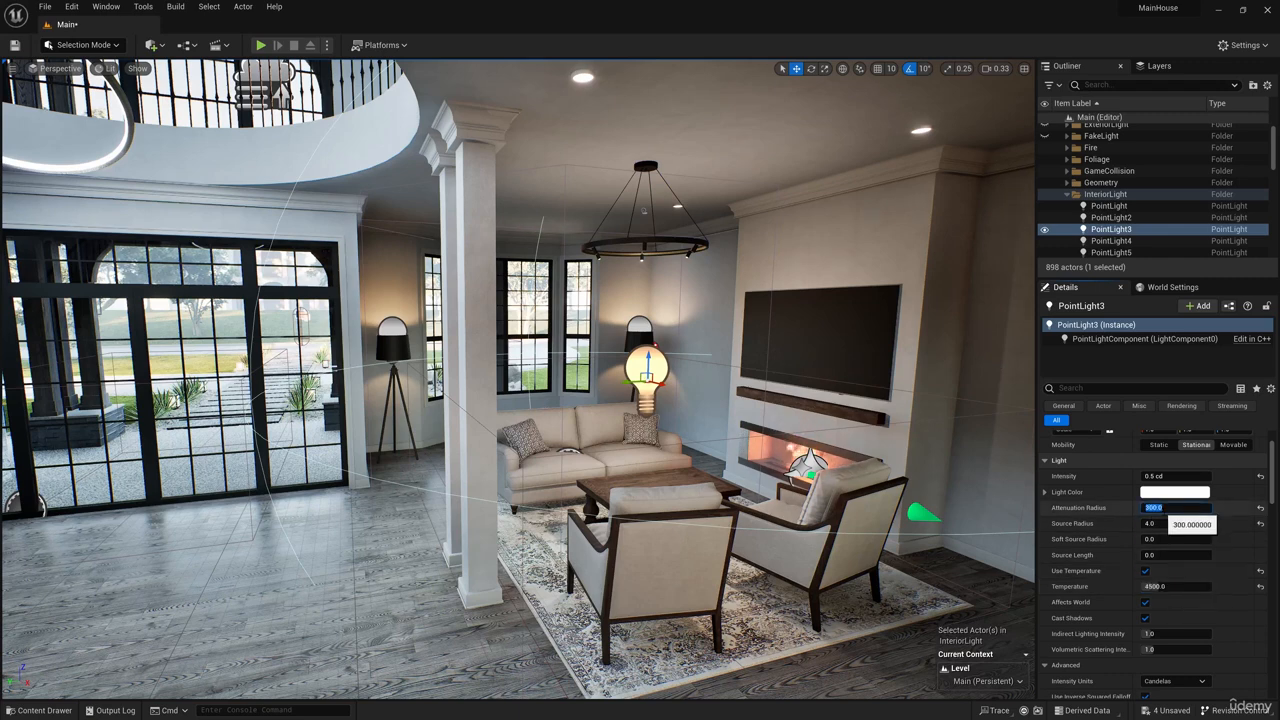
pyautogui.write('350')
pyautogui.press('Return')
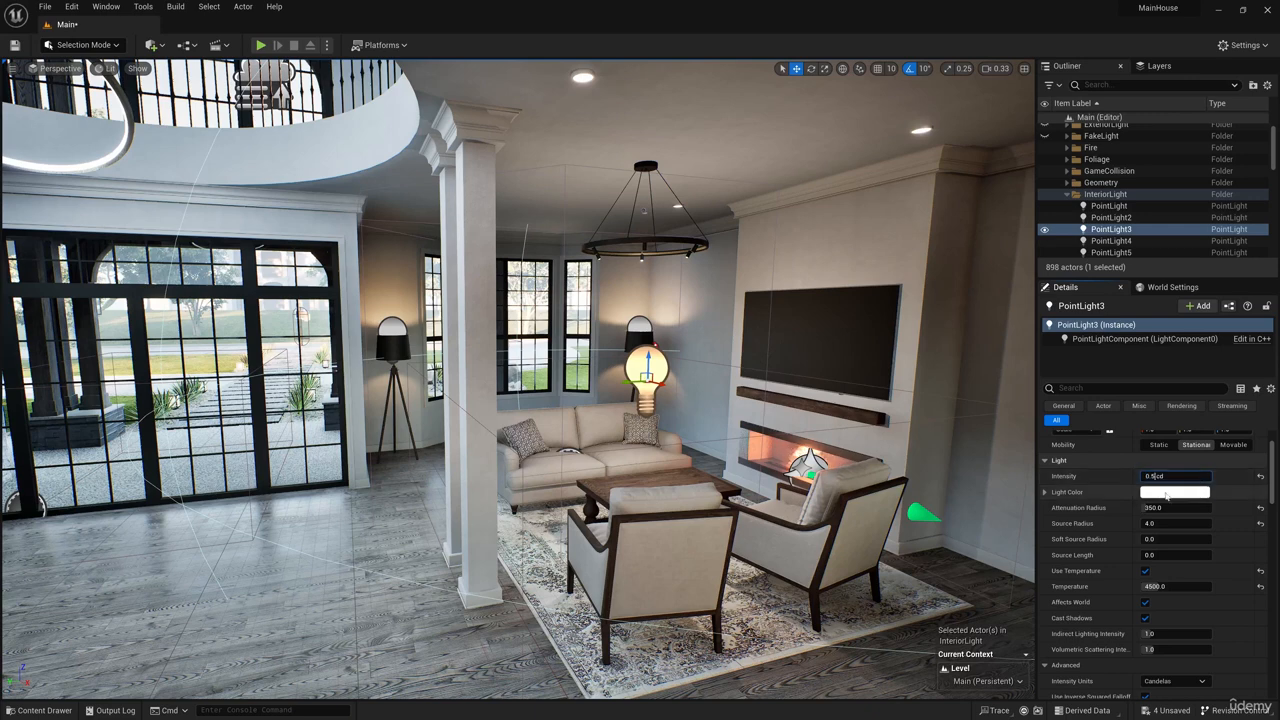
# Step: Set PointLight3's intensity to 0.6 cd and its source radius to 14
pyautogui.write('0.8')
pyautogui.press('Return')
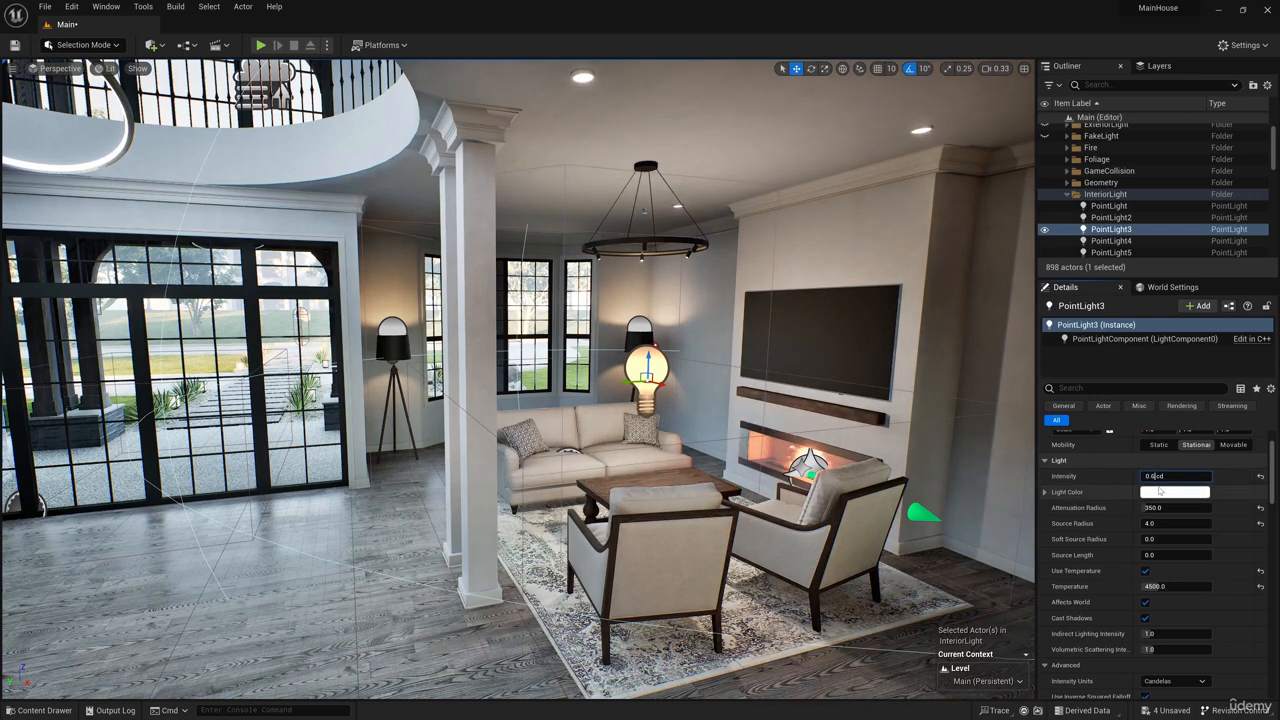
pyautogui.press('Return')
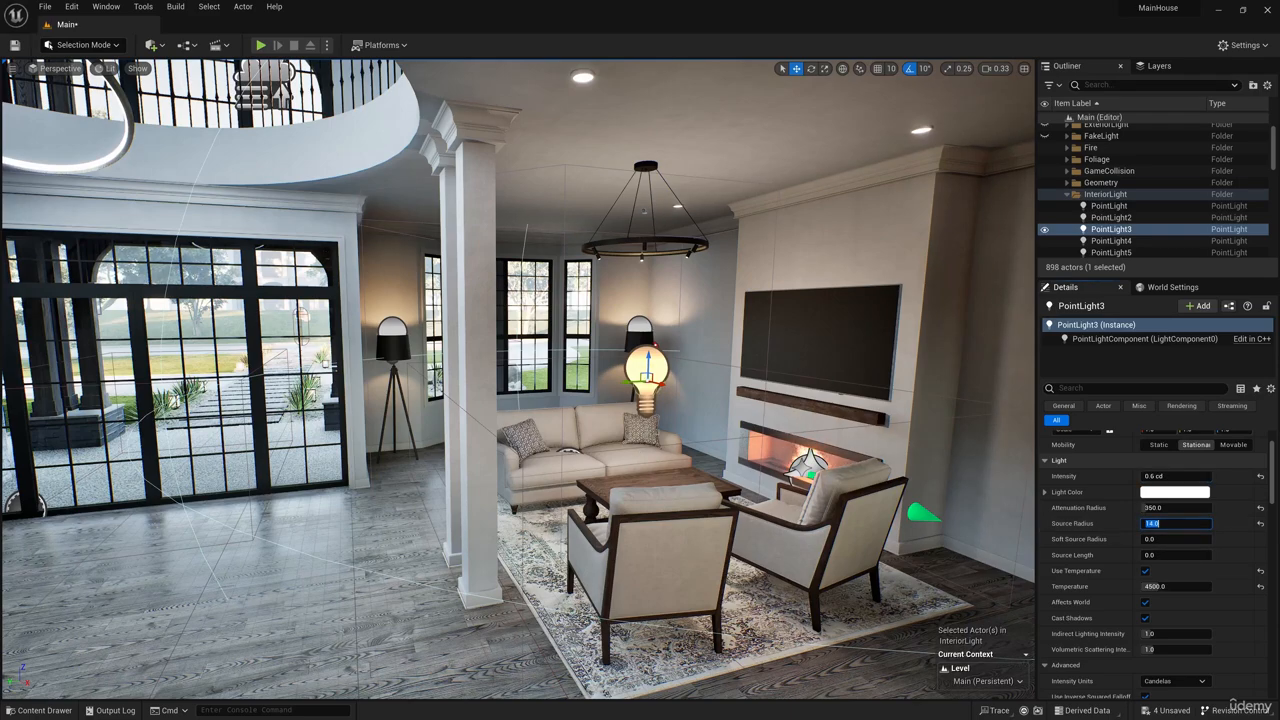
# Step: Set the intensity of PointLight7 near the two armchairs to 0.8 cd and adjust its source radius
pyautogui.moveTo(560, 400); pyautogui.dragTo(355, 395, button='right')
pyautogui.press('w')
pyautogui.click(610, 356)
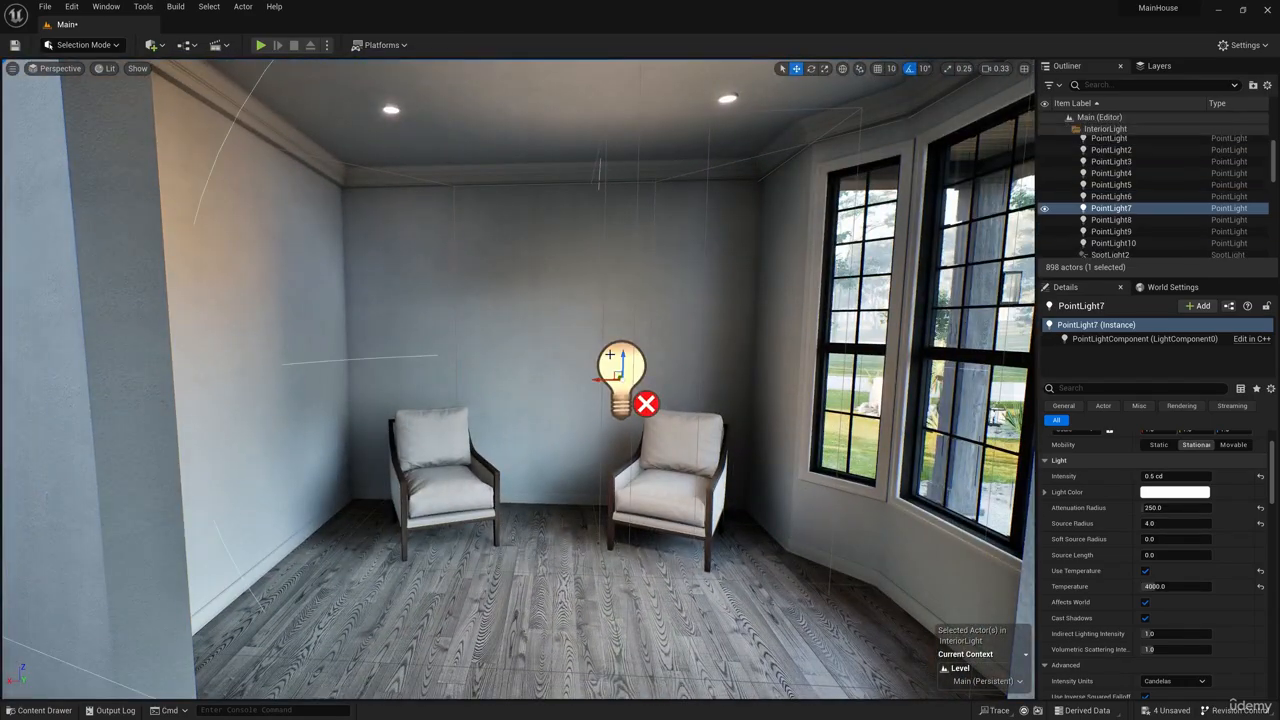
pyautogui.click(1160, 477)
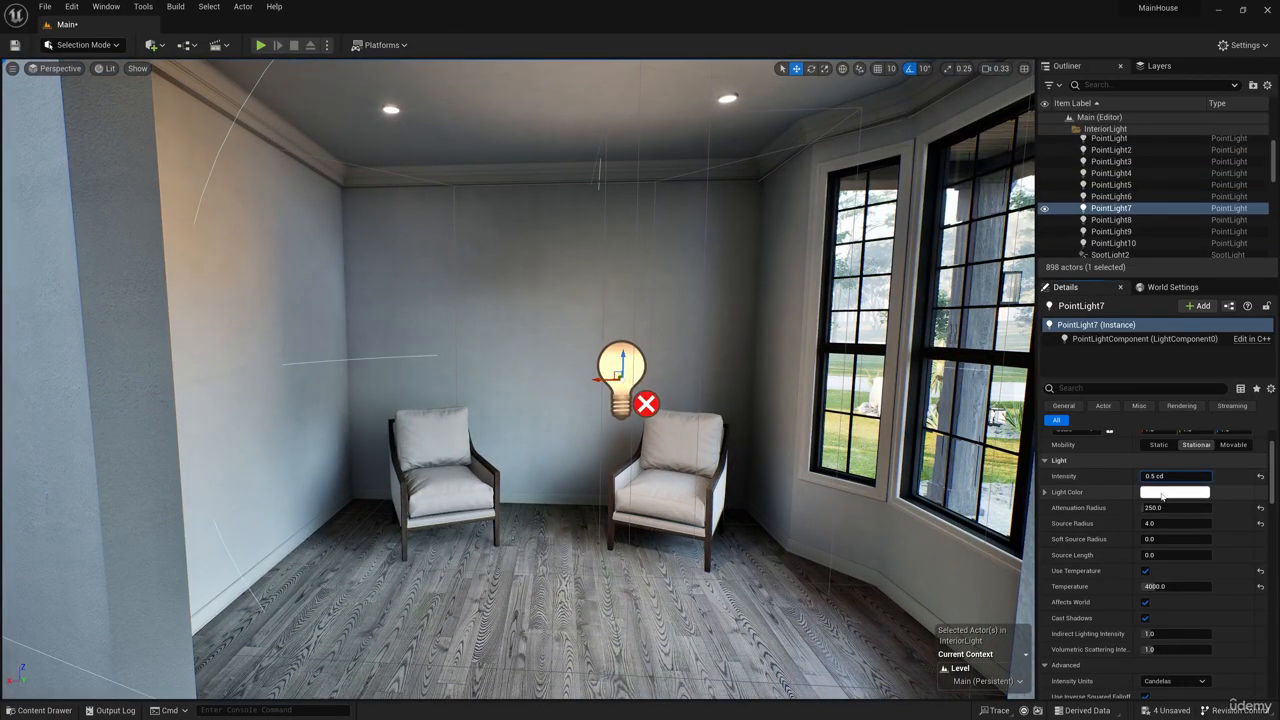
pyautogui.press('Return')
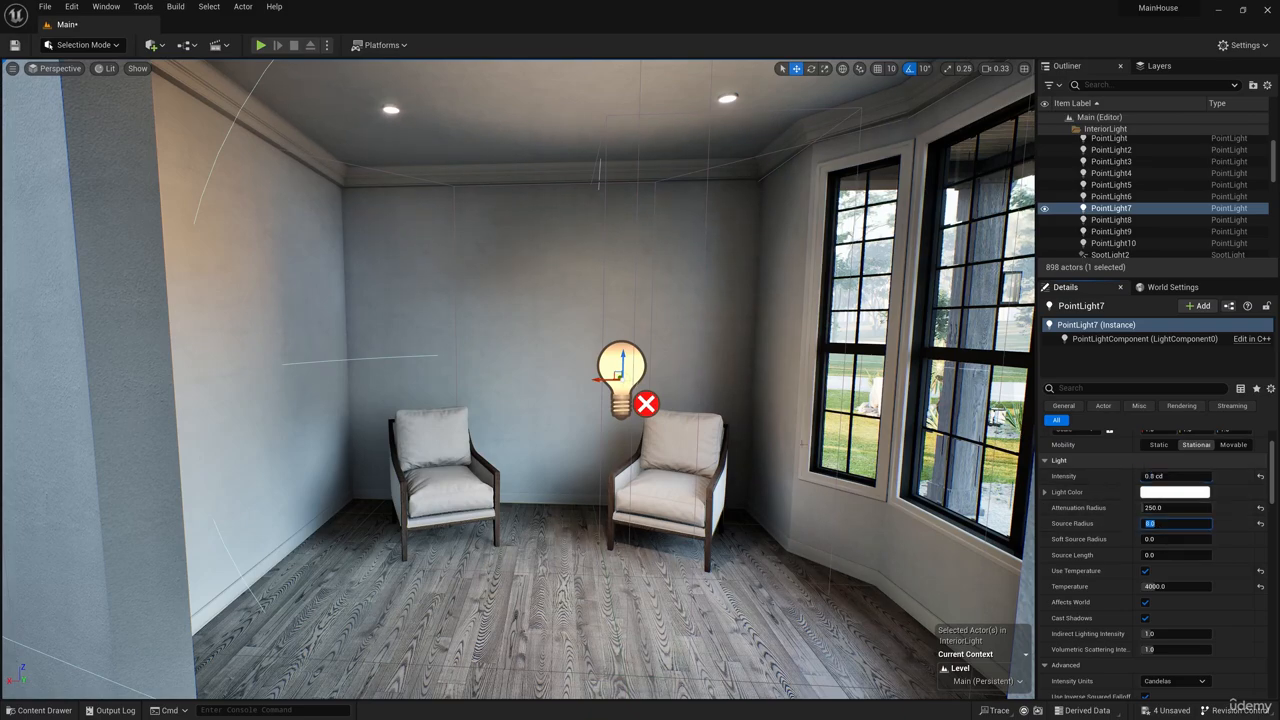
# Step: Duplicate the living room's PointLight3 toward the dining area
pyautogui.moveTo(801, 444); pyautogui.dragTo(120, 436, button='right')
pyautogui.press('w')
pyautogui.press('s')
pyautogui.click(431, 404)
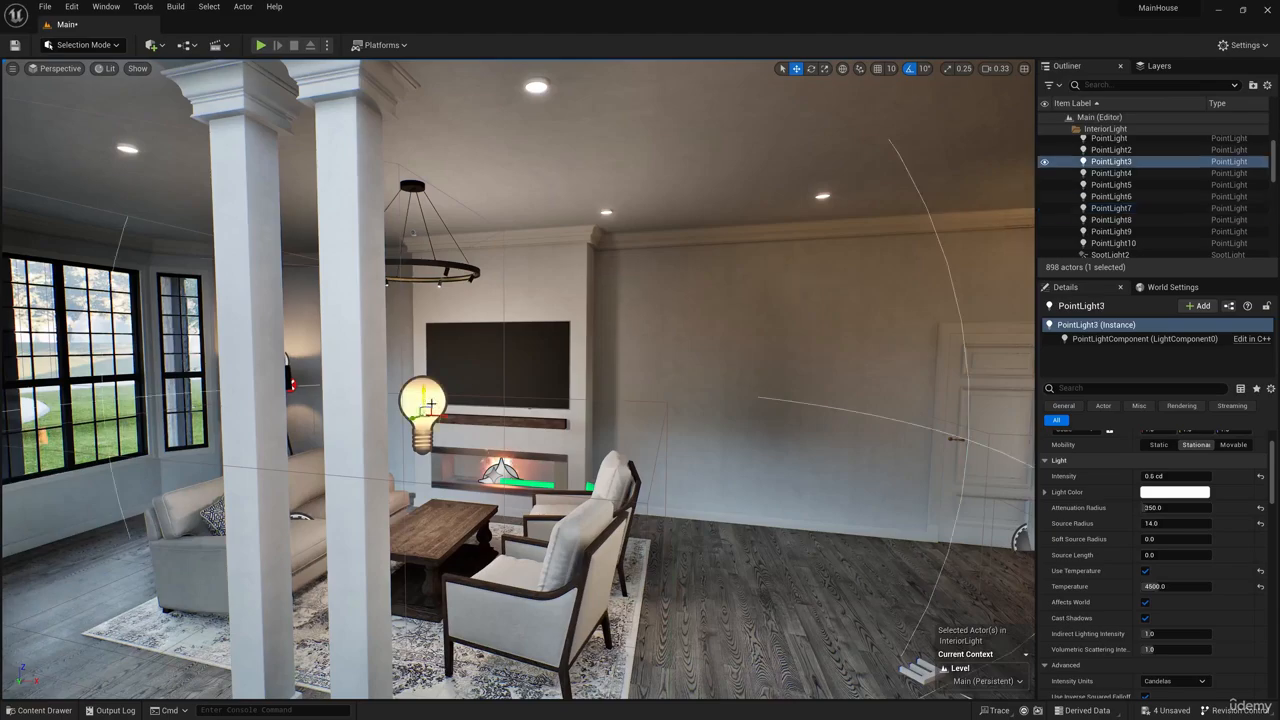
pyautogui.moveTo(431, 404); pyautogui.dragTo(855, 480, button='right')
pyautogui.keyDown('alt'); pyautogui.moveTo(855, 480); pyautogui.dragTo(950, 475); pyautogui.keyUp('alt')
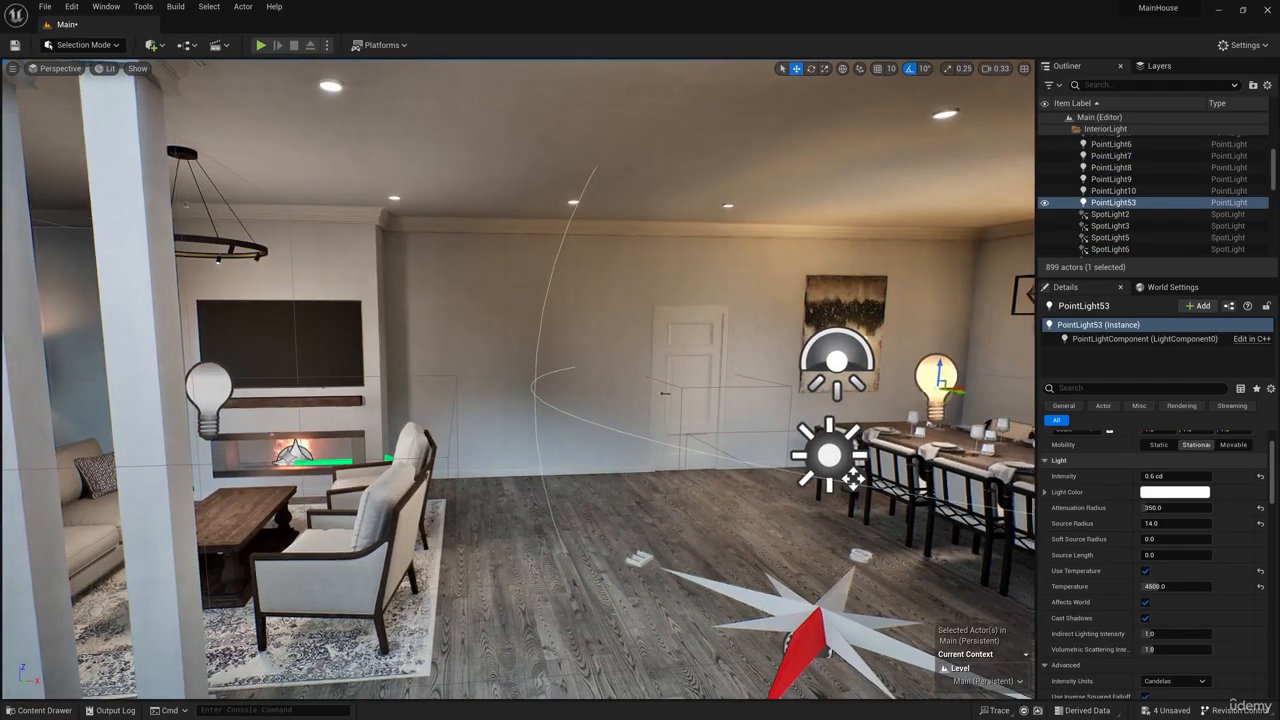
# Step: Position the new point light PointLight53 over the dining table
pyautogui.press('w')
pyautogui.moveTo(950, 475); pyautogui.dragTo(1200, 470, button='right')
pyautogui.moveTo(497, 500)
pyautogui.mouseDown()
pyautogui.moveTo(649, 527)
pyautogui.moveTo(641, 368)
pyautogui.mouseUp()
pyautogui.press('d')
pyautogui.moveTo(641, 370); pyautogui.dragTo(470, 380, button='right')
pyautogui.moveTo(481, 336); pyautogui.dragTo(686, 336)
pyautogui.press('a')
pyautogui.moveTo(686, 336); pyautogui.dragTo(671, 349, button='right')
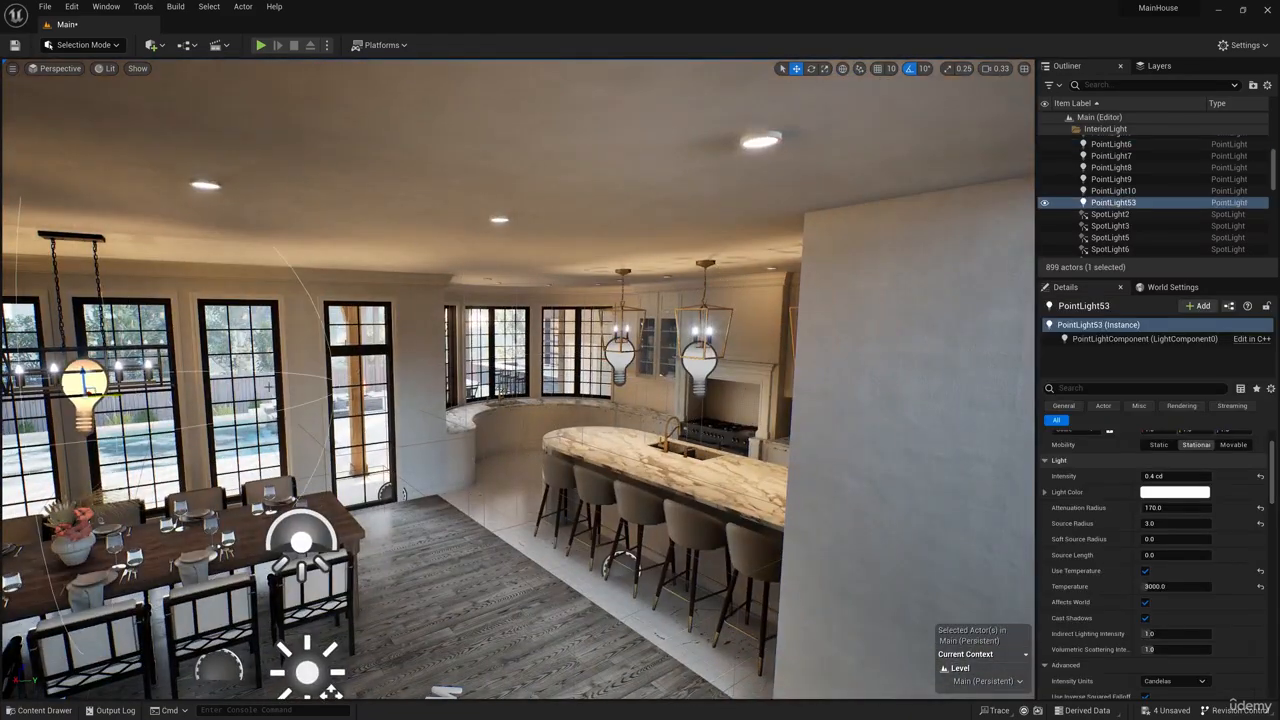
# Step: Center PointLight53 directly beneath the dining room chandelier
pyautogui.moveTo(600, 378); pyautogui.dragTo(455, 367, button='right')
pyautogui.press('d')
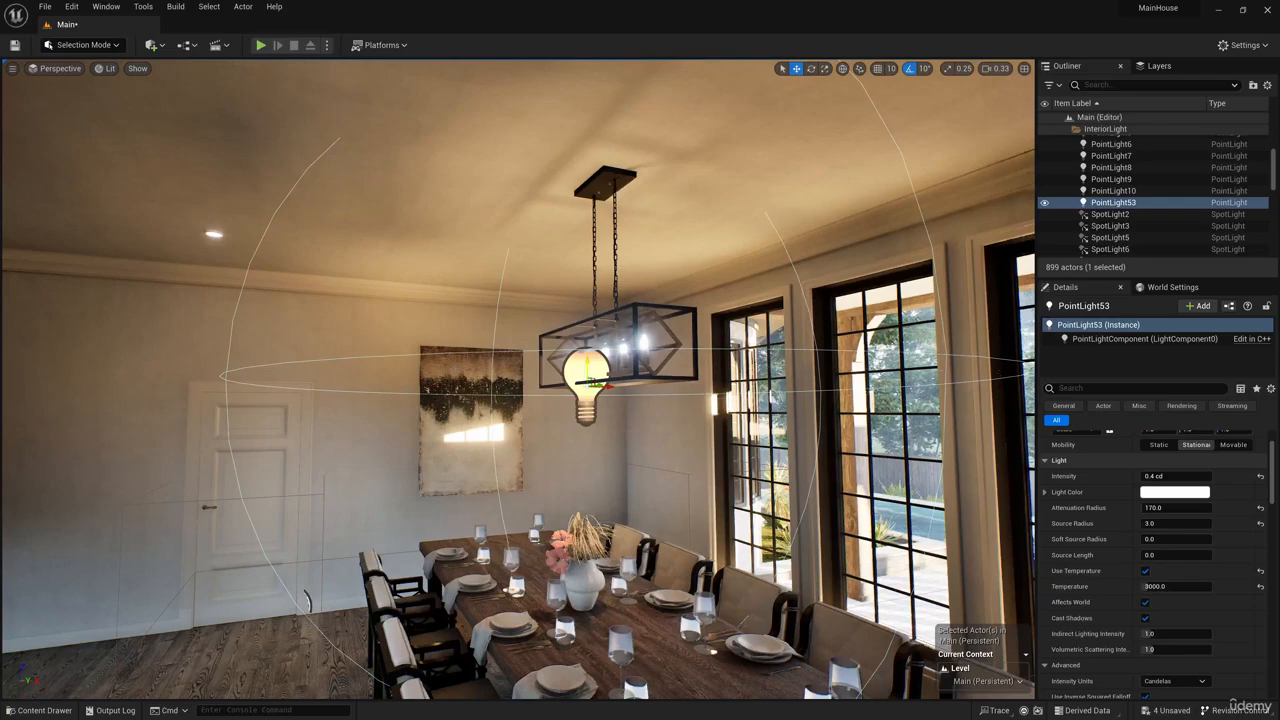
pyautogui.moveTo(590, 372); pyautogui.dragTo(632, 434)
pyautogui.press('d')
pyautogui.moveTo(632, 434); pyautogui.dragTo(520, 434, button='right')
pyautogui.press('a')
pyautogui.moveTo(668, 417); pyautogui.dragTo(661, 417)
pyautogui.moveTo(660, 420)
pyautogui.mouseDown(button='right')
pyautogui.moveTo(800, 420)
pyautogui.moveTo(740, 420)
pyautogui.mouseUp(button='right')
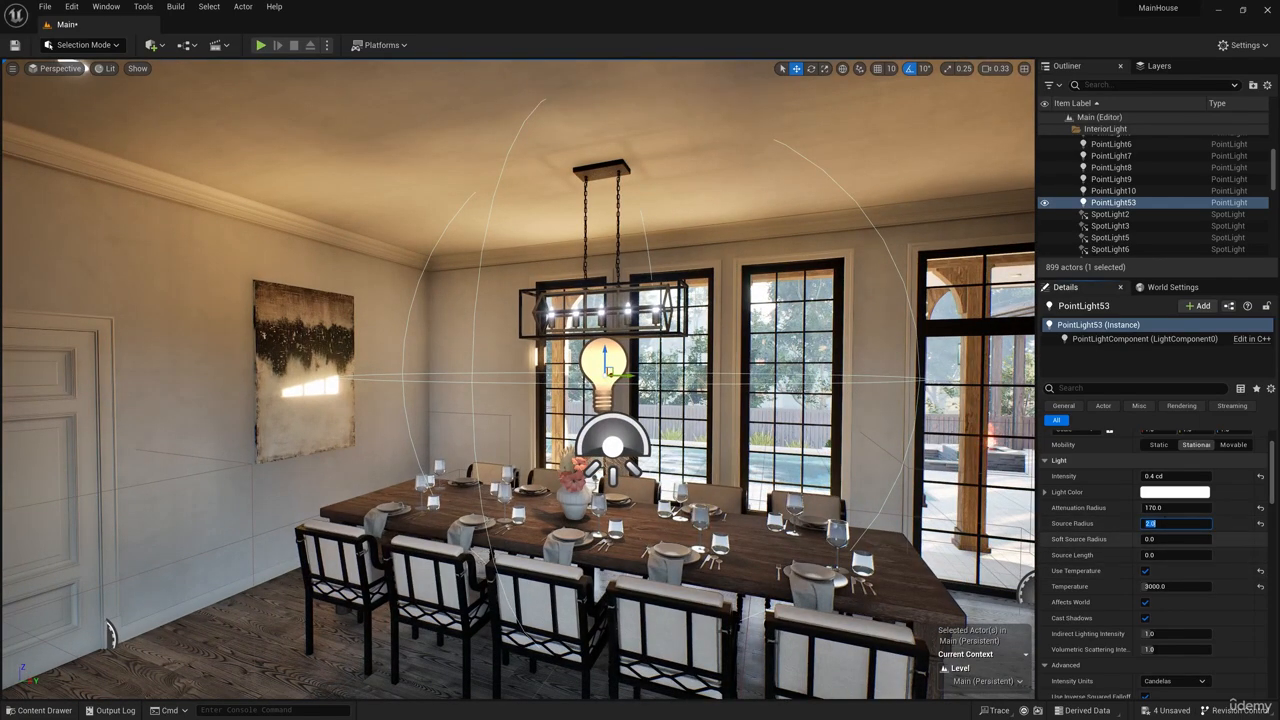
# Step: Set PointLight53's attenuation radius to 200, source radius to 4 and temperature to 4000
pyautogui.click(1166, 509)
pyautogui.write('200')
pyautogui.press('Return')
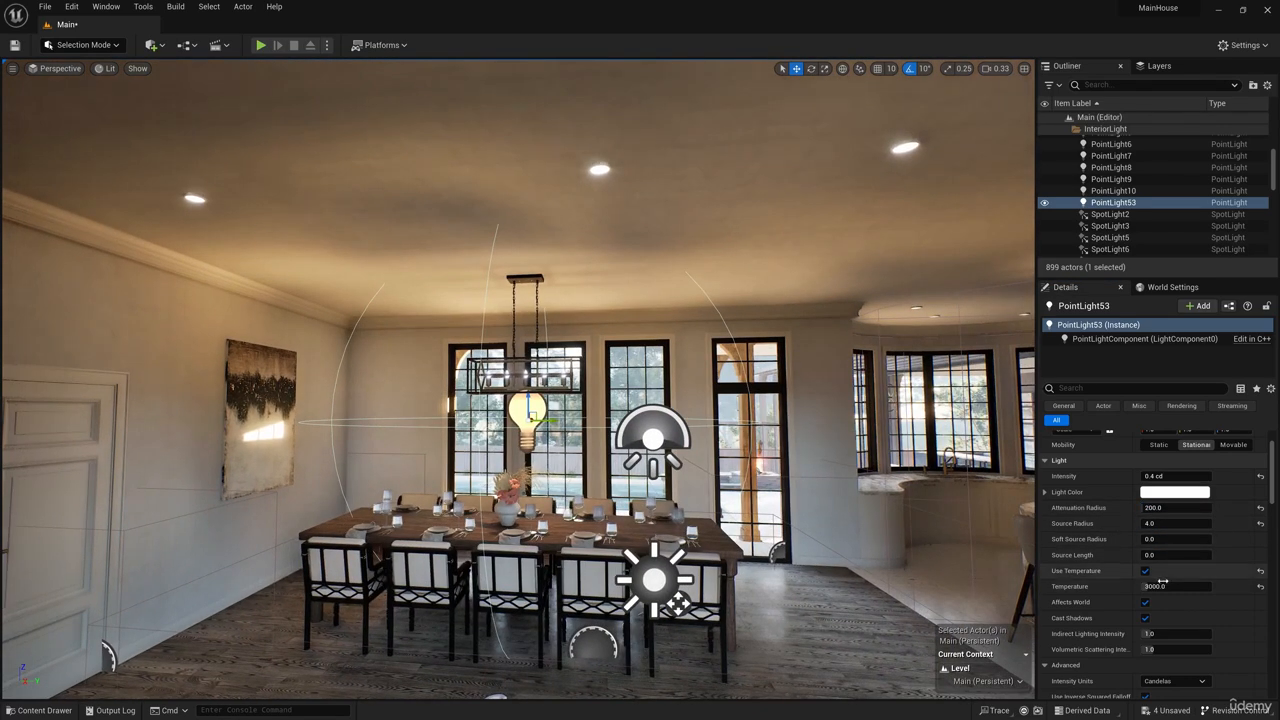
pyautogui.write('4000')
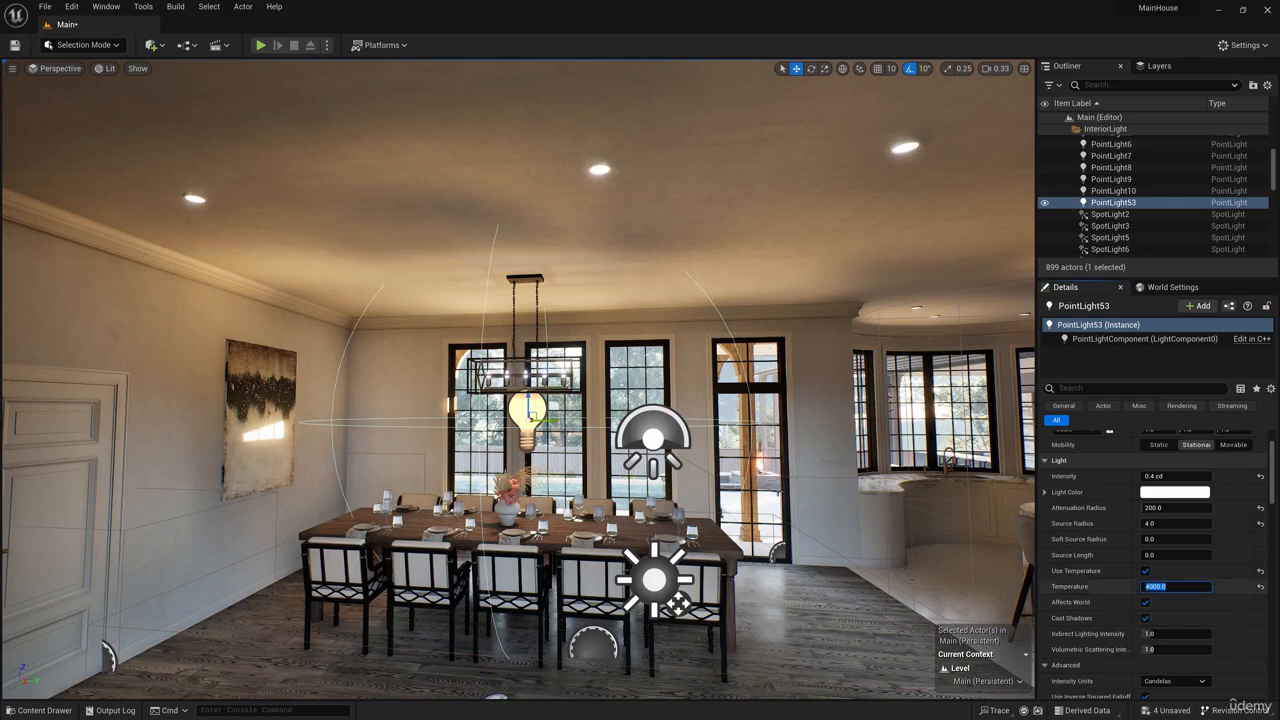
pyautogui.press('Return')
# Step: Delete the three ceiling spotlights in the bathroom
pyautogui.moveTo(520, 380); pyautogui.dragTo(447, 573, button='right')
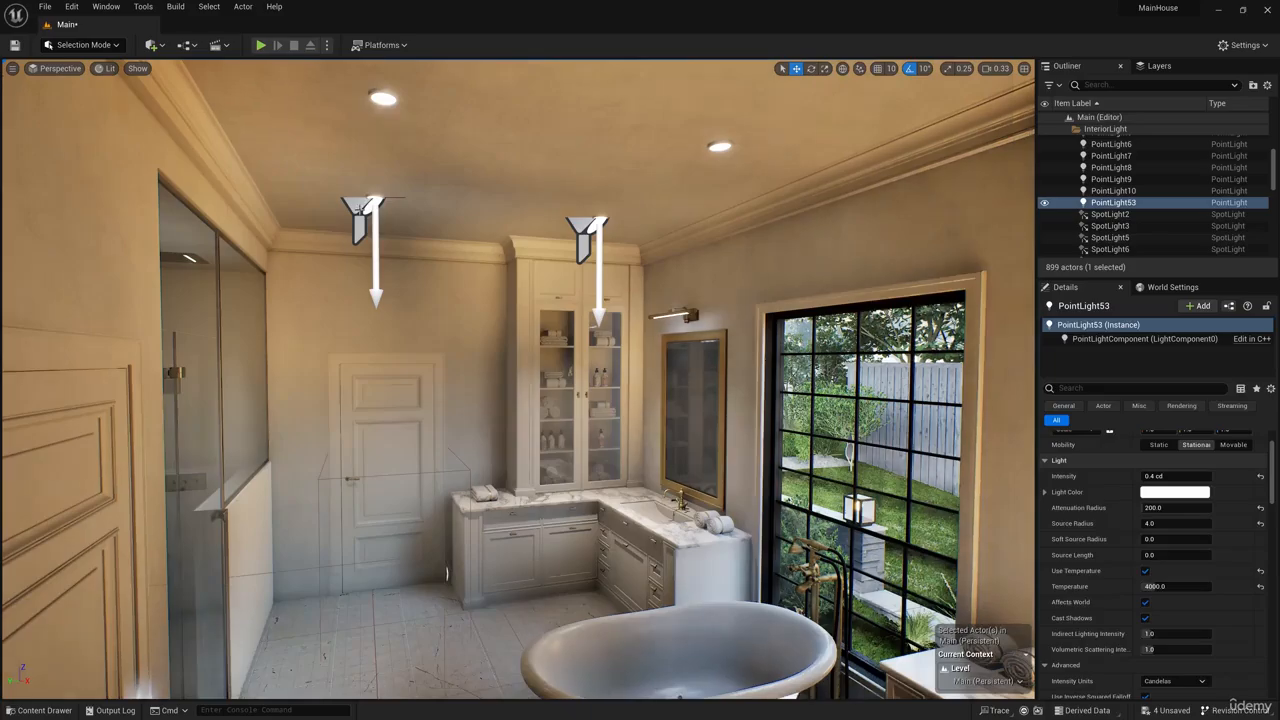
pyautogui.click(363, 214)
pyautogui.keyDown('ctrl'); pyautogui.click(586, 232); pyautogui.keyUp('ctrl')
pyautogui.moveTo(586, 232)
pyautogui.mouseDown(button='right')
pyautogui.moveTo(540, 240)
pyautogui.moveTo(600, 245)
pyautogui.moveTo(595, 215)
pyautogui.mouseUp(button='right')
pyautogui.keyDown('ctrl'); pyautogui.click(500, 197); pyautogui.keyUp('ctrl')
pyautogui.press('Delete')
# Step: Copy the dining room's point light into the bathroom
pyautogui.moveTo(500, 197); pyautogui.dragTo(460, 260, button='right')
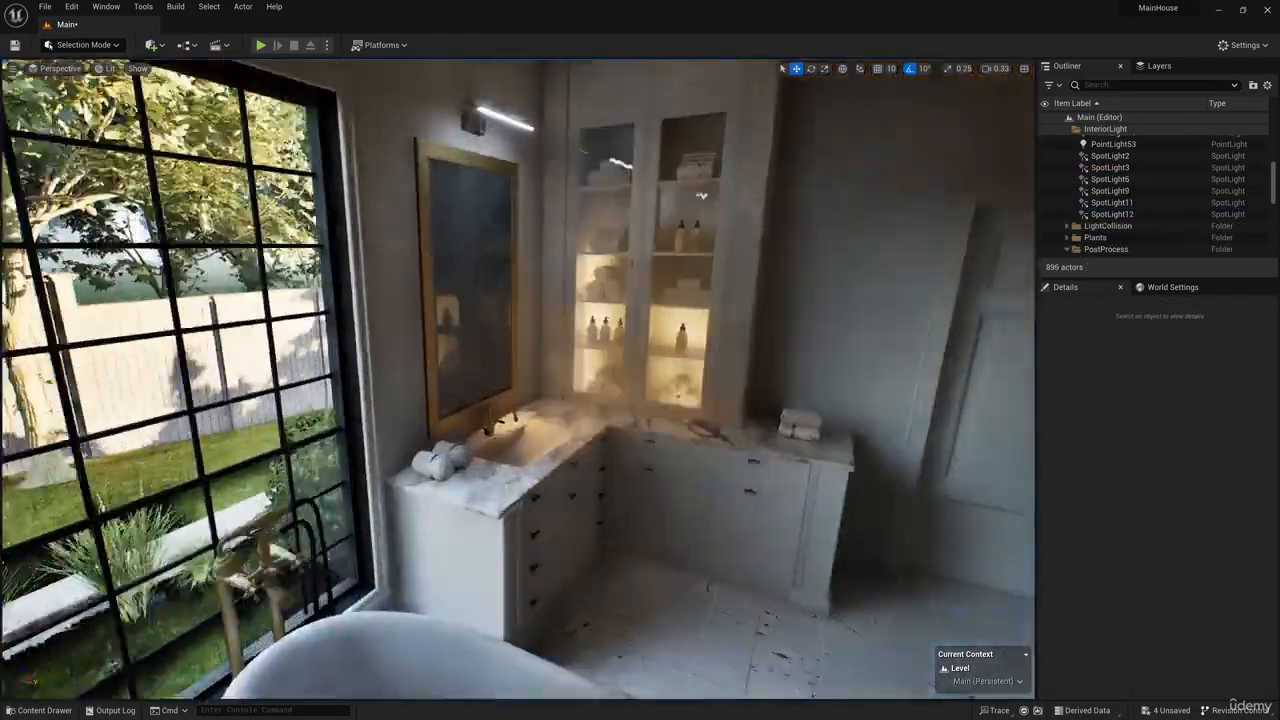
pyautogui.moveTo(701, 196); pyautogui.dragTo(680, 220, button='right')
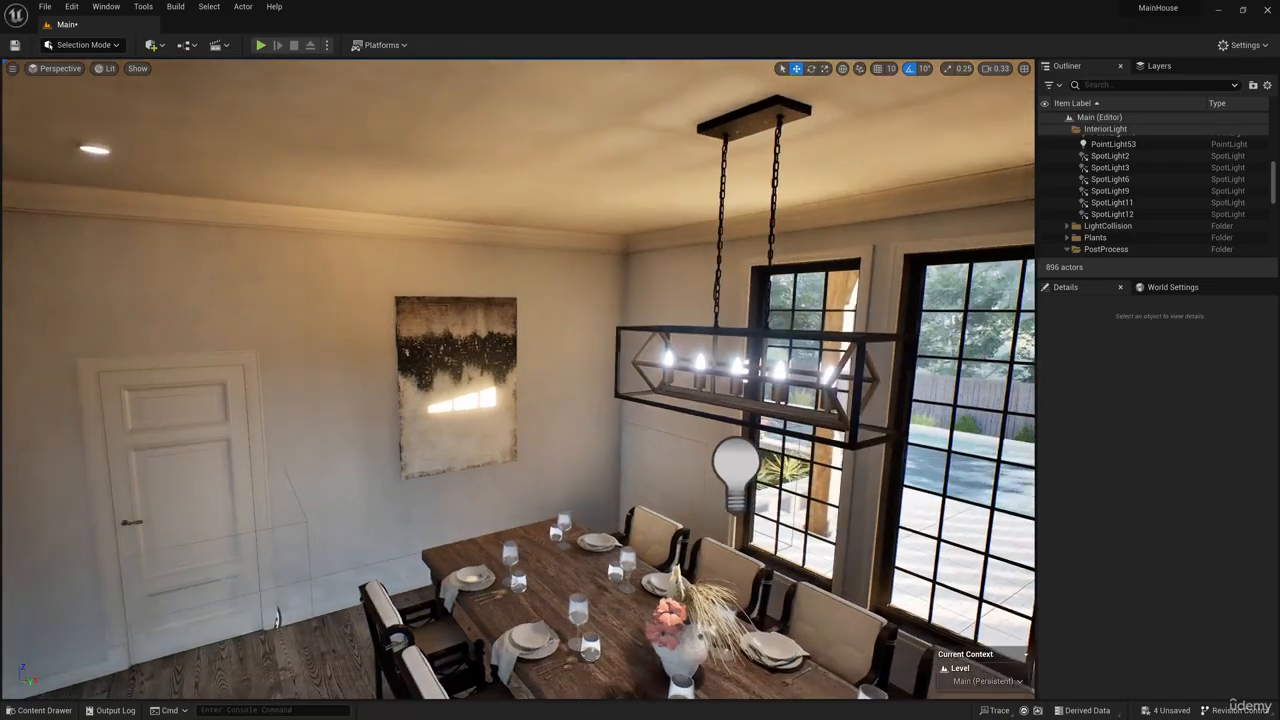
pyautogui.click(470, 390)
pyautogui.moveTo(411, 369)
pyautogui.mouseDown(button='right')
pyautogui.moveTo(477, 403)
pyautogui.moveTo(490, 382)
pyautogui.moveTo(480, 385)
pyautogui.moveTo(590, 389)
pyautogui.mouseUp(button='right')
# Step: Center PointLight54 across the bathroom's width at the bathtub, using the top wireframe view
pyautogui.click(1025, 69)
pyautogui.scroll(-18, 782, 455)
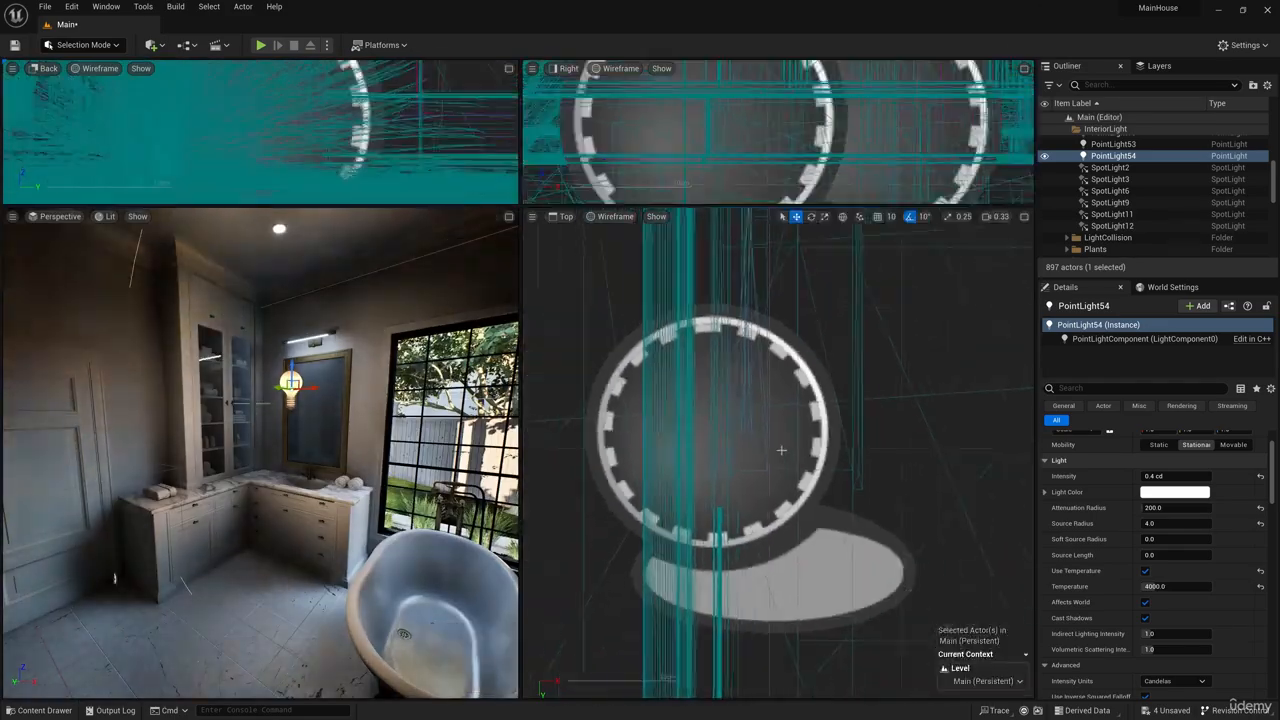
pyautogui.scroll(-8, 764, 447)
pyautogui.moveTo(738, 415); pyautogui.dragTo(874, 638, button='right')
pyautogui.scroll(4, 628, 326)
pyautogui.moveTo(676, 351); pyautogui.dragTo(704, 371)
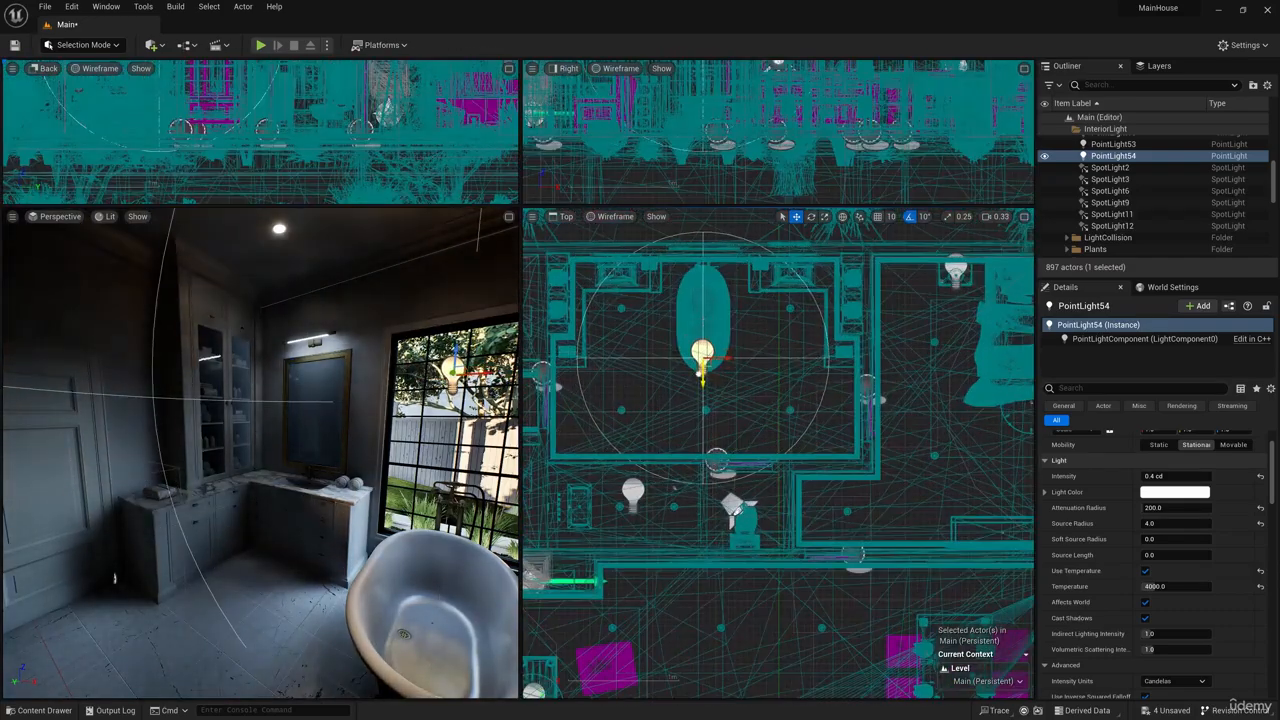
# Step: Set PointLight54's attenuation radius to 300, source radius to 6 and intensity to 1 cd
pyautogui.write('3')
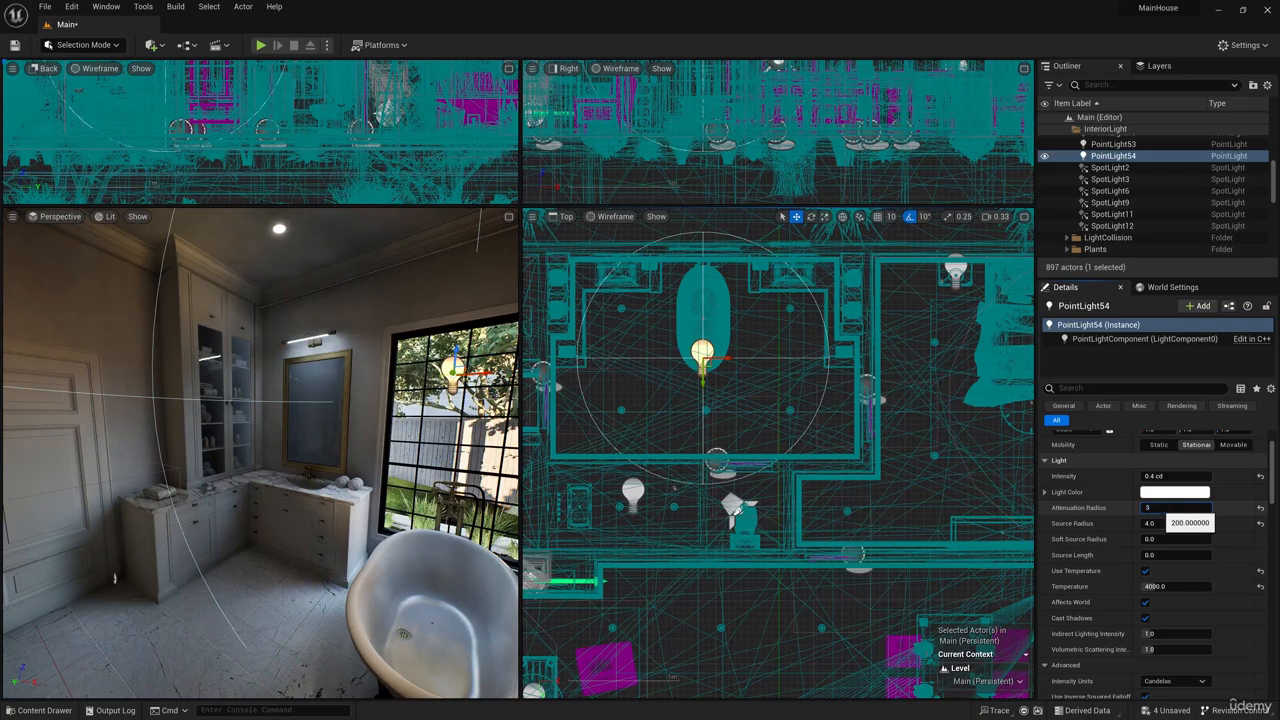
pyautogui.write('00')
pyautogui.press('Return')
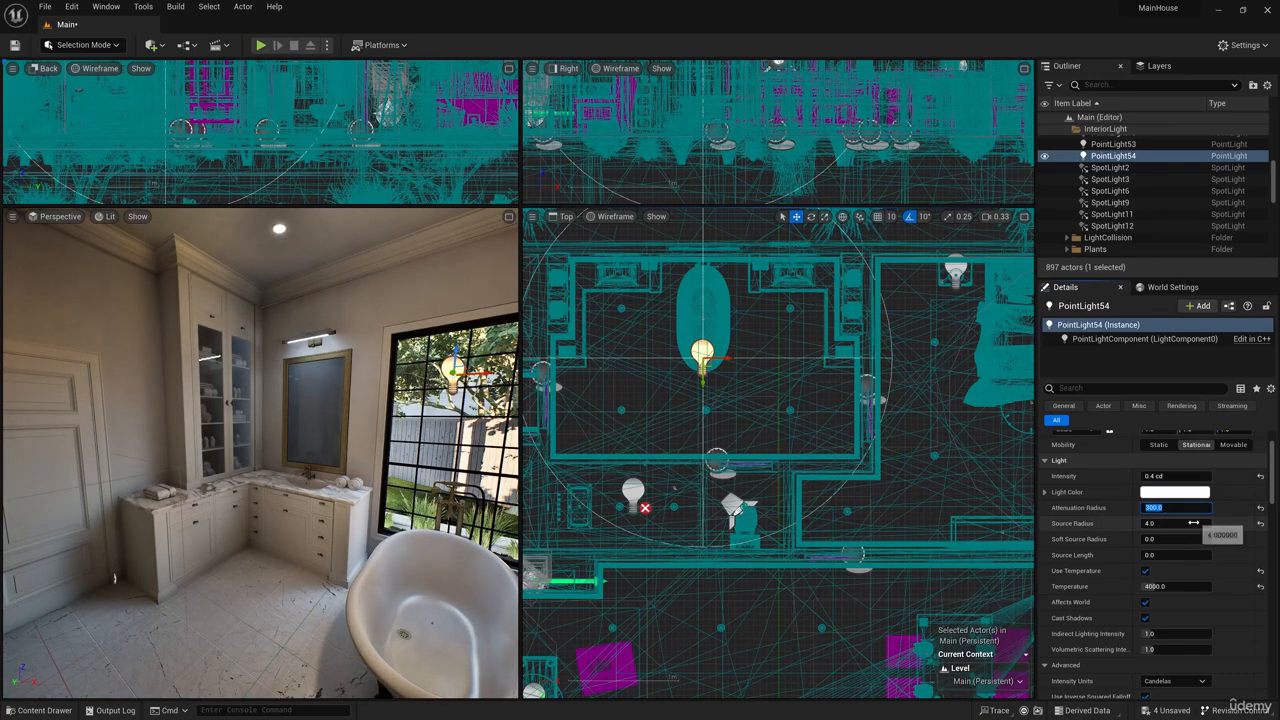
pyautogui.write('6')
pyautogui.press('Return')
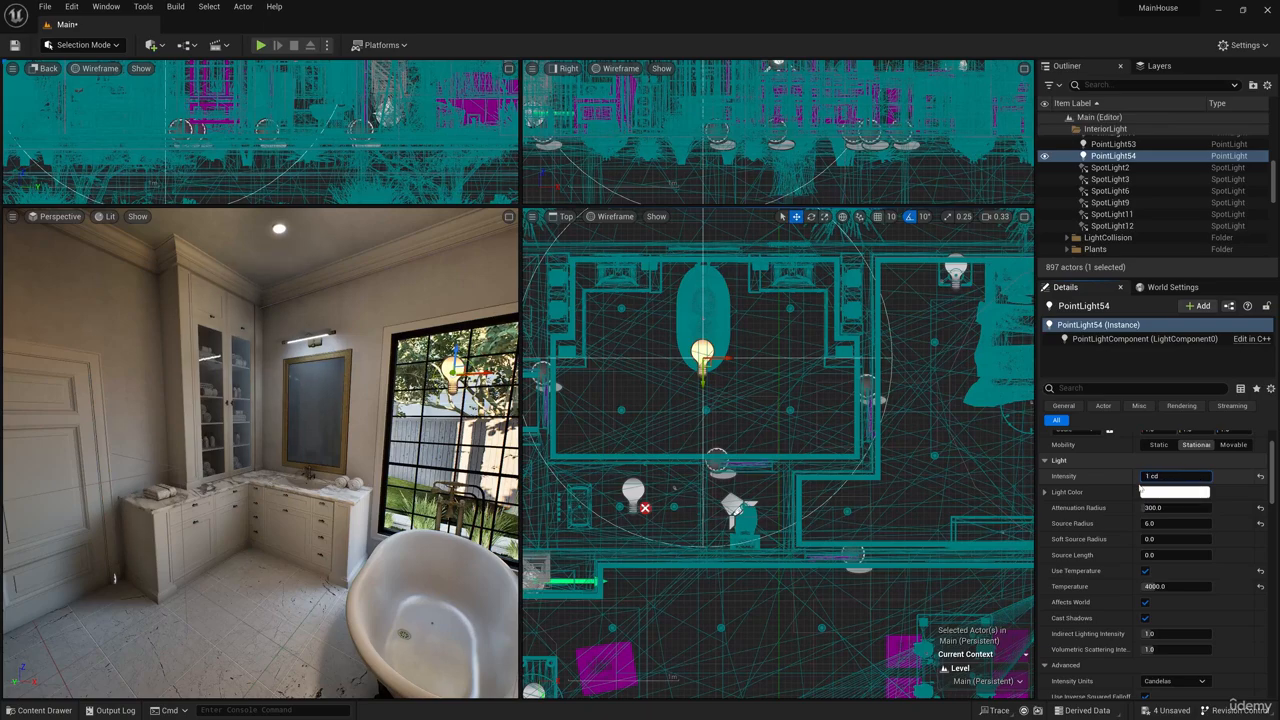
pyautogui.press('Return')
# Step: Return to the single perspective view, nudge PointLight54, and set its source radius to 10 and temperature to 5000
pyautogui.click(509, 217)
pyautogui.moveTo(512, 260); pyautogui.dragTo(482, 220, button='right')
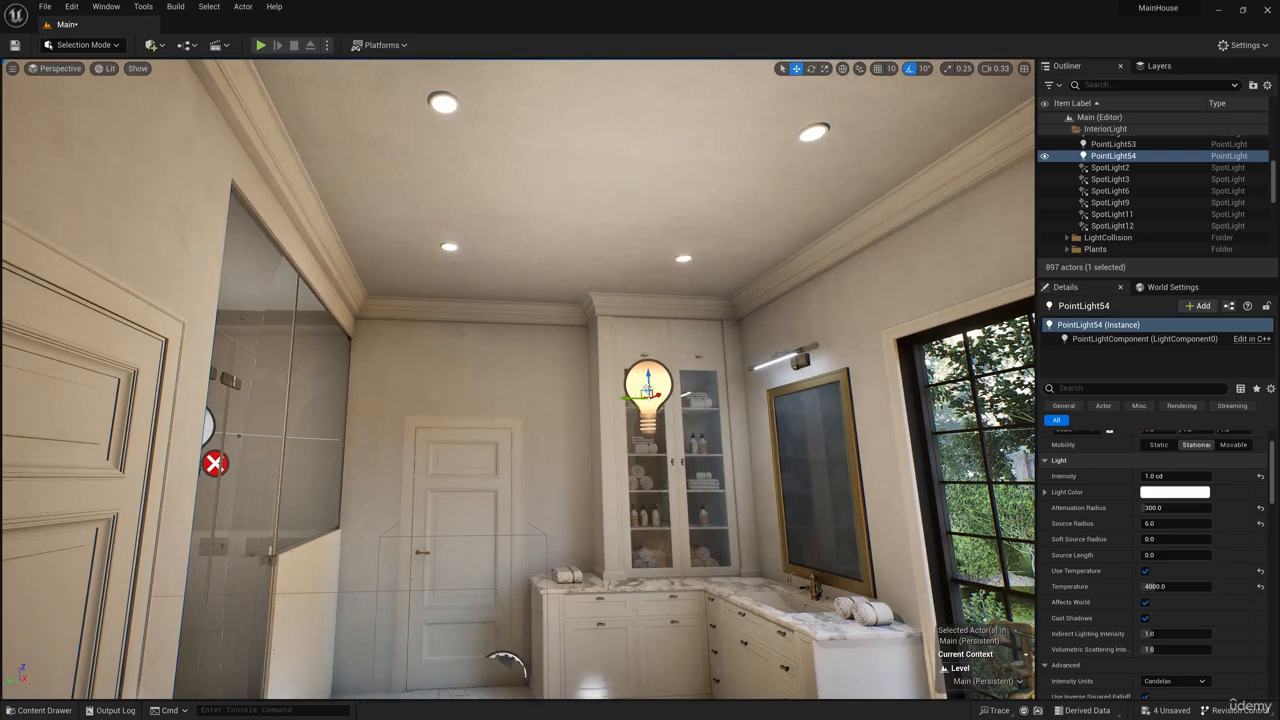
pyautogui.moveTo(725, 427)
pyautogui.mouseDown(button='right')
pyautogui.moveTo(500, 440)
pyautogui.moveTo(735, 540)
pyautogui.moveTo(725, 427)
pyautogui.mouseUp(button='right')
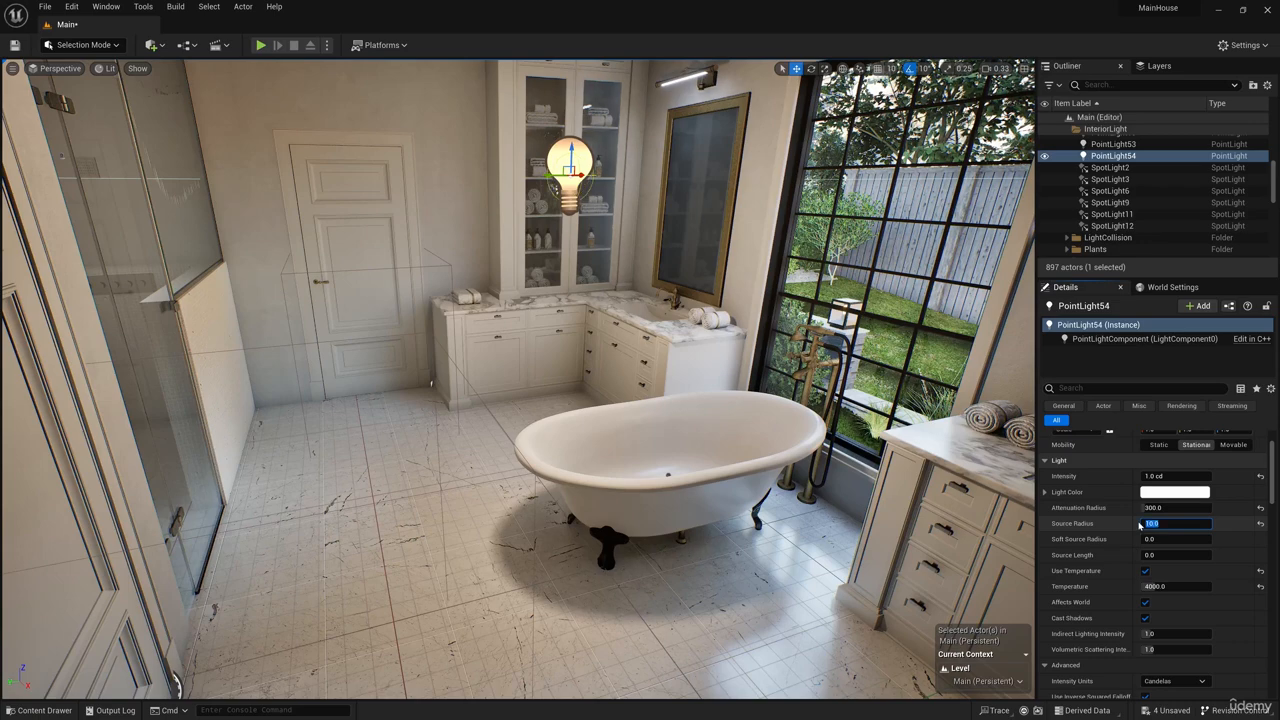
pyautogui.moveTo(555, 178); pyautogui.dragTo(592, 182)
pyautogui.moveTo(800, 440); pyautogui.dragTo(830, 300, button='right')
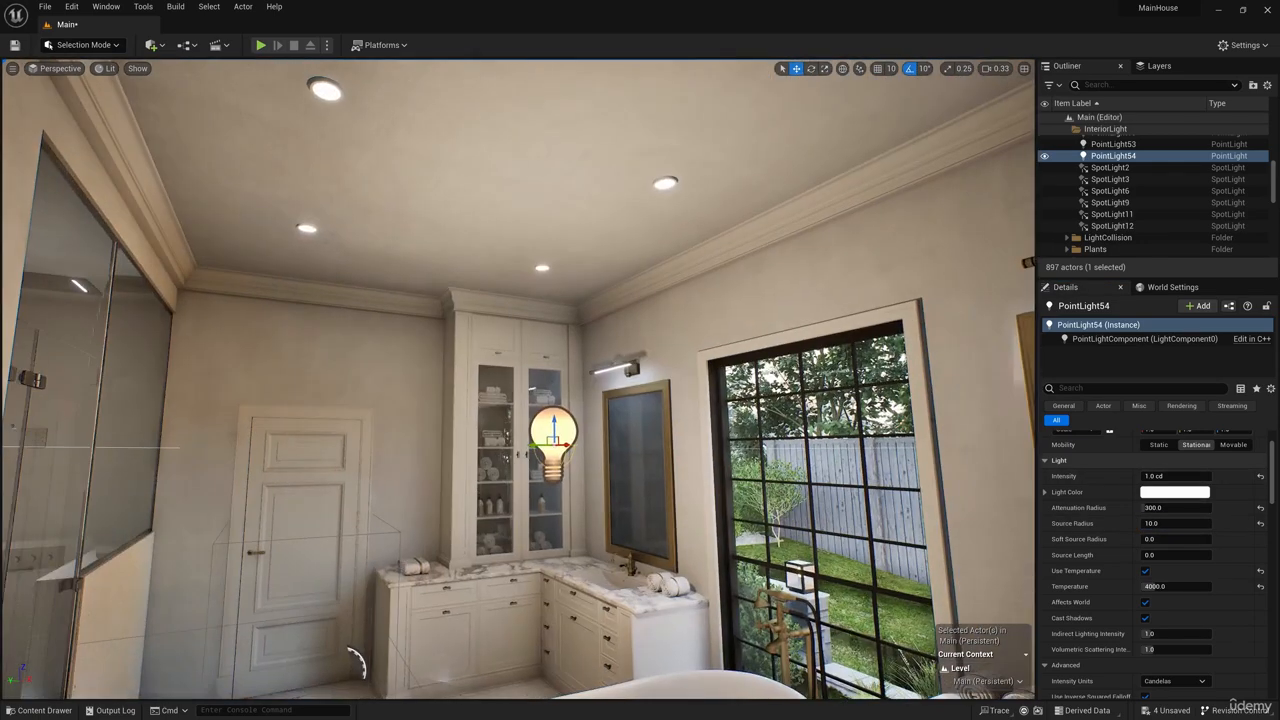
pyautogui.click(1153, 587)
# Step: Set the attenuation radius of the shower's PointLight10 to 180 and its intensity to 0.4 cd
pyautogui.moveTo(800, 430); pyautogui.dragTo(490, 445, button='right')
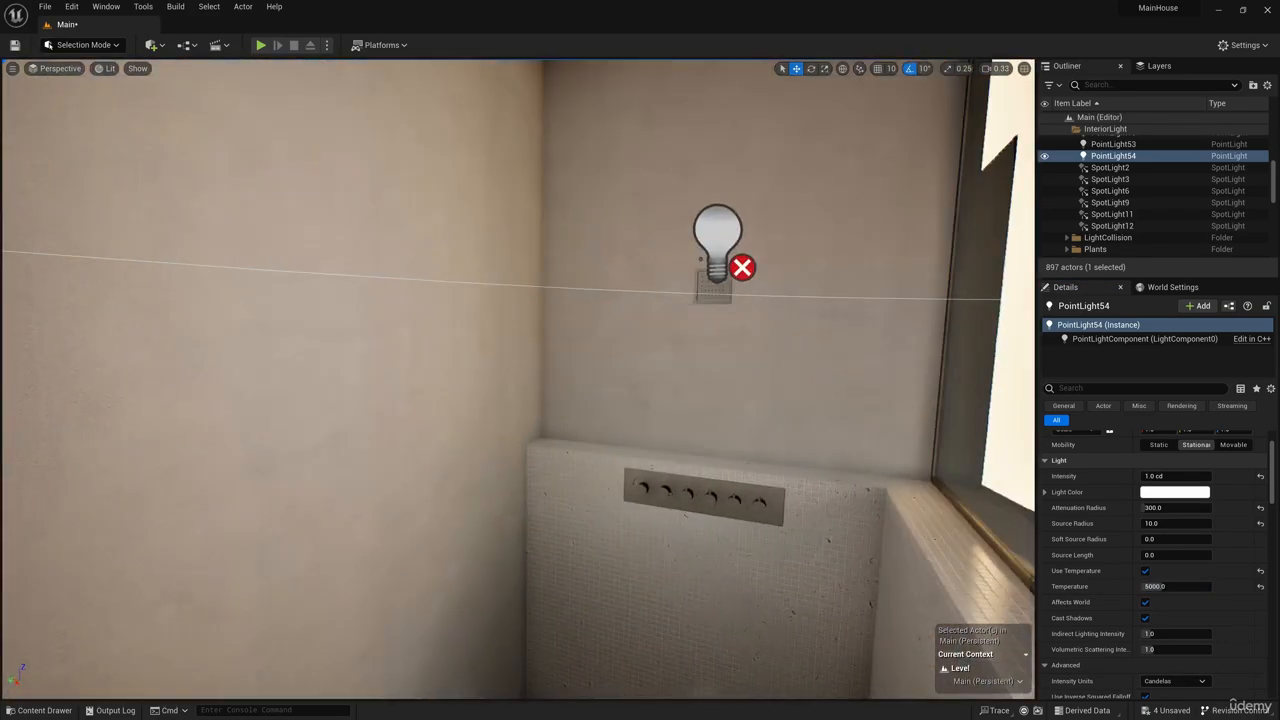
pyautogui.click(718, 238)
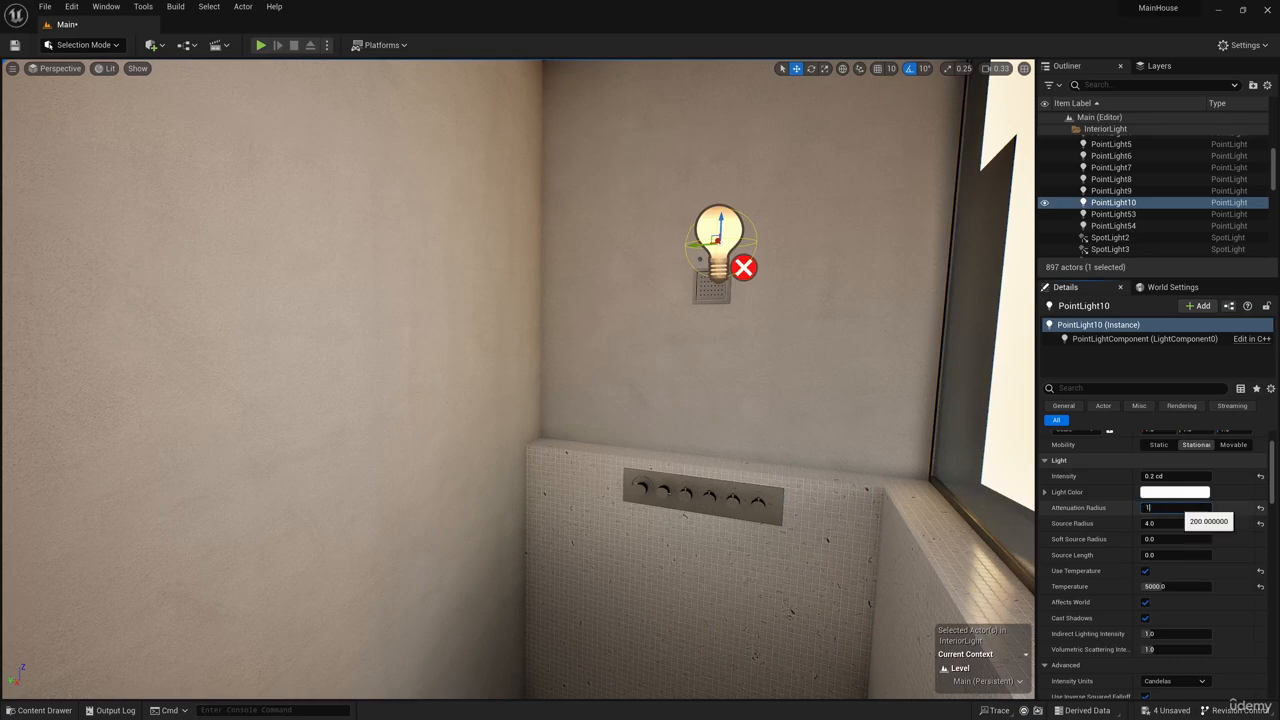
pyautogui.write('180')
pyautogui.press('Return')
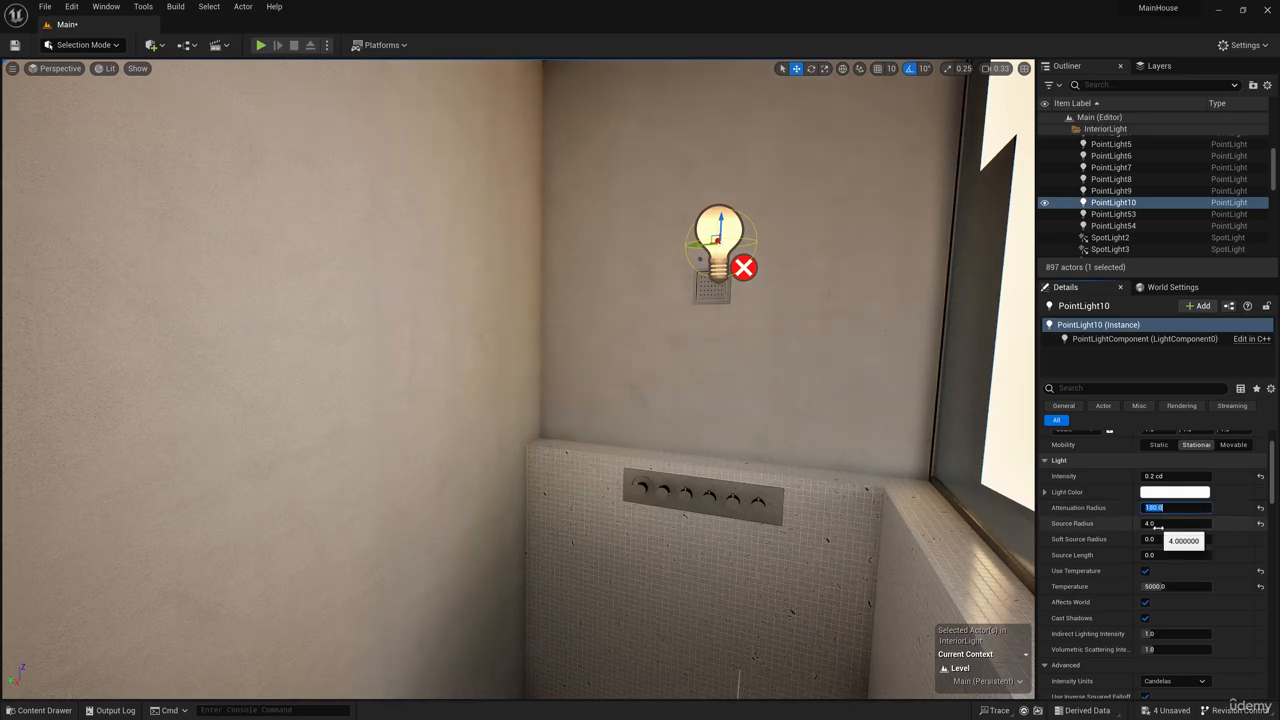
pyautogui.click(1150, 476)
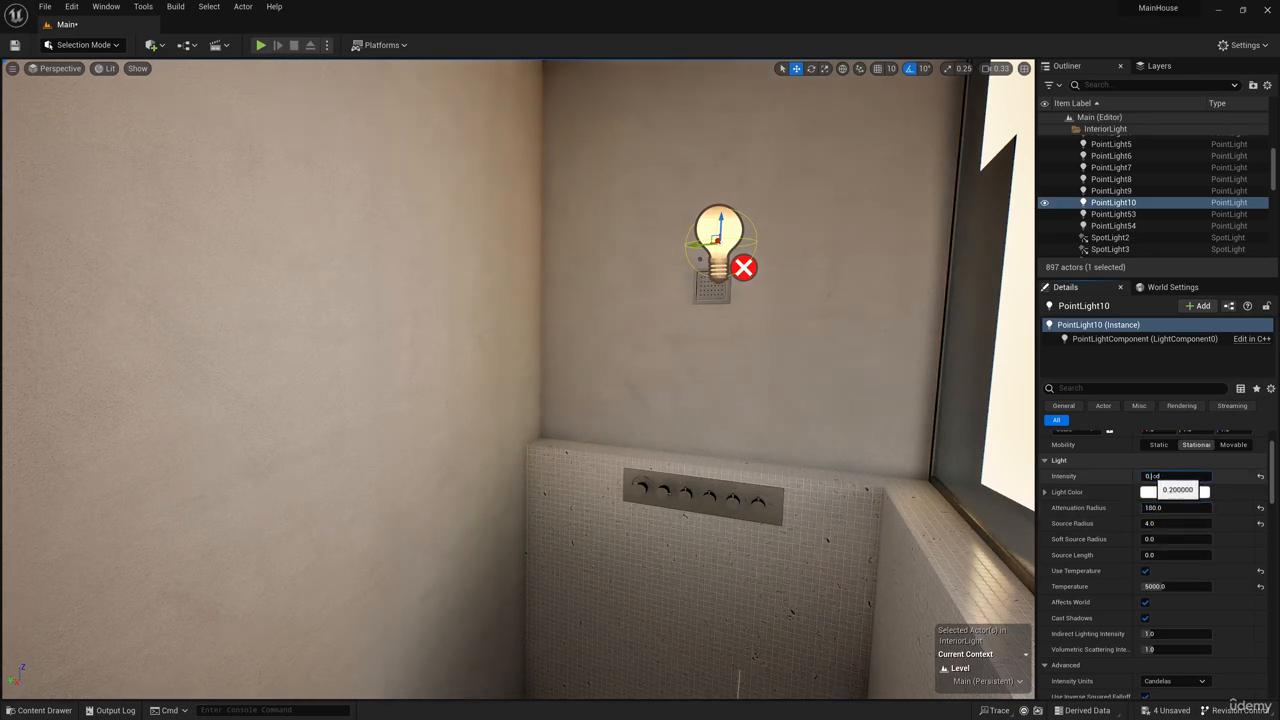
pyautogui.write('0.4')
pyautogui.press('Return')
# Step: Reposition PointLight10 within the glass shower enclosure
pyautogui.press('s')
pyautogui.moveTo(686, 354)
pyautogui.mouseDown(button='right')
pyautogui.moveTo(720, 360)
pyautogui.moveTo(686, 358)
pyautogui.mouseUp(button='right')
pyautogui.moveTo(674, 309); pyautogui.dragTo(673, 353)
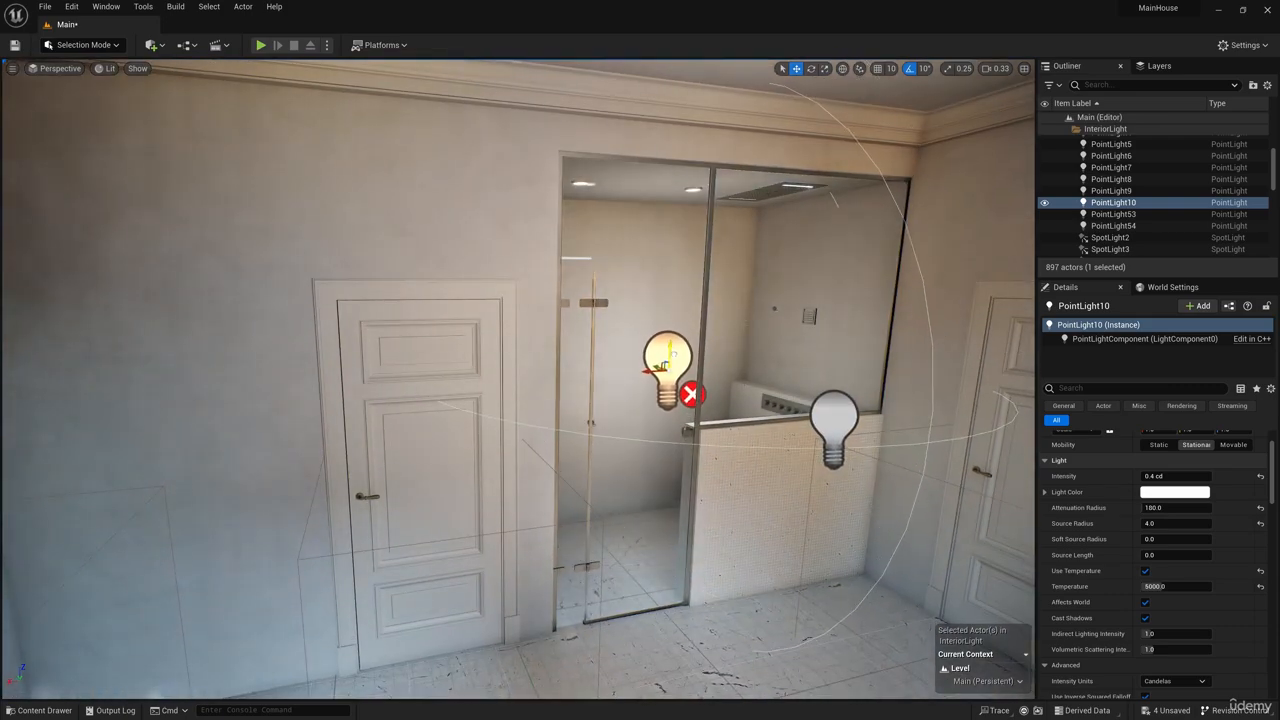
# Step: Delete the two ceiling spotlights in the shower
pyautogui.moveTo(673, 353); pyautogui.dragTo(740, 300, button='right')
pyautogui.press('w')
pyautogui.click(766, 286)
pyautogui.moveTo(726, 254); pyautogui.dragTo(985, 352, button='right')
pyautogui.keyDown('ctrl'); pyautogui.click(726, 254); pyautogui.keyUp('ctrl')
pyautogui.press('Delete')
# Step: Duplicate the bathroom's PointLight54 and move the copy into the walk-in closet
pyautogui.press('s')
pyautogui.click(763, 338)
pyautogui.moveTo(763, 338); pyautogui.dragTo(680, 338, button='right')
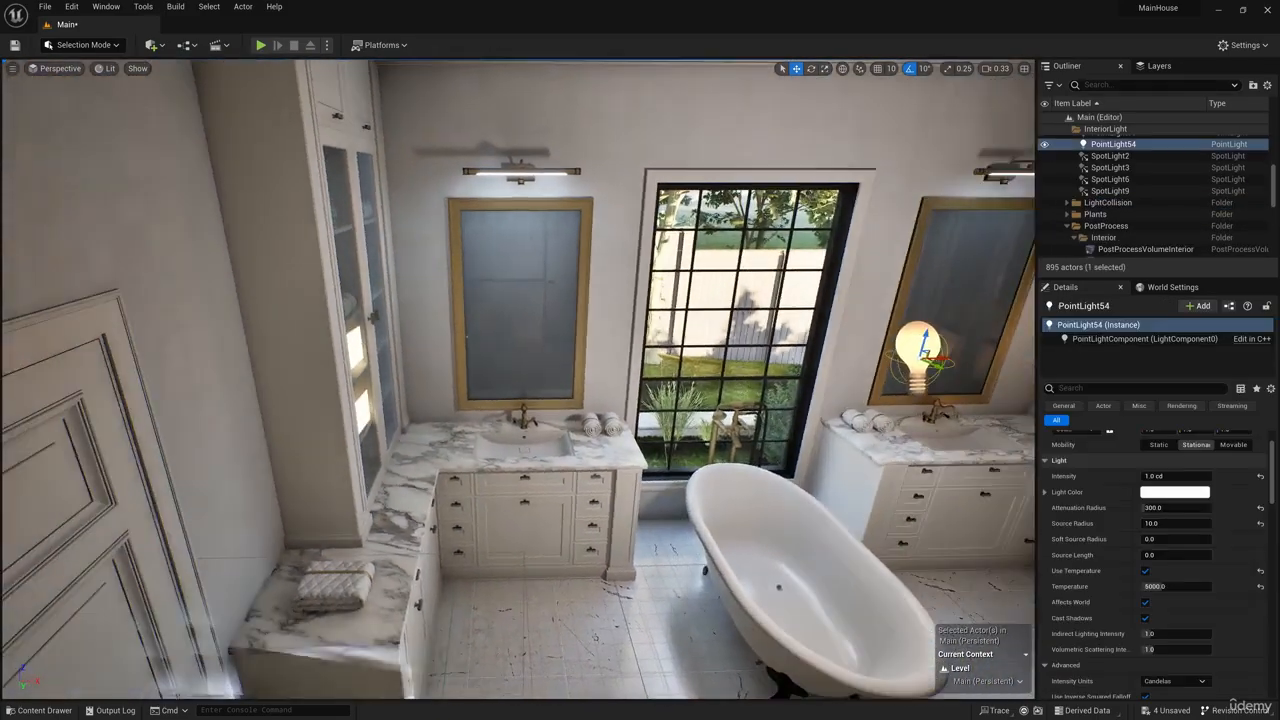
pyautogui.keyDown('alt'); pyautogui.moveTo(942, 359); pyautogui.dragTo(86, 400); pyautogui.keyUp('alt')
pyautogui.moveTo(600, 400); pyautogui.dragTo(524, 407, button='right')
pyautogui.moveTo(687, 325); pyautogui.dragTo(484, 333)
pyautogui.press('w')
pyautogui.moveTo(434, 384); pyautogui.dragTo(600, 384, button='right')
pyautogui.moveTo(118, 340); pyautogui.dragTo(557, 350)
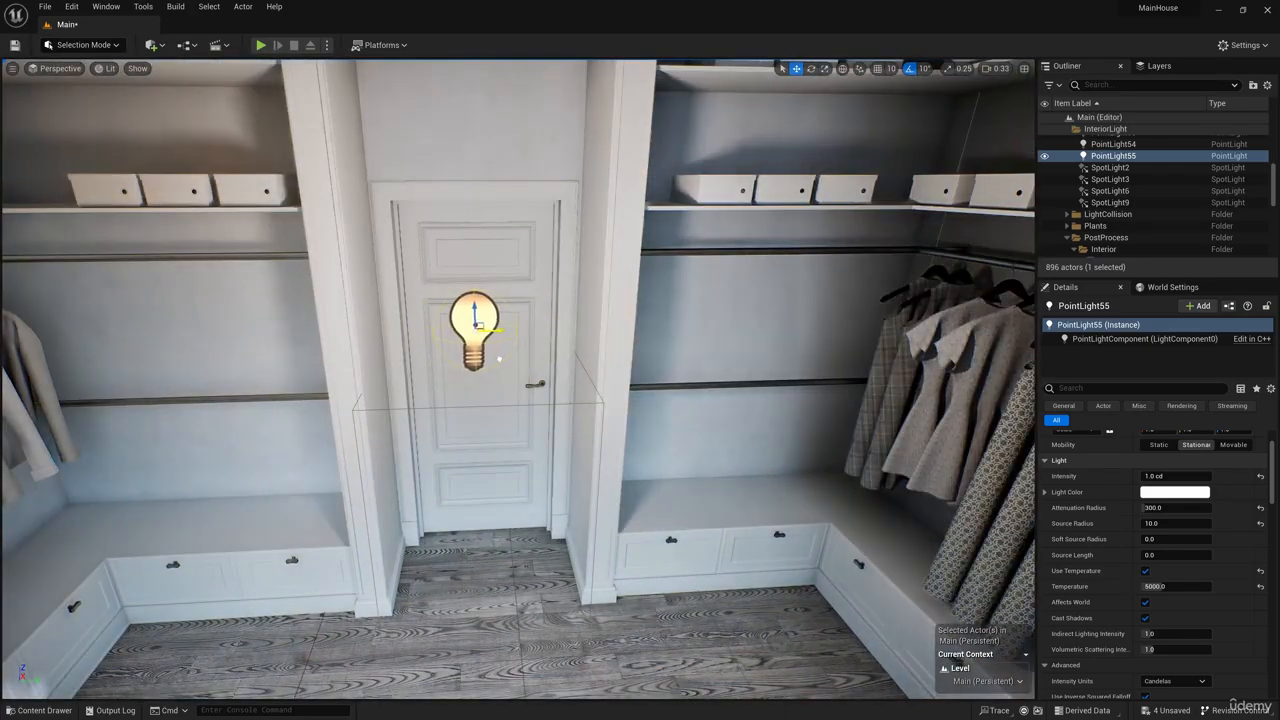
# Step: Position PointLight55 in the middle of the walk-in closet and raise it to the height of the storage-box shelves
pyautogui.moveTo(499, 359); pyautogui.dragTo(745, 370, button='right')
pyautogui.moveTo(494, 377)
pyautogui.mouseDown()
pyautogui.moveTo(556, 379)
pyautogui.moveTo(507, 381)
pyautogui.mouseUp()
pyautogui.moveTo(534, 354); pyautogui.dragTo(470, 360, button='right')
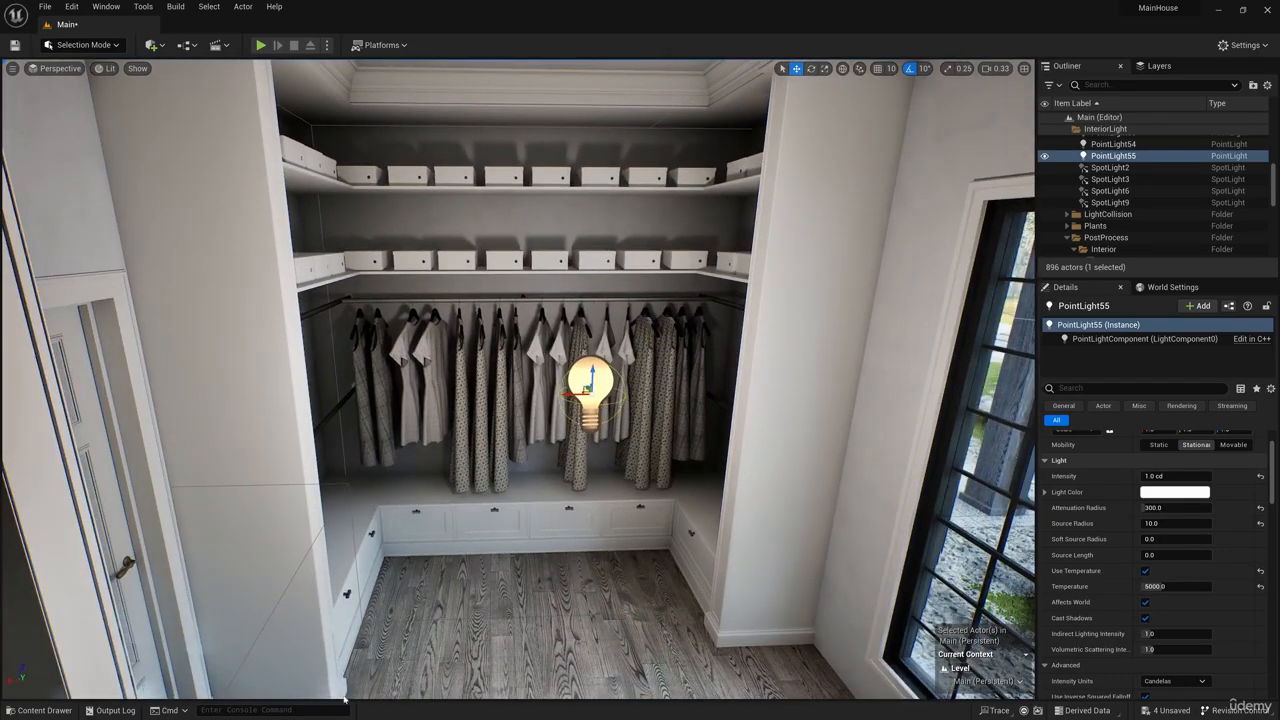
pyautogui.click(1024, 68)
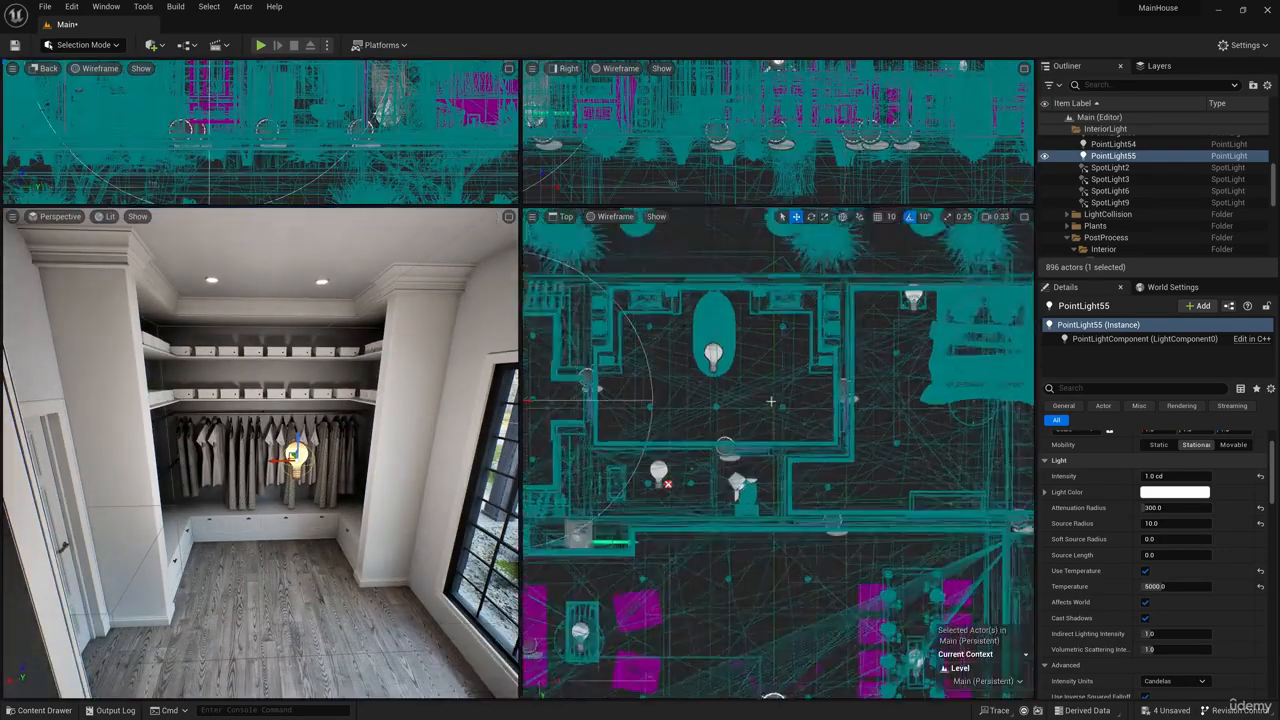
pyautogui.scroll(-8, 840, 151)
pyautogui.scroll(12, 752, 124)
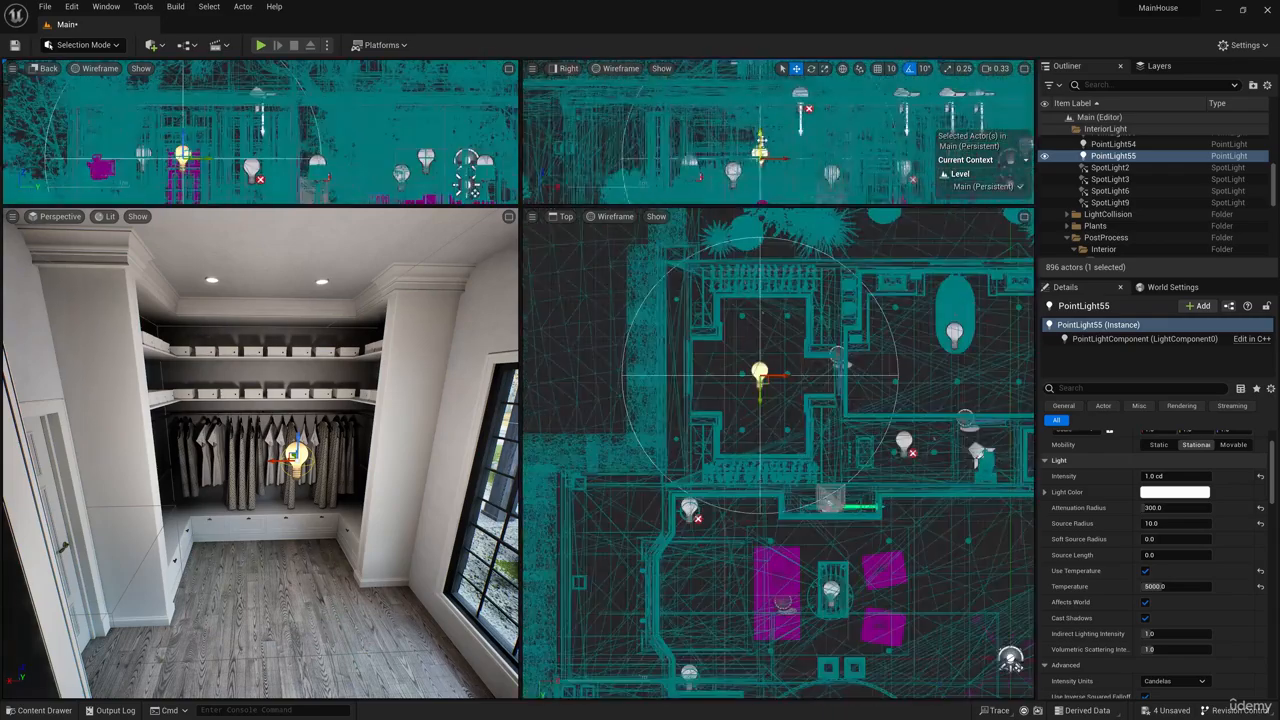
pyautogui.moveTo(297, 439); pyautogui.dragTo(300, 372)
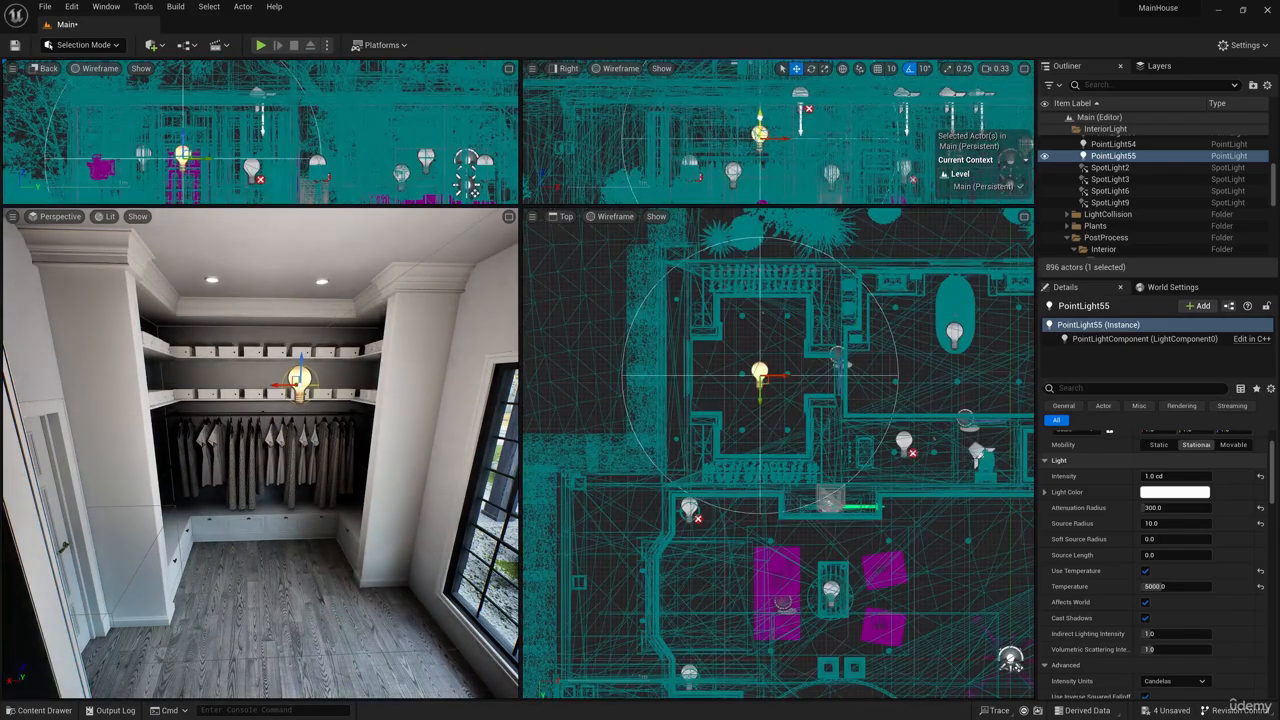
pyautogui.click(508, 217)
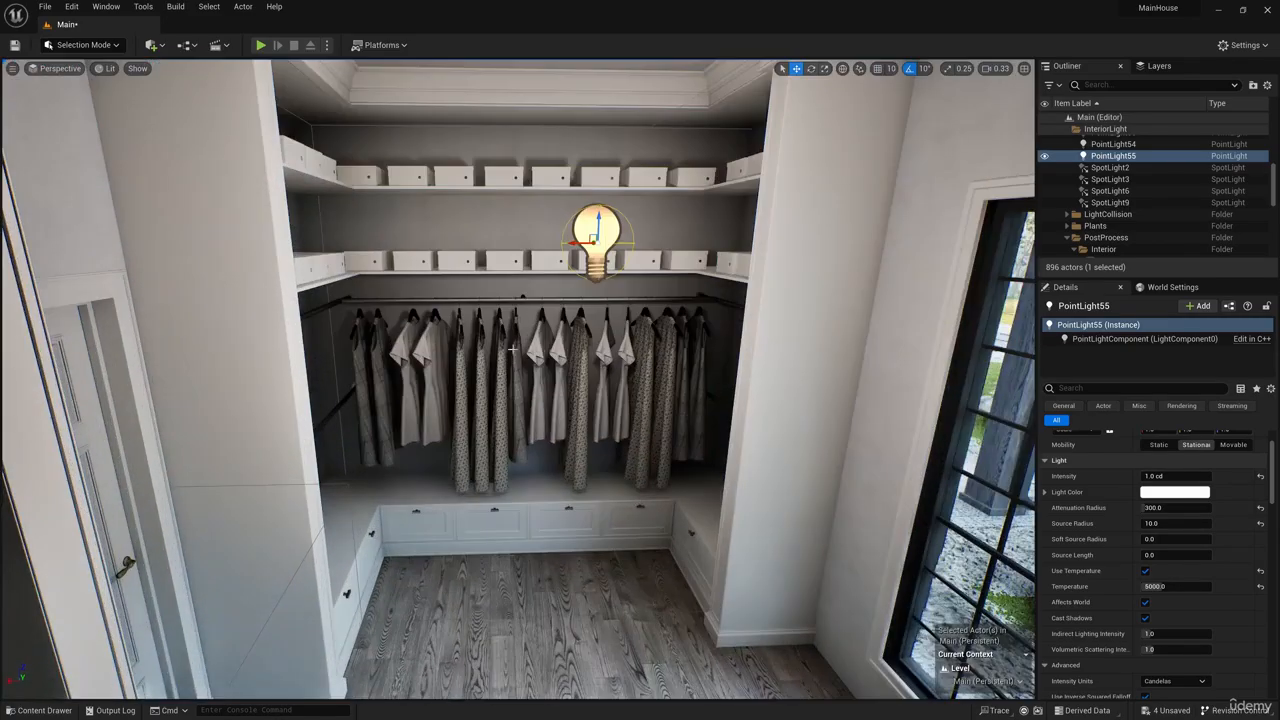
# Step: Turn off Cast Shadow for both lamps above the bathroom mirrors, BathLight2 and BathLight
pyautogui.press('d')
pyautogui.moveTo(508, 220); pyautogui.dragTo(350, 210, button='right')
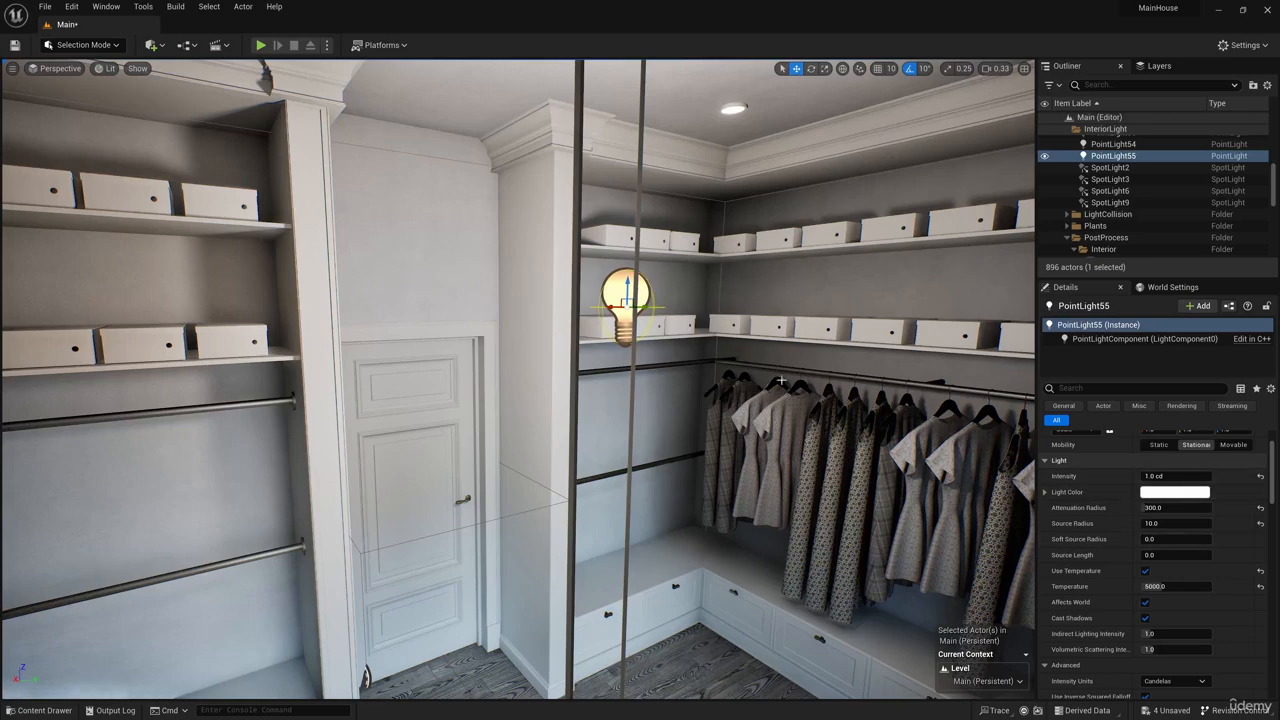
pyautogui.moveTo(781, 380); pyautogui.dragTo(1030, 380, button='right')
pyautogui.press('w')
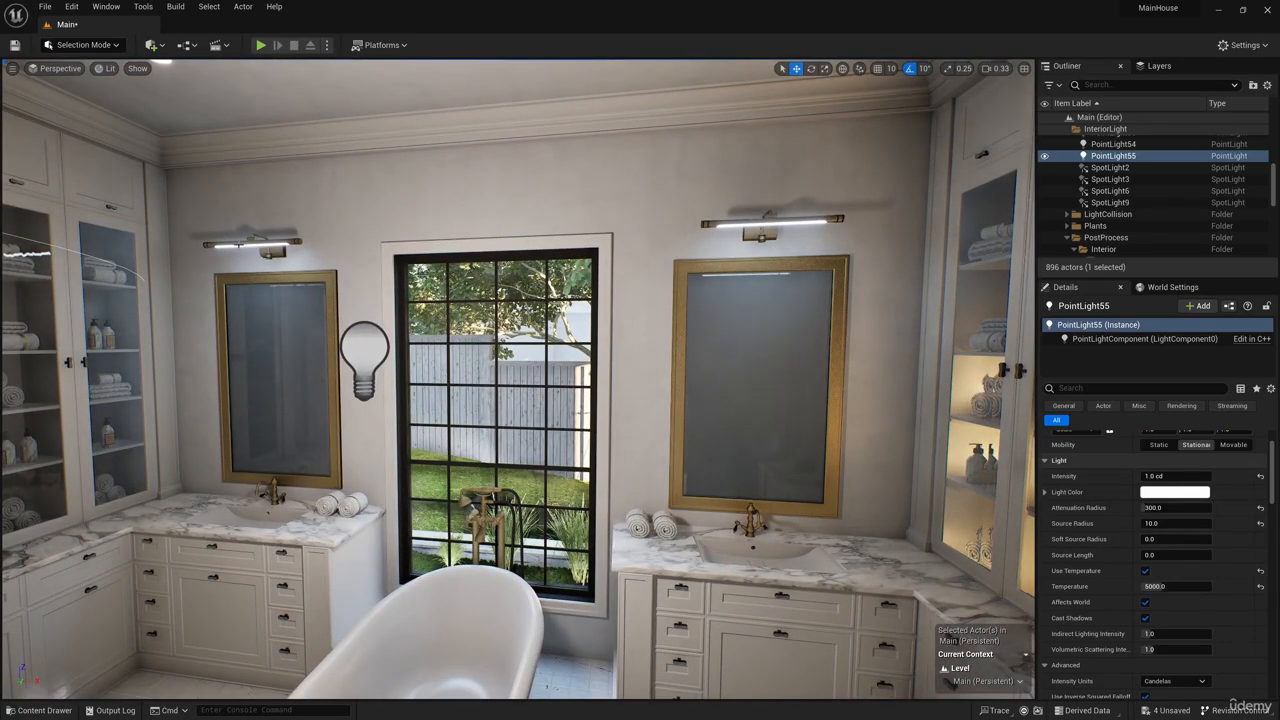
pyautogui.click(755, 226)
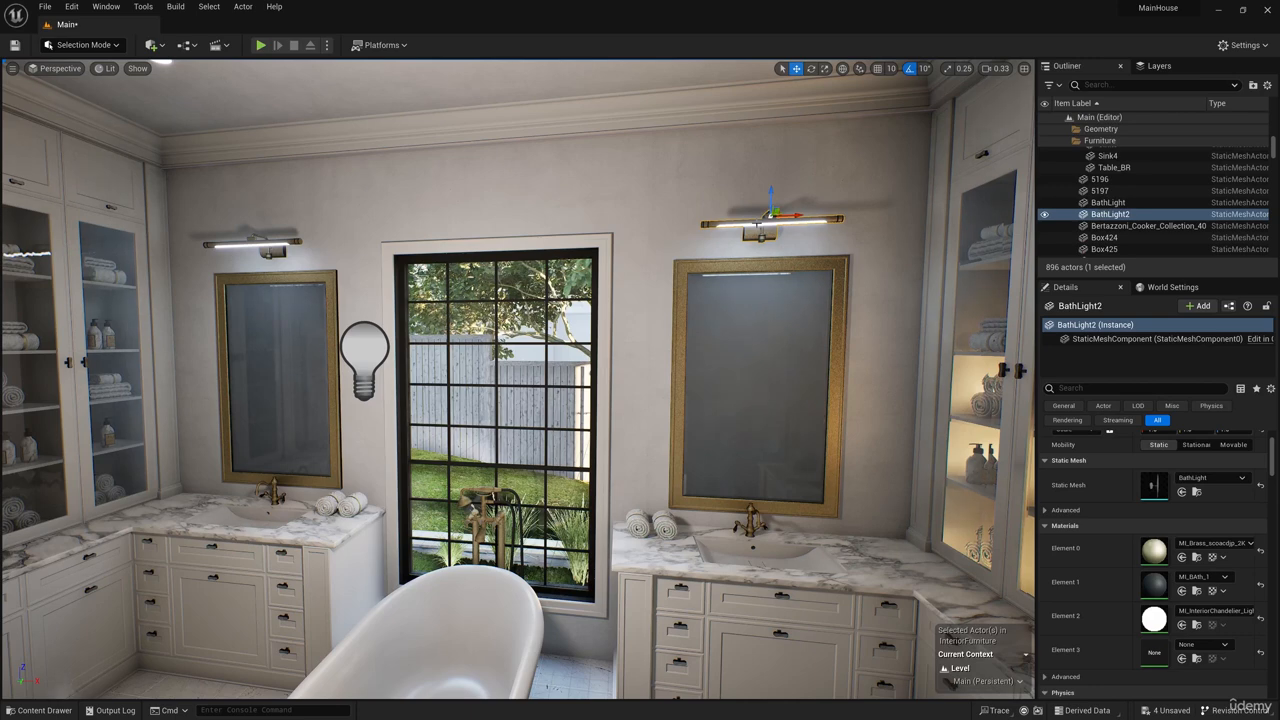
pyautogui.click(1181, 389)
pyautogui.write('cas')
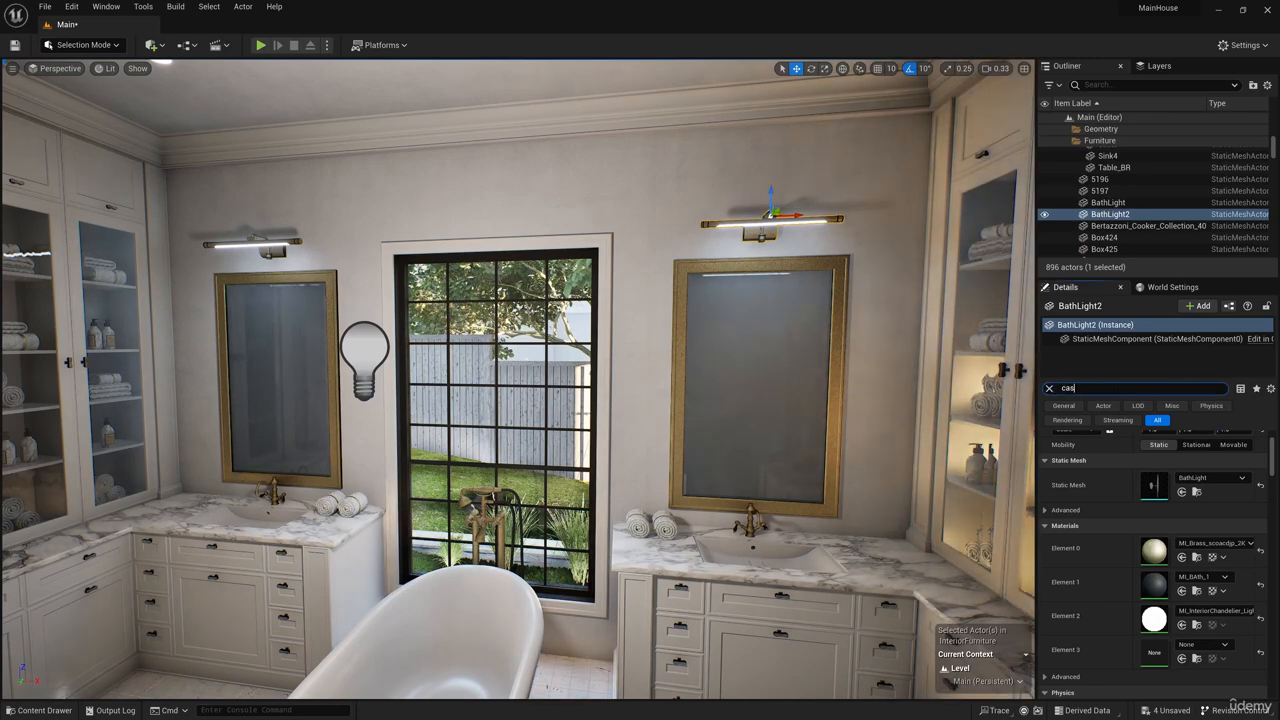
pyautogui.write('t')
pyautogui.click(1145, 454)
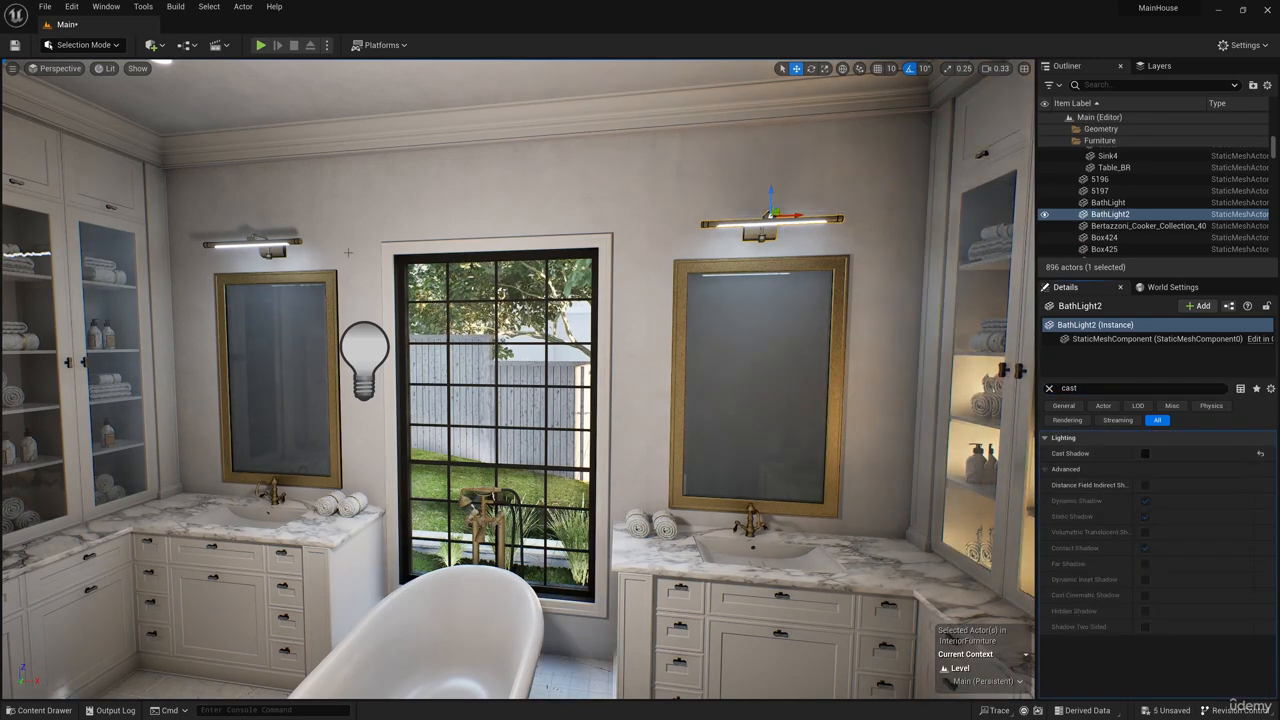
pyautogui.click(271, 244)
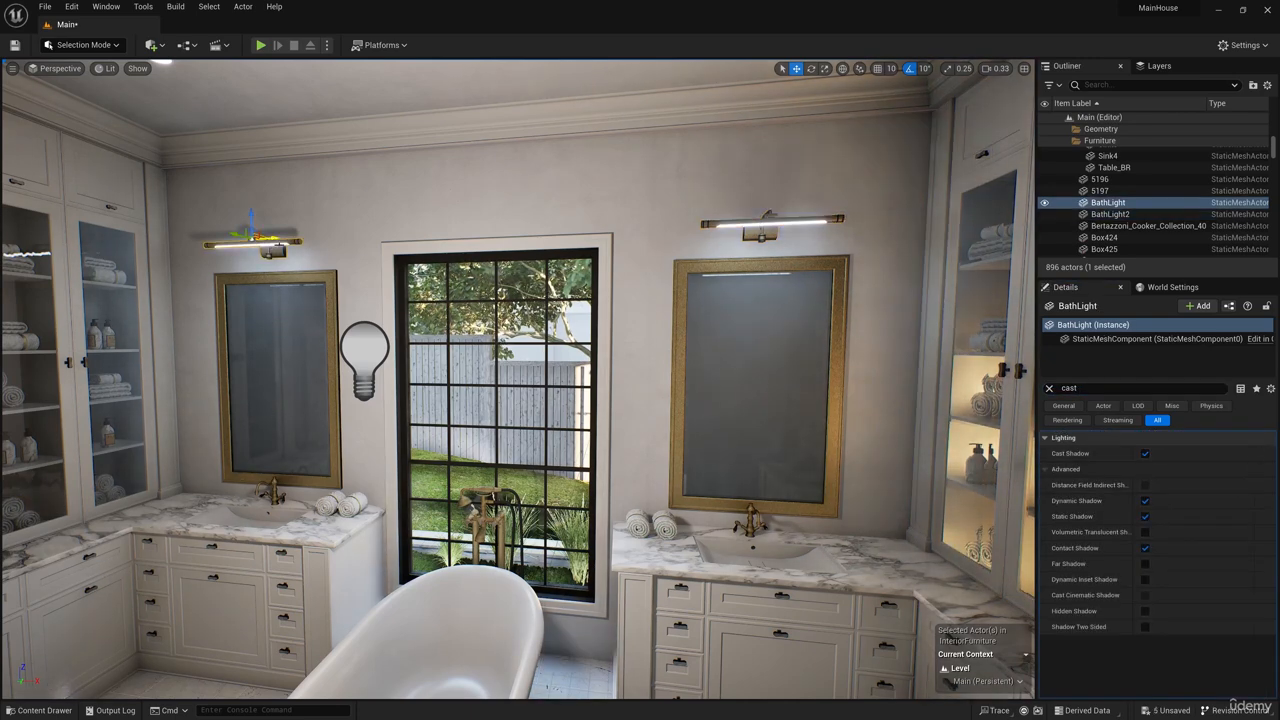
pyautogui.click(1145, 455)
# Step: Hide SunSky's DirectionalLight and show it again to compare the lighting around the glazed entry wall
pyautogui.moveTo(760, 400); pyautogui.dragTo(420, 318, button='right')
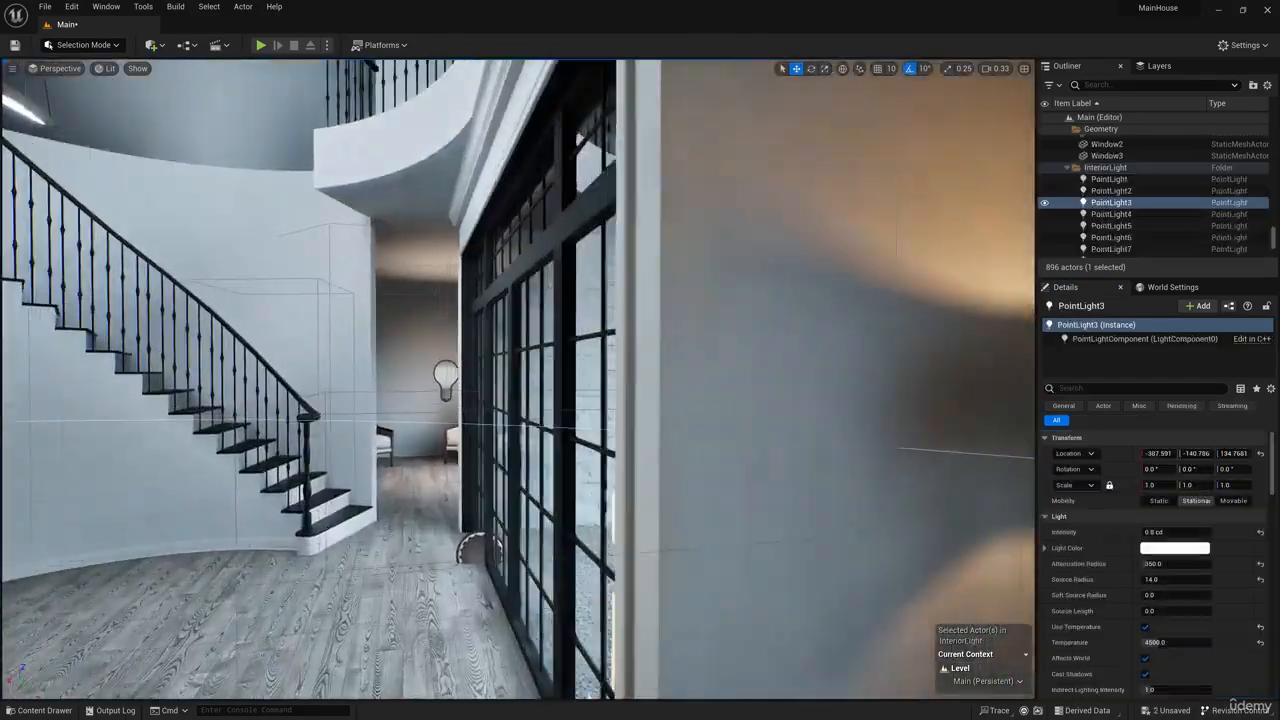
pyautogui.moveTo(520, 380); pyautogui.dragTo(380, 318, button='right')
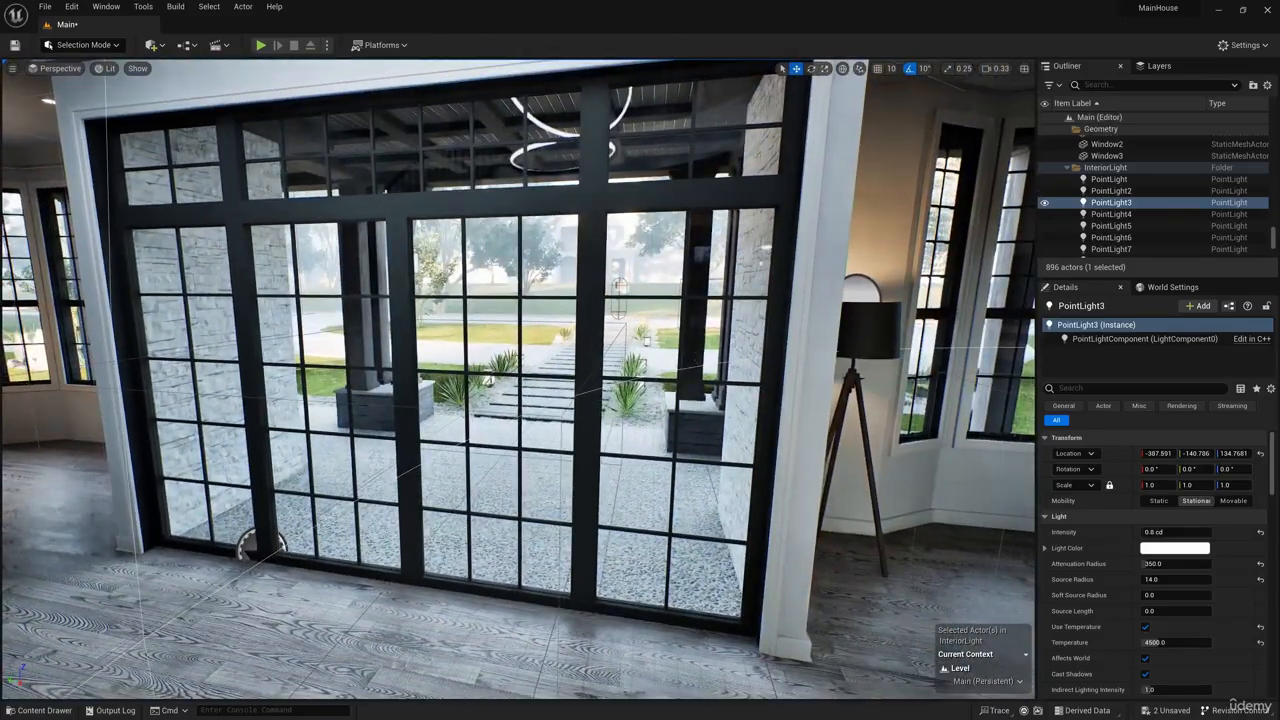
pyautogui.scroll(4, 1115, 177)
pyautogui.scroll(-1, 1092, 352)
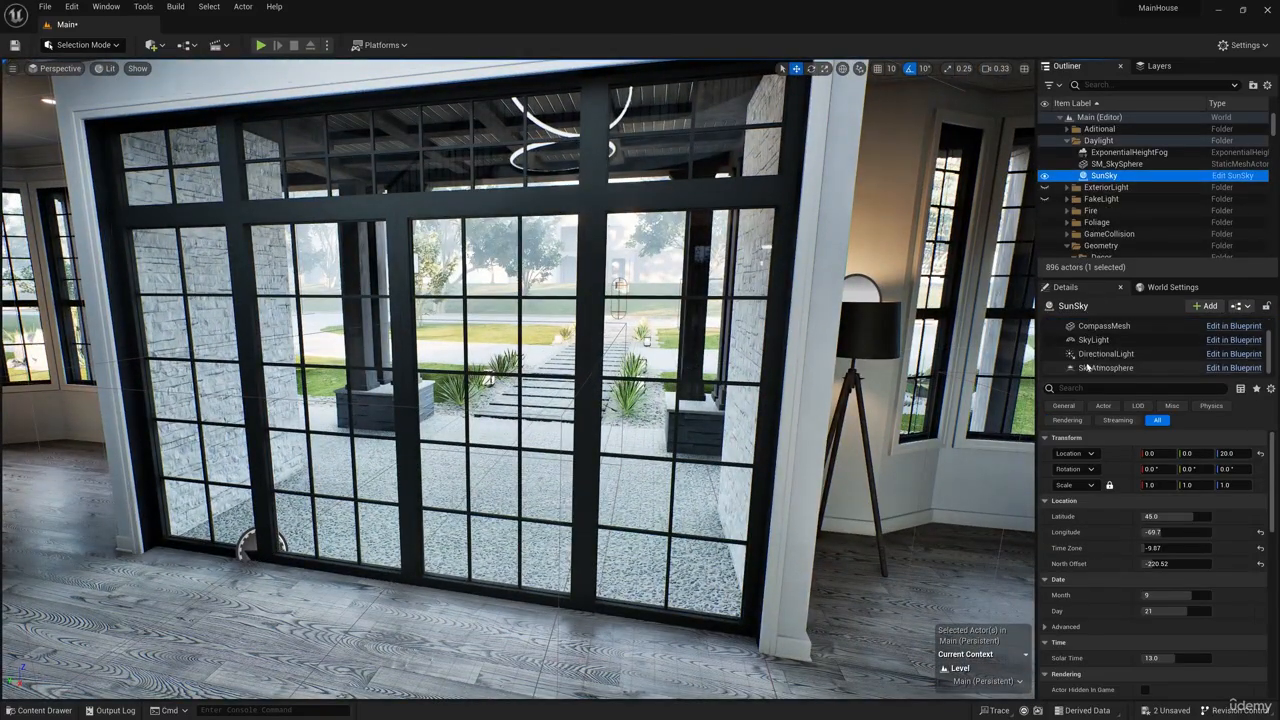
pyautogui.click(1092, 354)
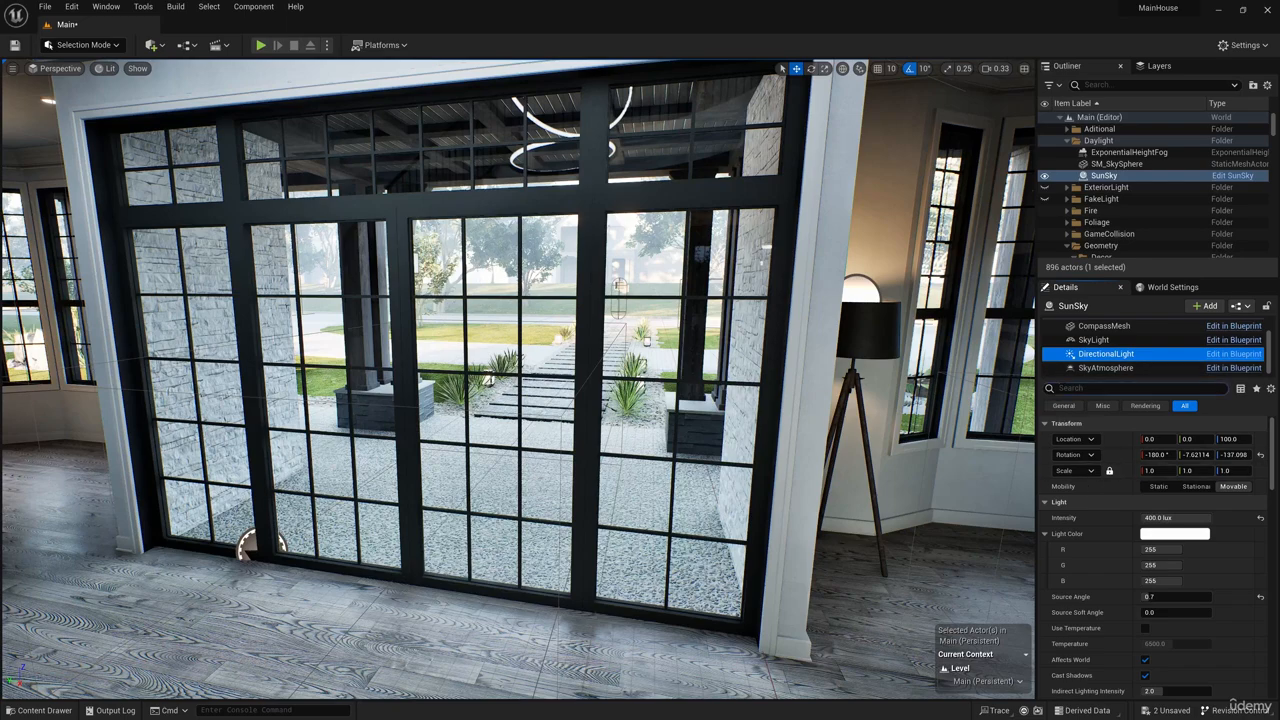
pyautogui.click(1140, 388)
pyautogui.write('vis')
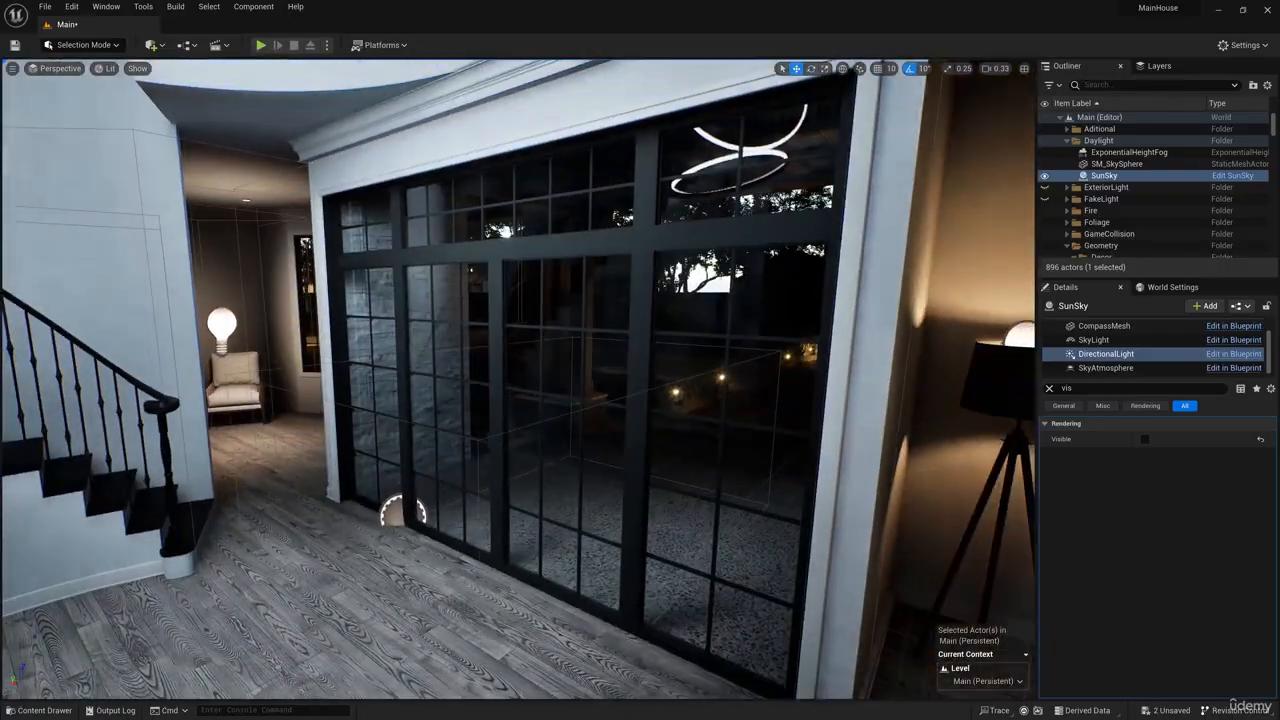
pyautogui.click(1144, 439)
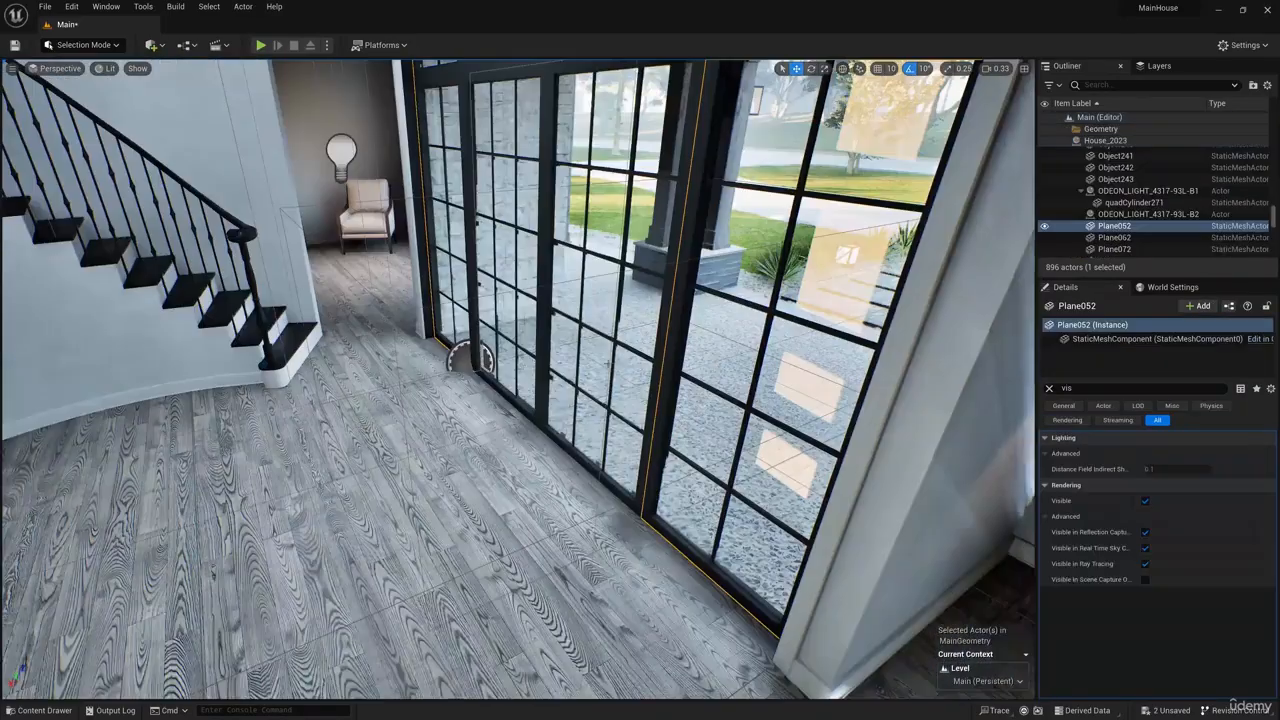
# Step: Assign the glazed entry wall Plane052 to lighting channel 2 instead of channel 0
pyautogui.click(1049, 388)
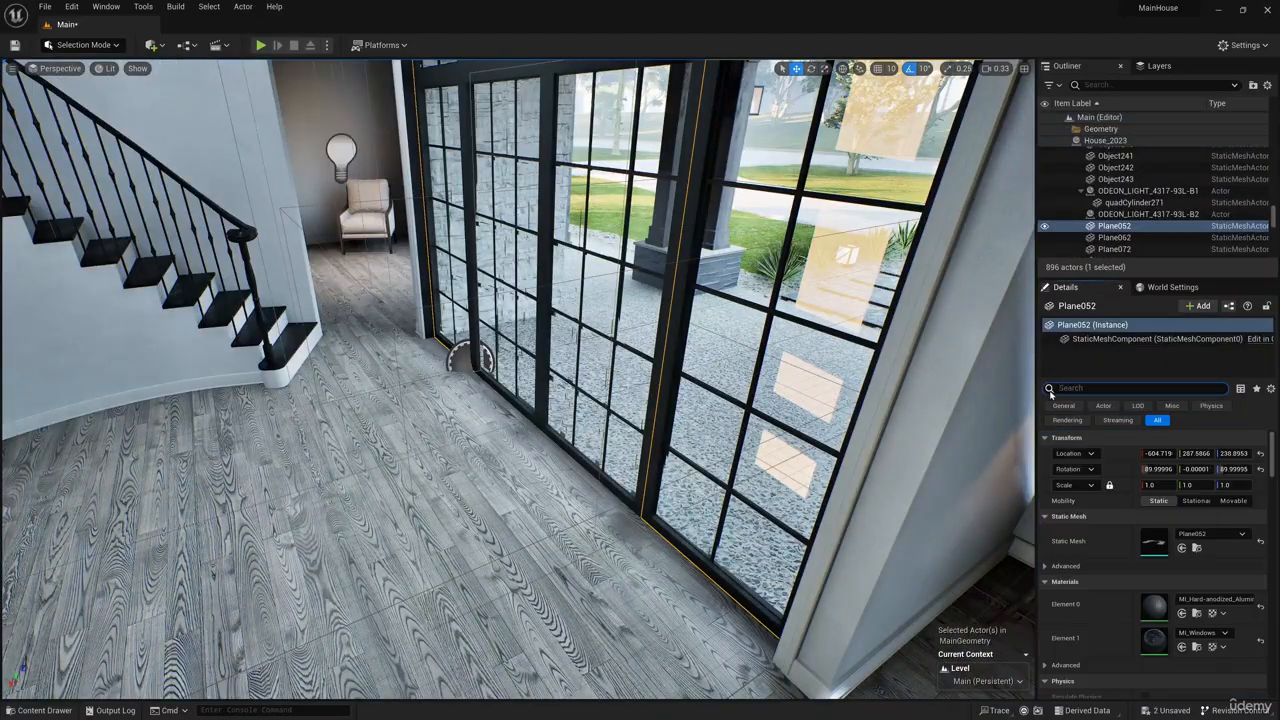
pyautogui.moveTo(1273, 454); pyautogui.dragTo(1262, 567)
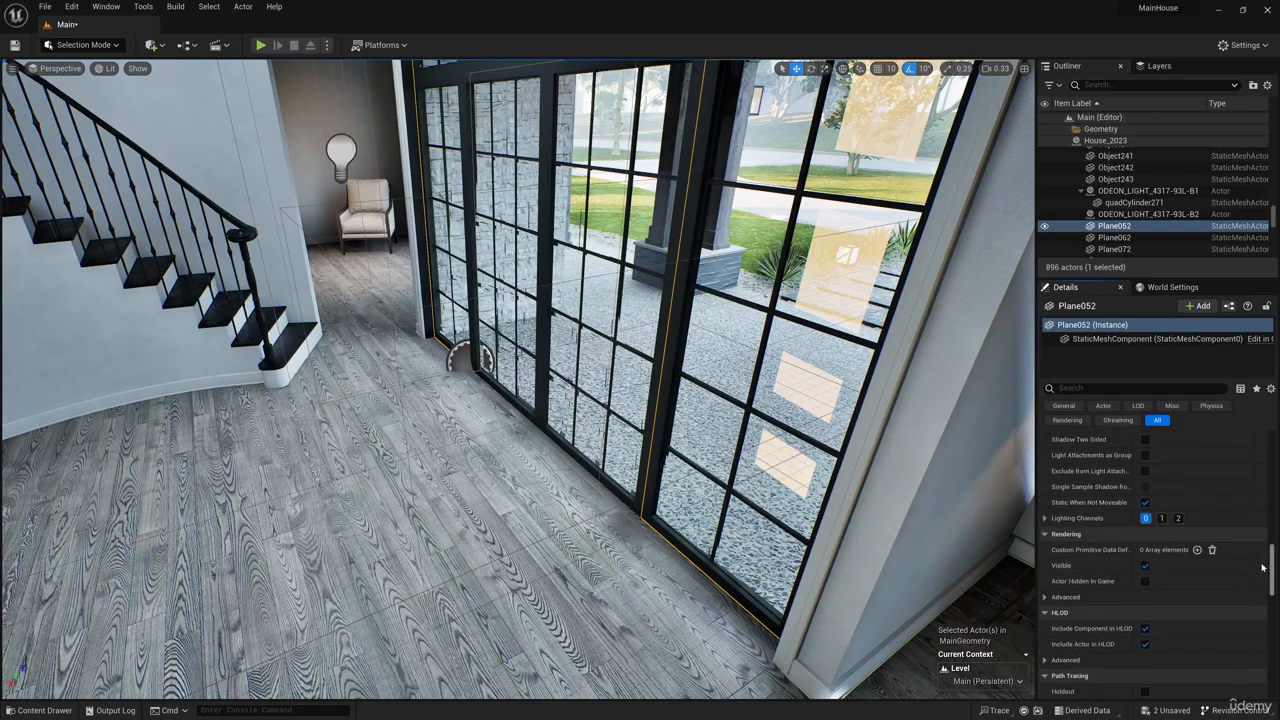
pyautogui.click(1145, 518)
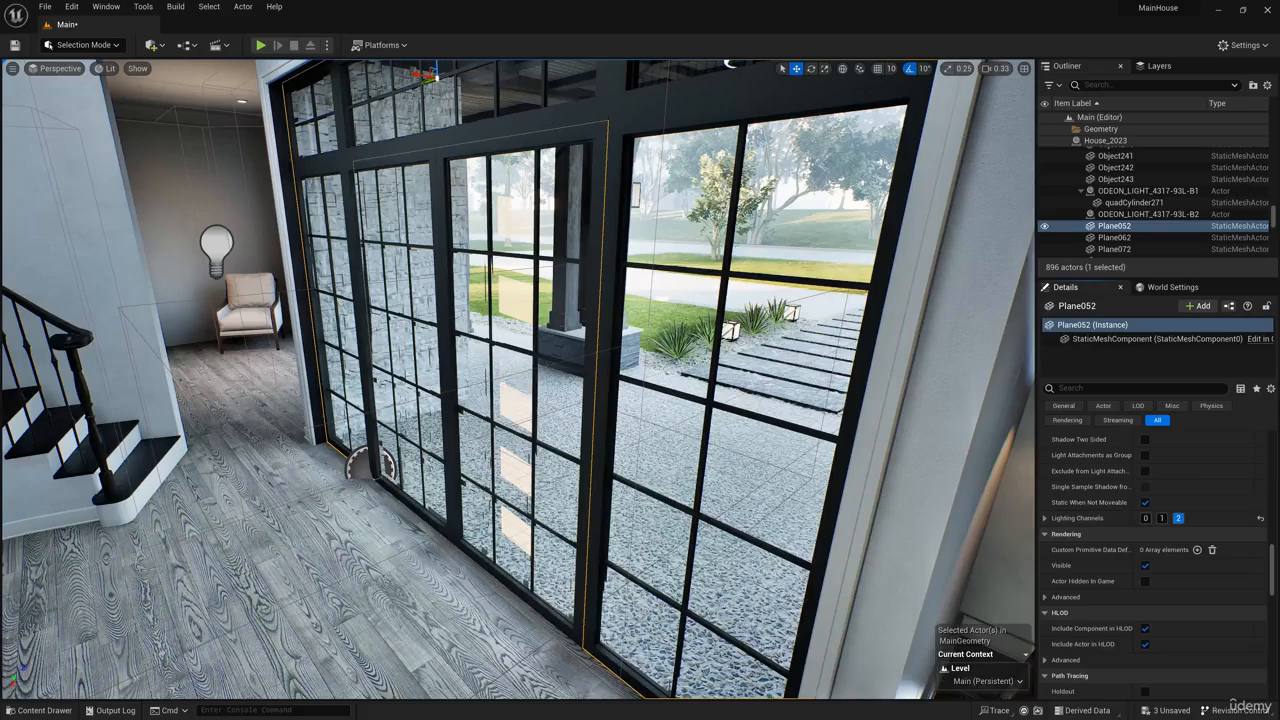
pyautogui.moveTo(518, 380); pyautogui.dragTo(550, 395, button='right')
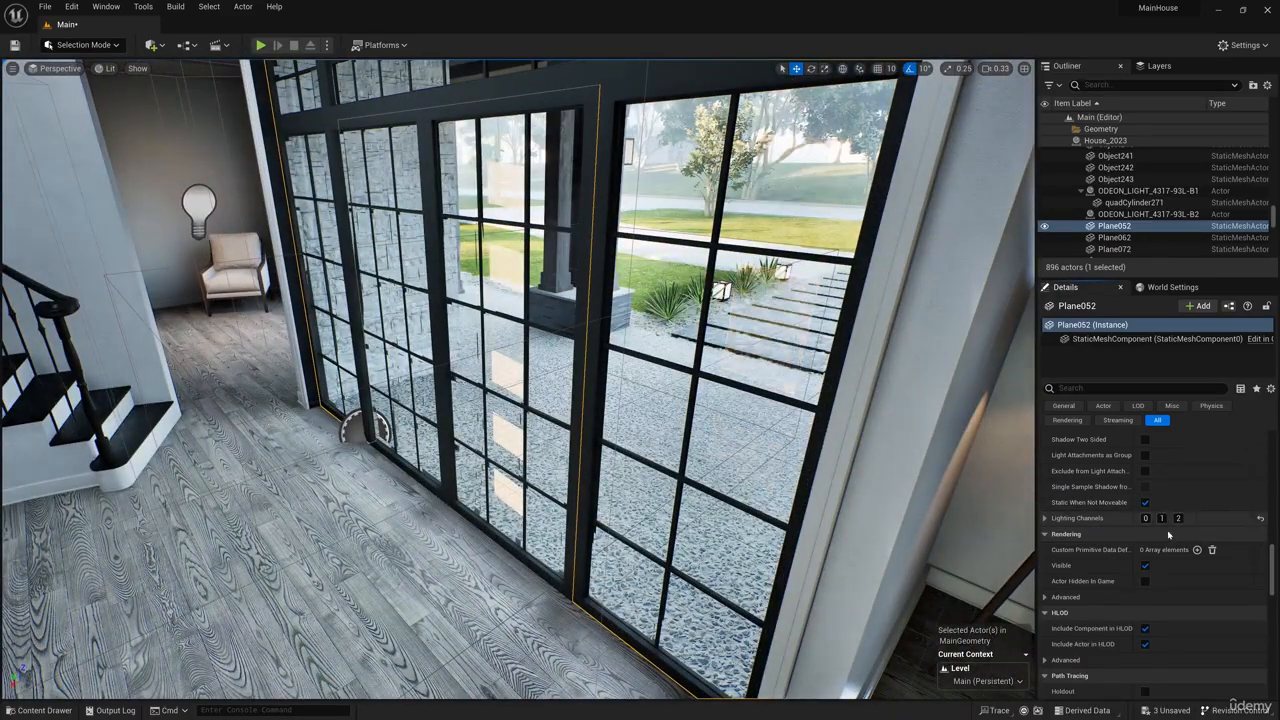
# Step: Assign the bay window BigWindow beside the floor lamp to lighting channel 2 instead of channel 0
pyautogui.moveTo(720, 290); pyautogui.dragTo(840, 310, button='right')
pyautogui.moveTo(608, 323); pyautogui.dragTo(660, 320, button='right')
pyautogui.click(608, 323)
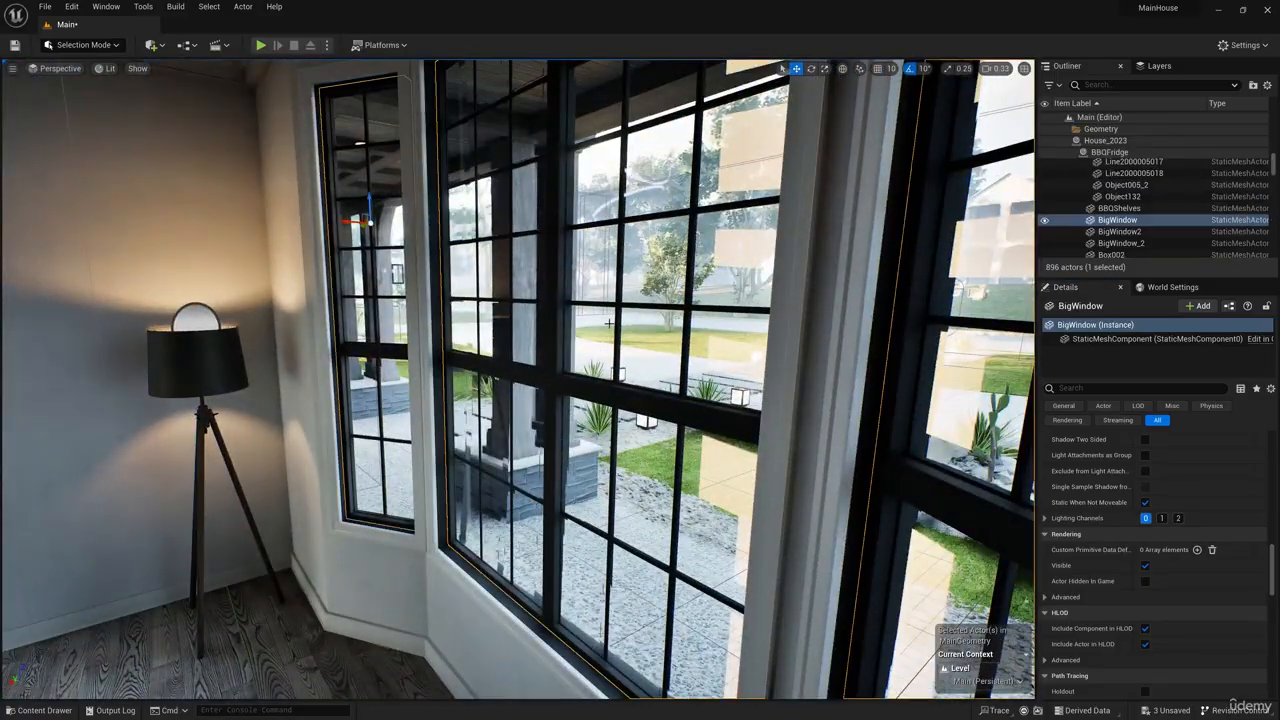
pyautogui.click(1178, 518)
pyautogui.click(1145, 518)
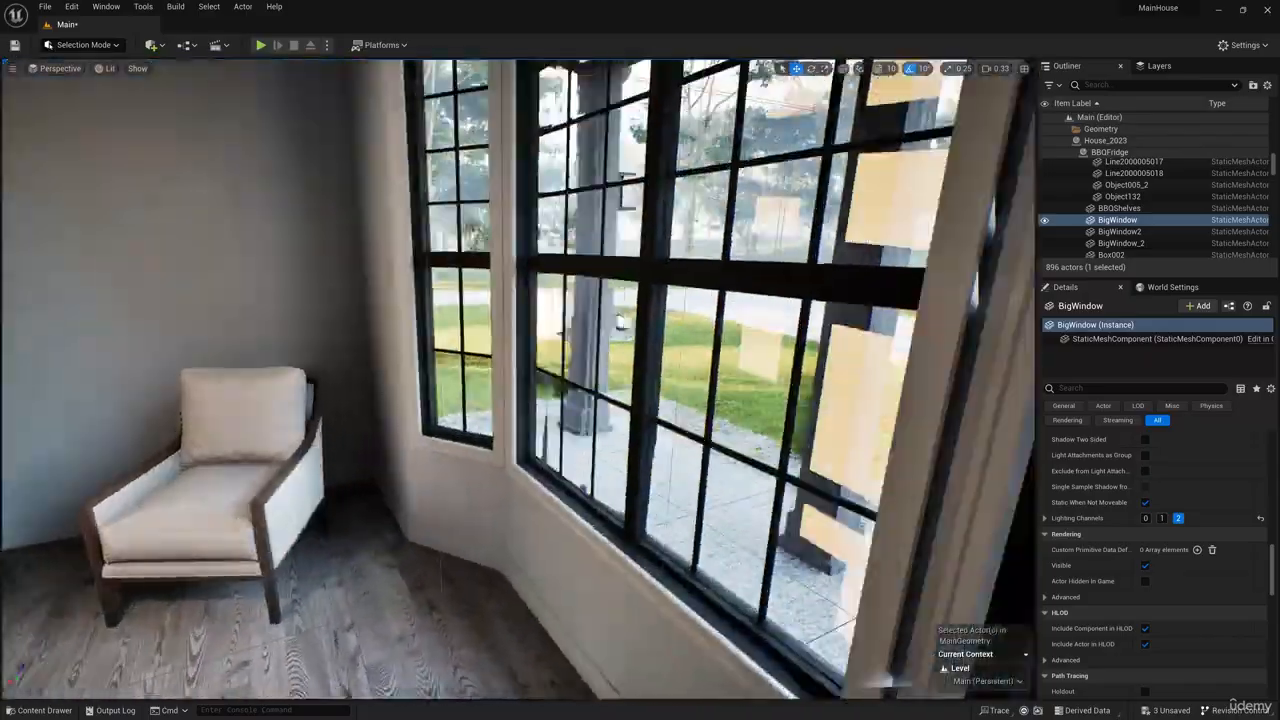
# Step: Switch the windows BigWindow2 and BigWindow_2 from lighting channel 0 to channel 2
pyautogui.moveTo(620, 322); pyautogui.dragTo(660, 363, button='right')
pyautogui.click(660, 363)
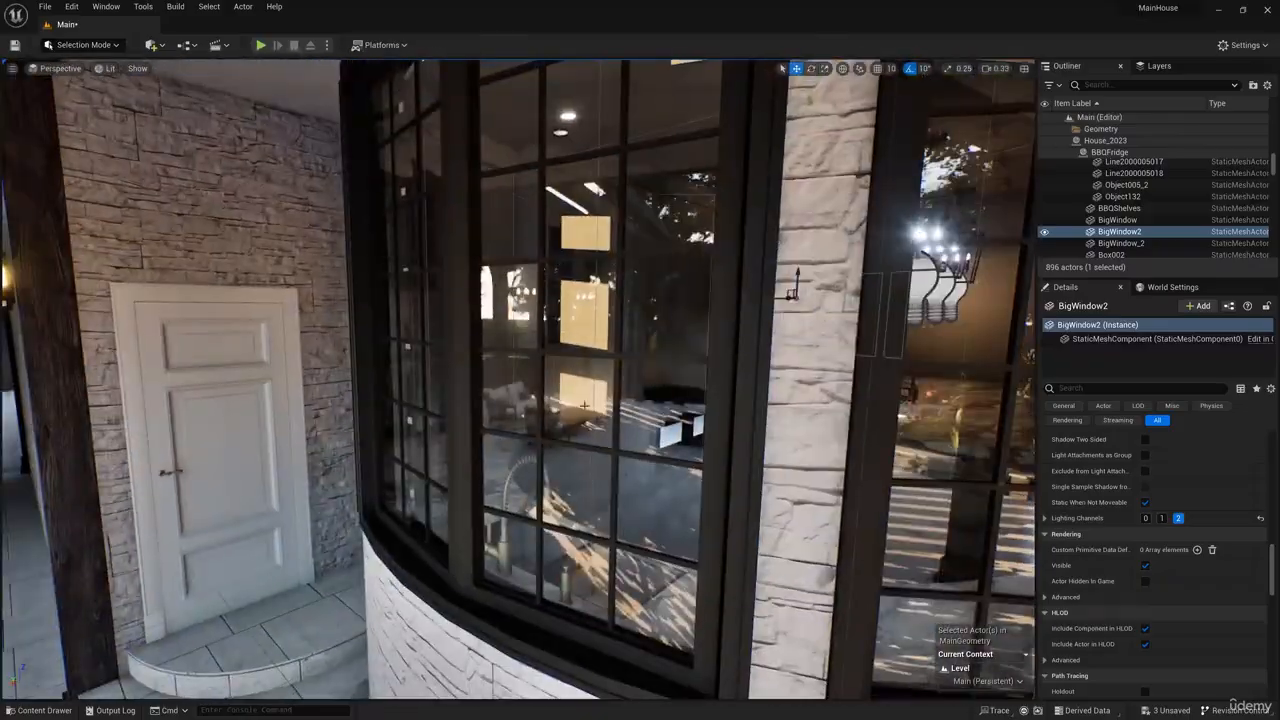
pyautogui.click(585, 405)
pyautogui.click(1178, 518)
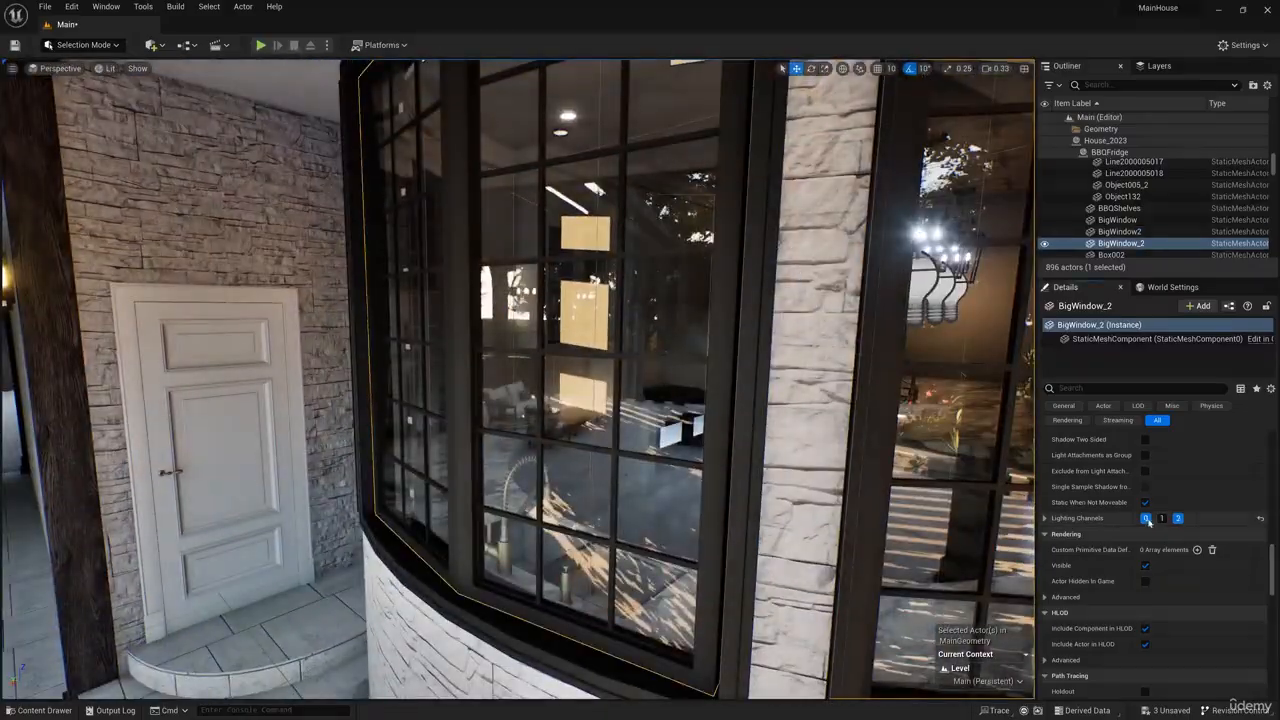
pyautogui.click(1146, 518)
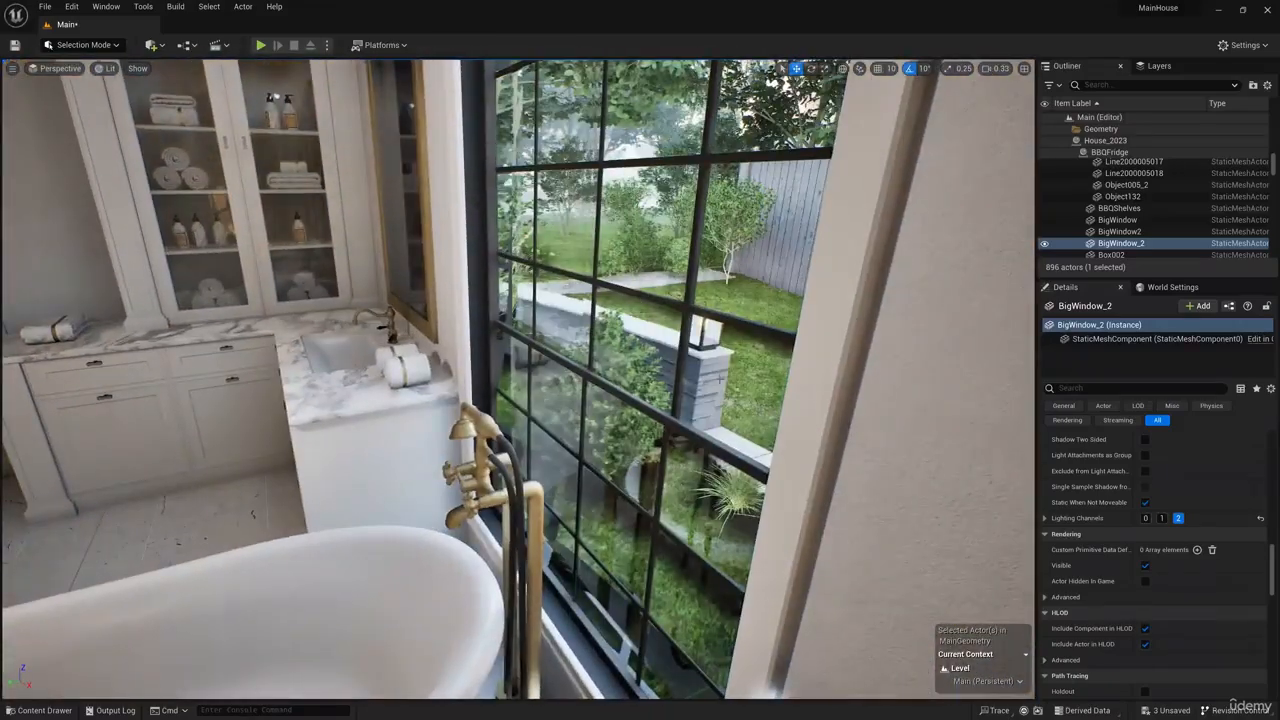
# Step: Take the remaining house windows, including Window_18 and Window_1, off lighting channel 0 and put them on channel 2
pyautogui.click(719, 378)
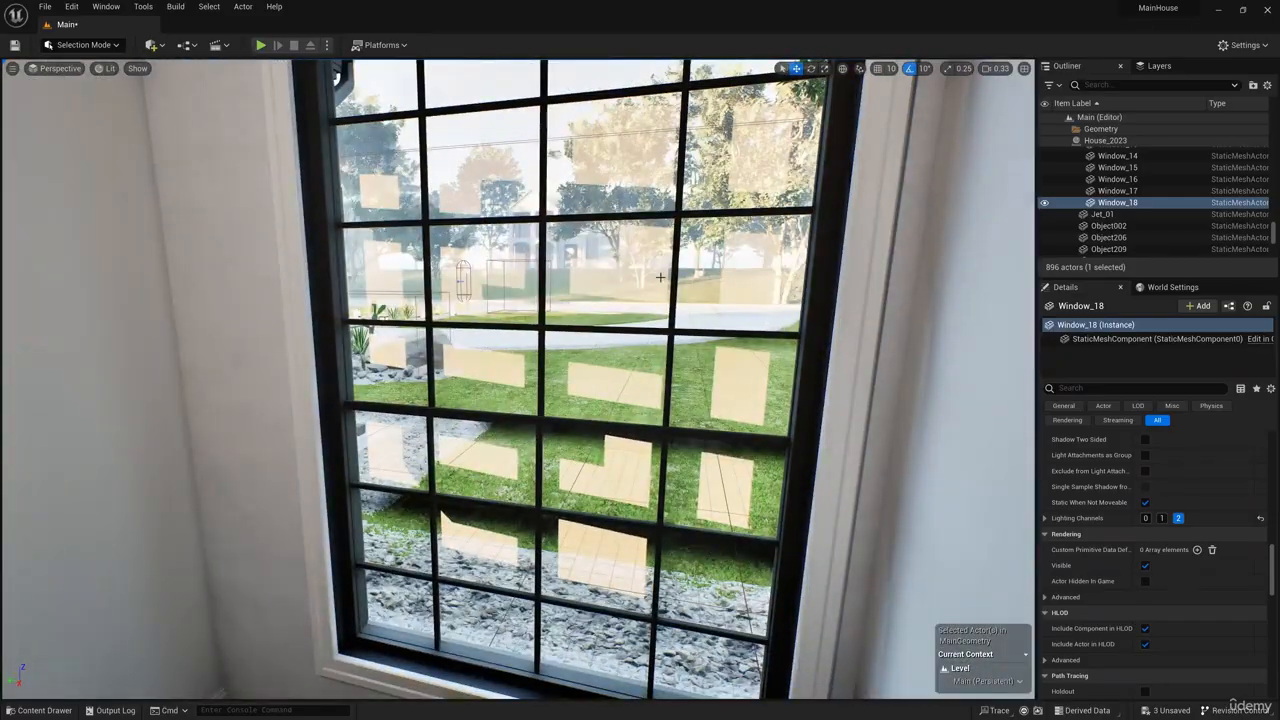
pyautogui.click(660, 277)
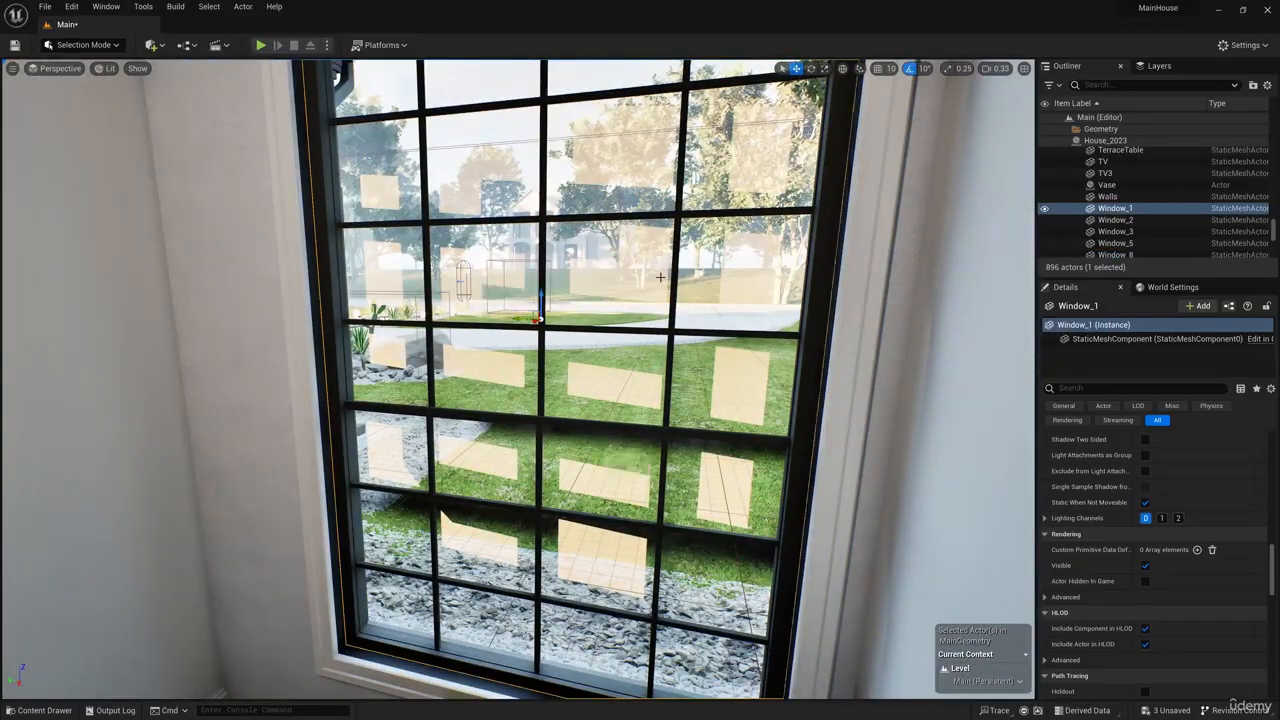
pyautogui.click(1145, 519)
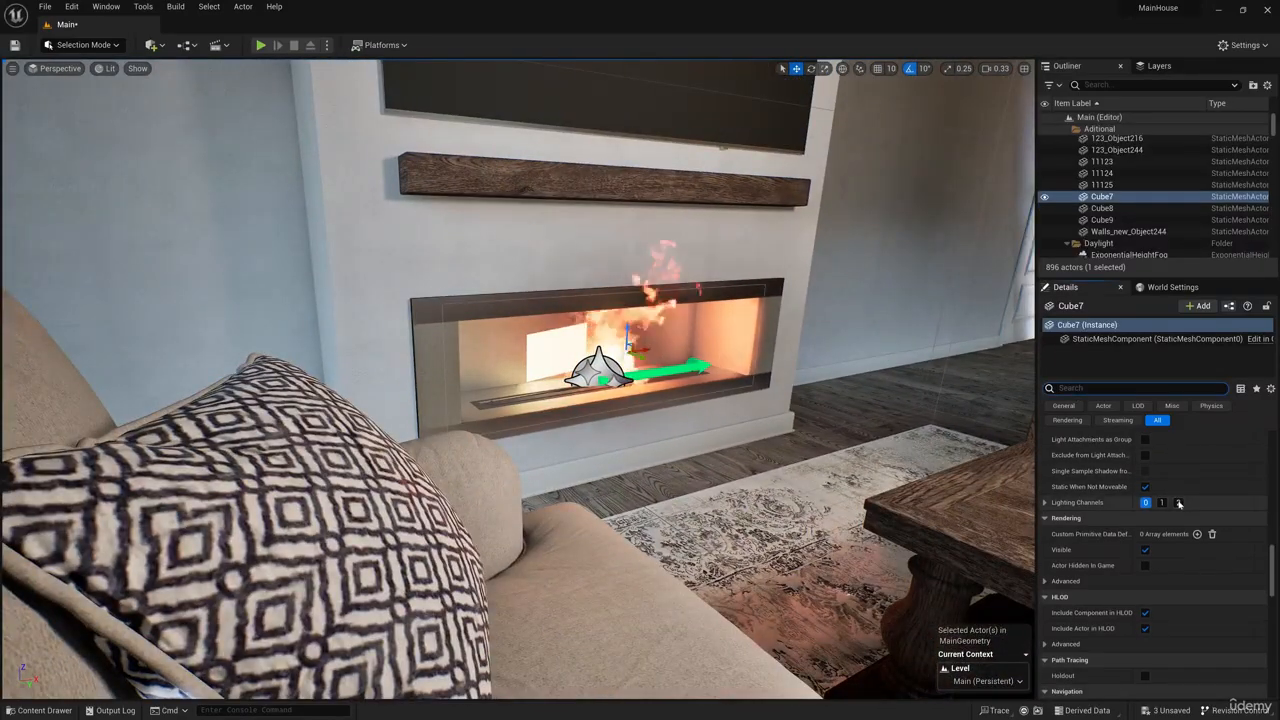
# Step: Duplicate the SunSky actor in the Daylight folder and hide the original
pyautogui.moveTo(776, 406); pyautogui.dragTo(1005, 460, button='right')
pyautogui.press('w')
pyautogui.press('s')
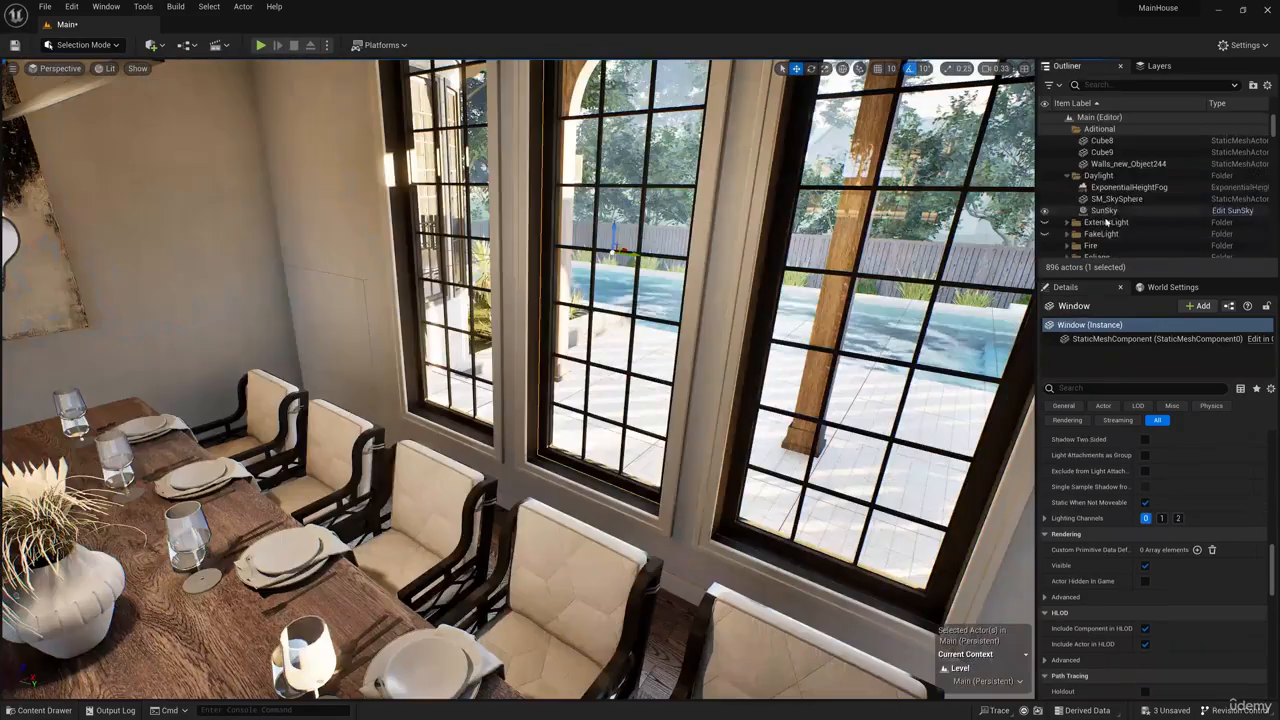
pyautogui.rightClick(1109, 213)
pyautogui.moveTo(1138, 374)
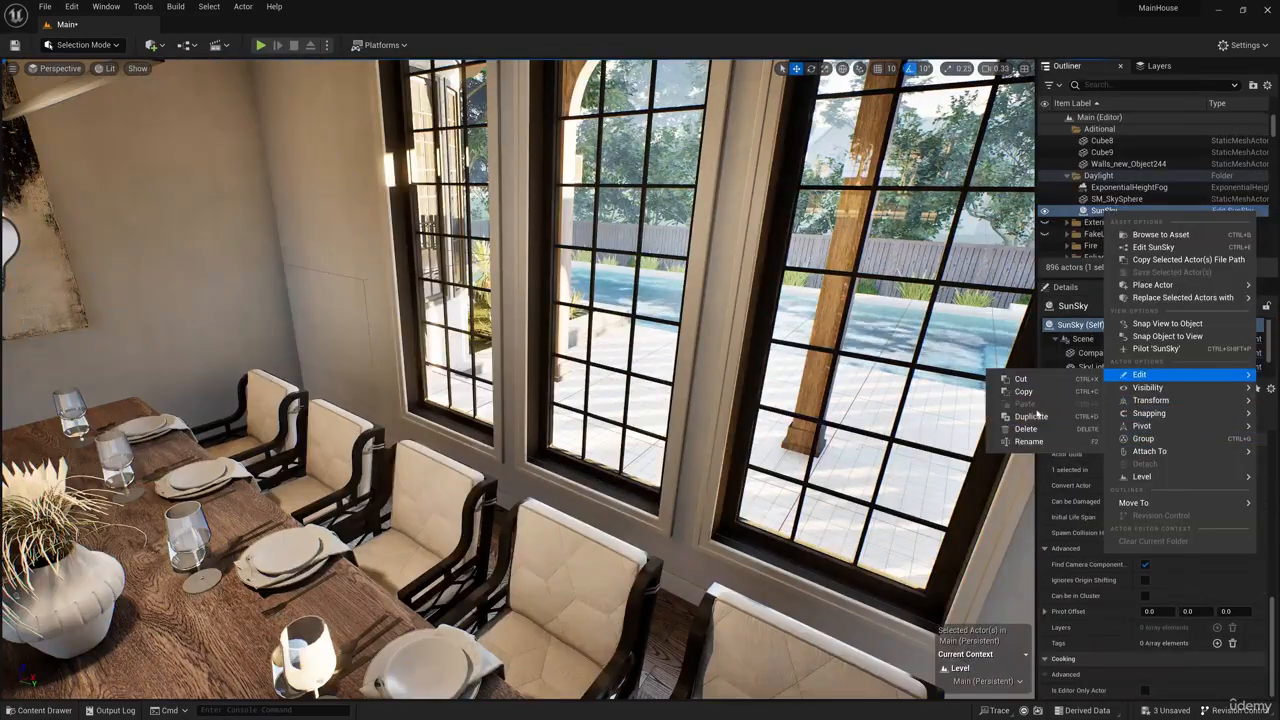
pyautogui.click(1038, 416)
pyautogui.click(1107, 222)
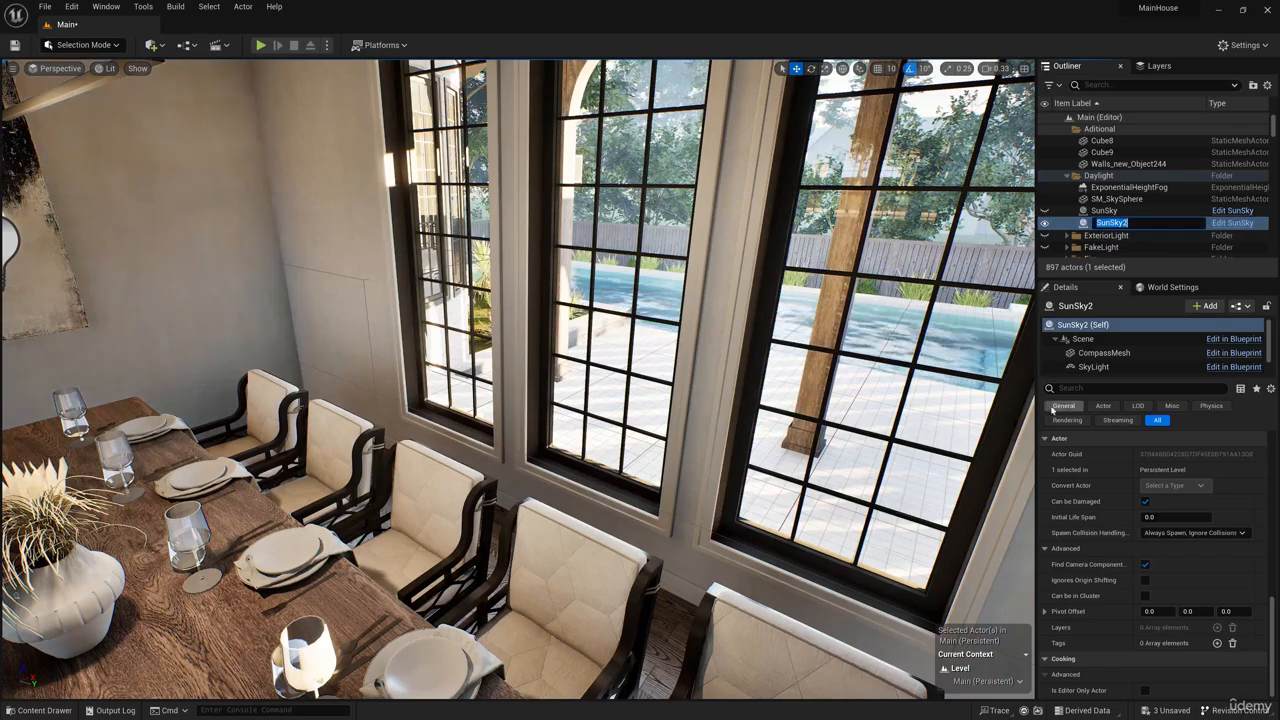
# Step: Set the duplicated SunSky2's Time Zone to about -8.44 and its North Offset to about -223.81
pyautogui.scroll(3, 1141, 541)
pyautogui.moveTo(1271, 594); pyautogui.dragTo(1270, 435)
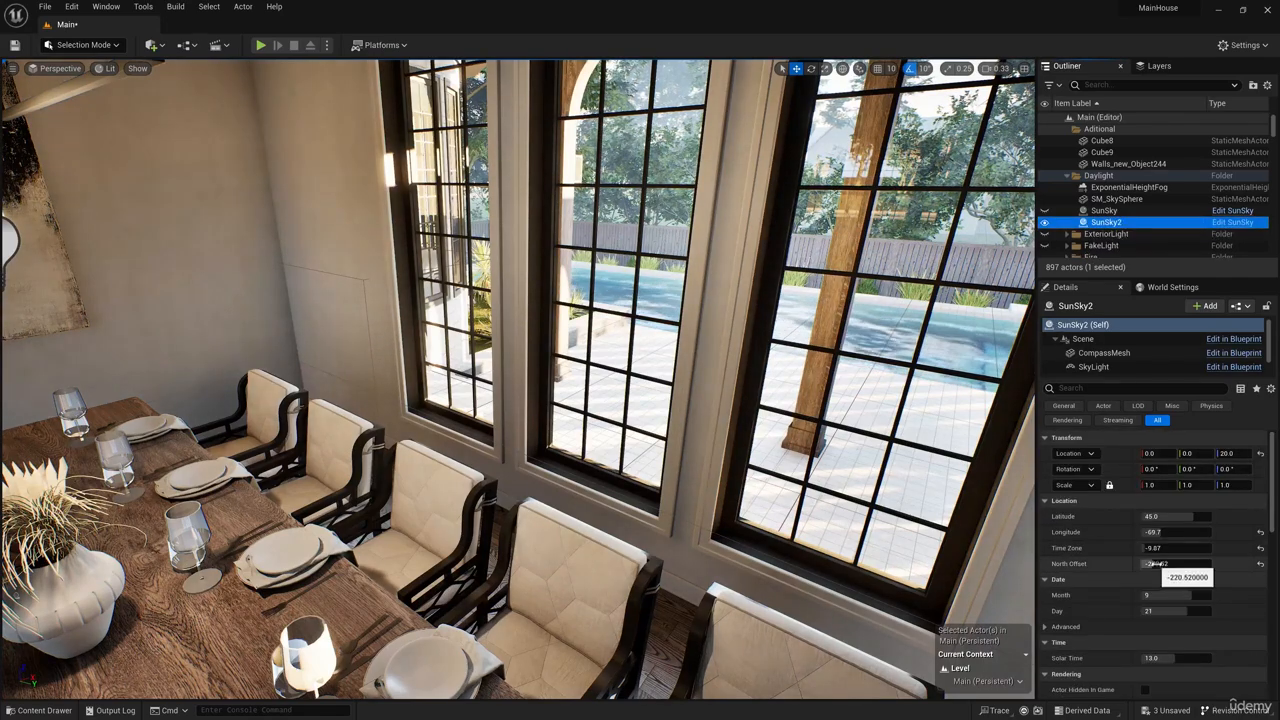
pyautogui.moveTo(1155, 564)
pyautogui.mouseDown()
pyautogui.moveTo(1168, 564)
pyautogui.moveTo(1152, 564)
pyautogui.mouseUp()
pyautogui.moveTo(760, 400); pyautogui.dragTo(700, 460, button='right')
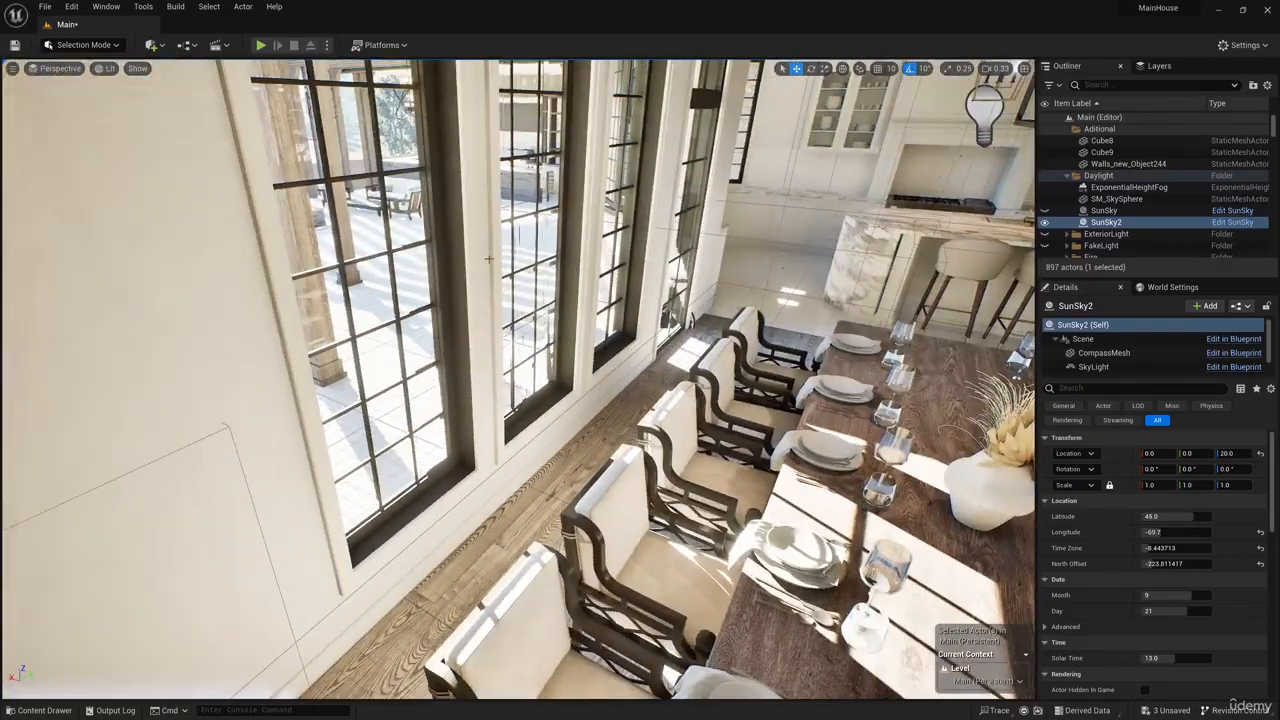
# Step: Try Window3 on lighting channel 2 instead of channel 0, and reset its lighting channels to default
pyautogui.click(407, 285)
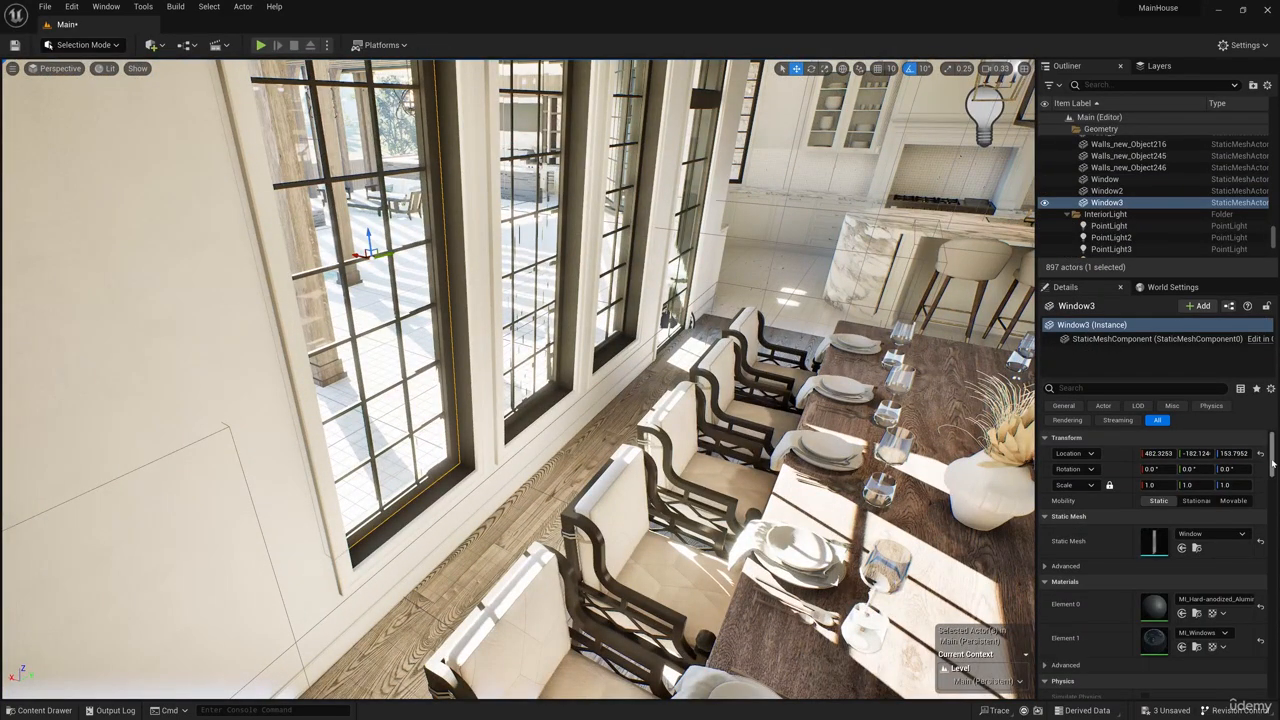
pyautogui.moveTo(1272, 463); pyautogui.dragTo(1198, 567)
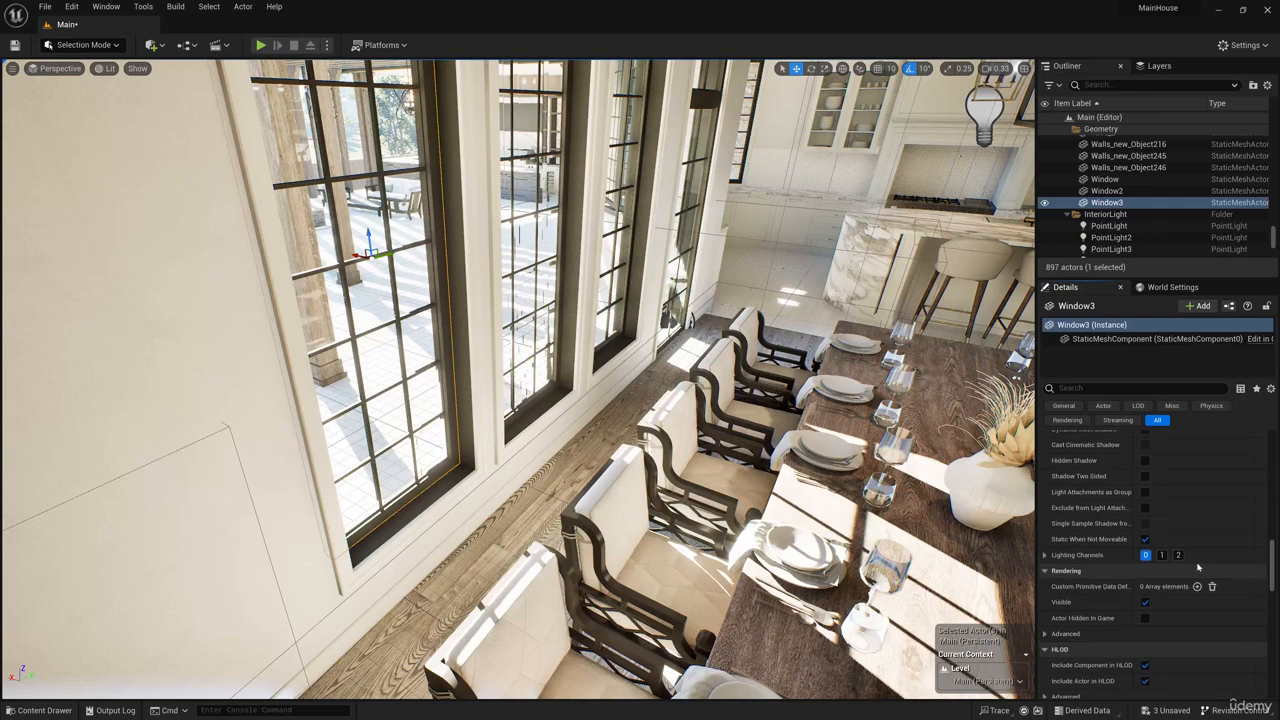
pyautogui.click(1147, 556)
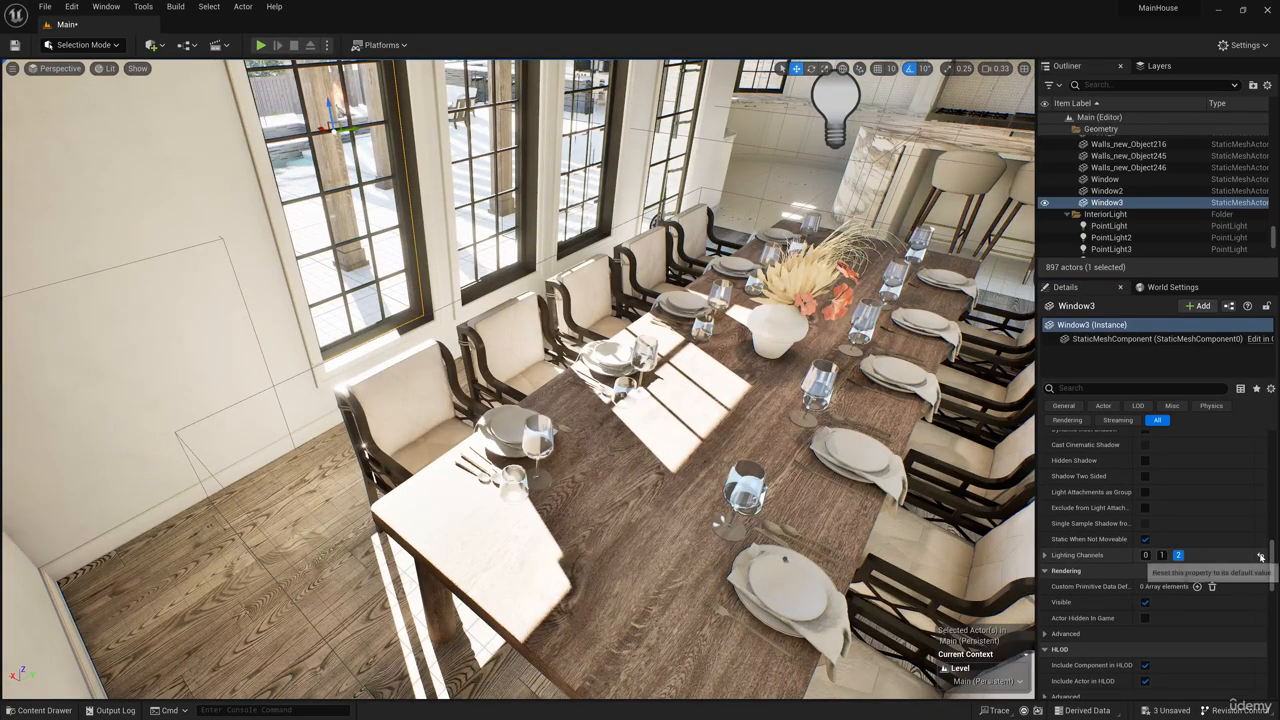
pyautogui.click(1260, 555)
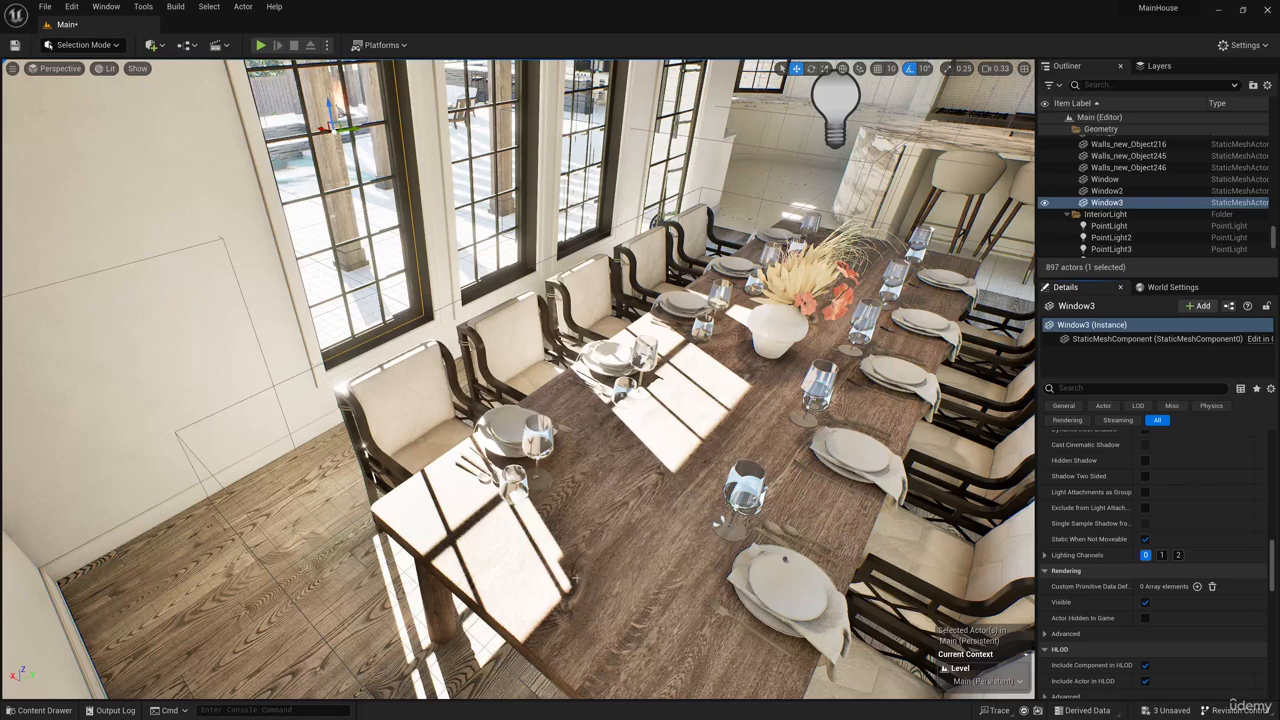
# Step: Open the Window2 mesh of the dining room for triangle editing in Modeling mode
pyautogui.click(592, 210)
pyautogui.press('f')
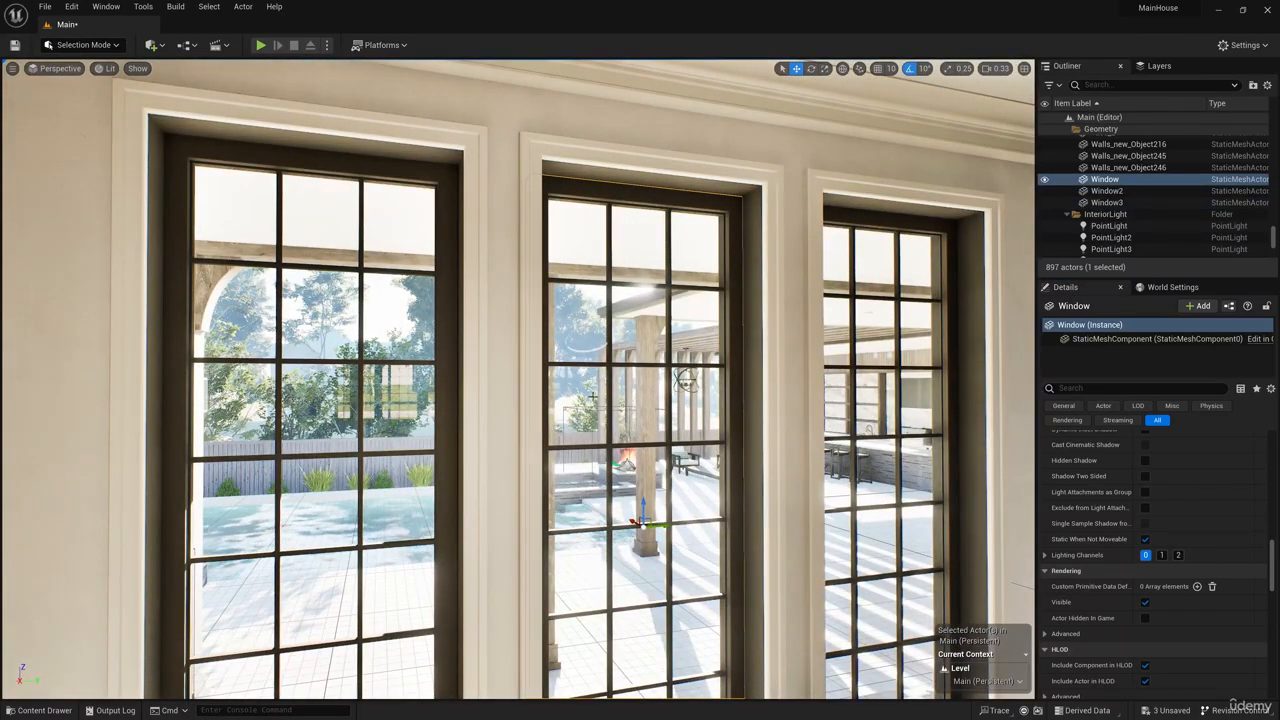
pyautogui.moveTo(585, 333); pyautogui.dragTo(650, 287, button='right')
pyautogui.click(650, 287)
pyautogui.click(85, 45)
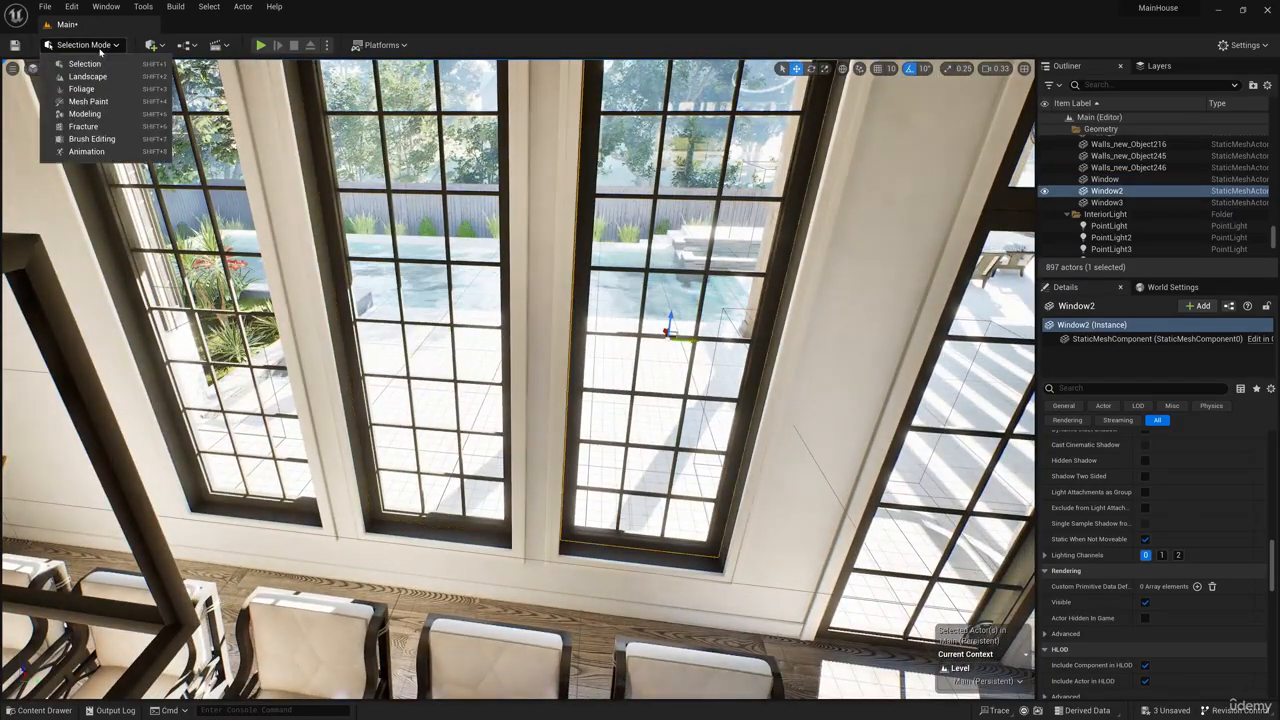
pyautogui.click(85, 115)
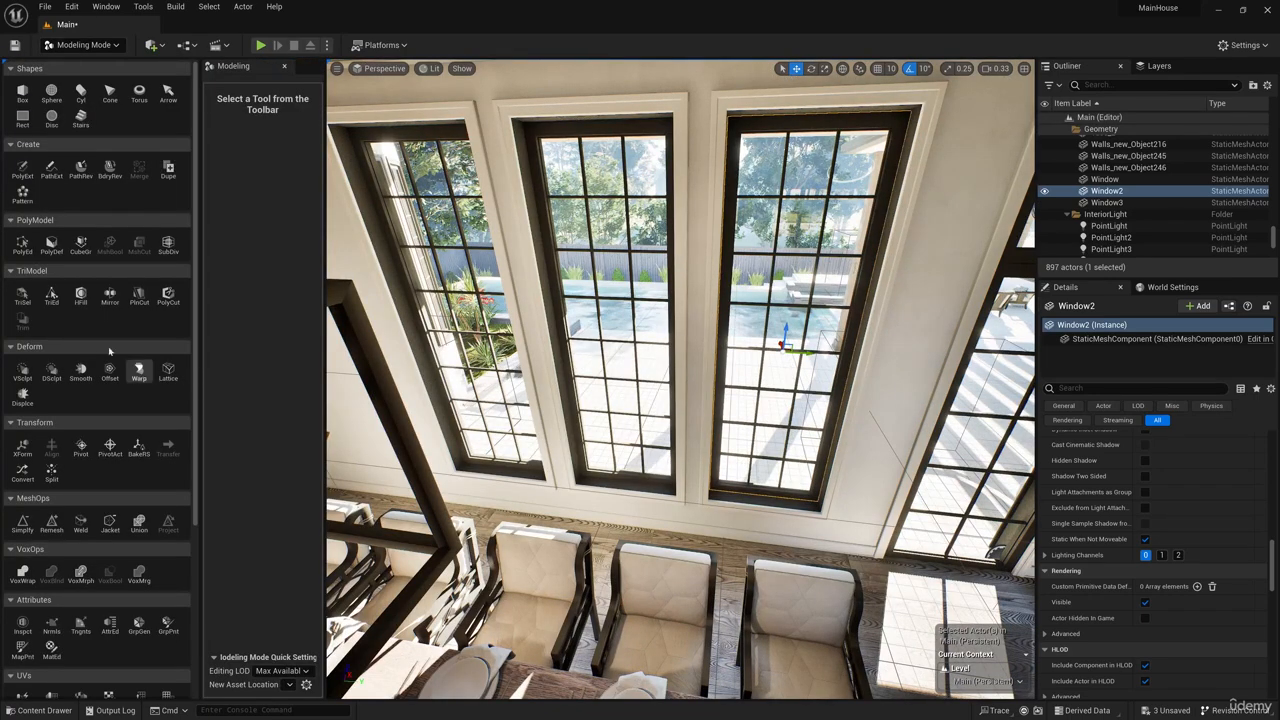
pyautogui.click(51, 296)
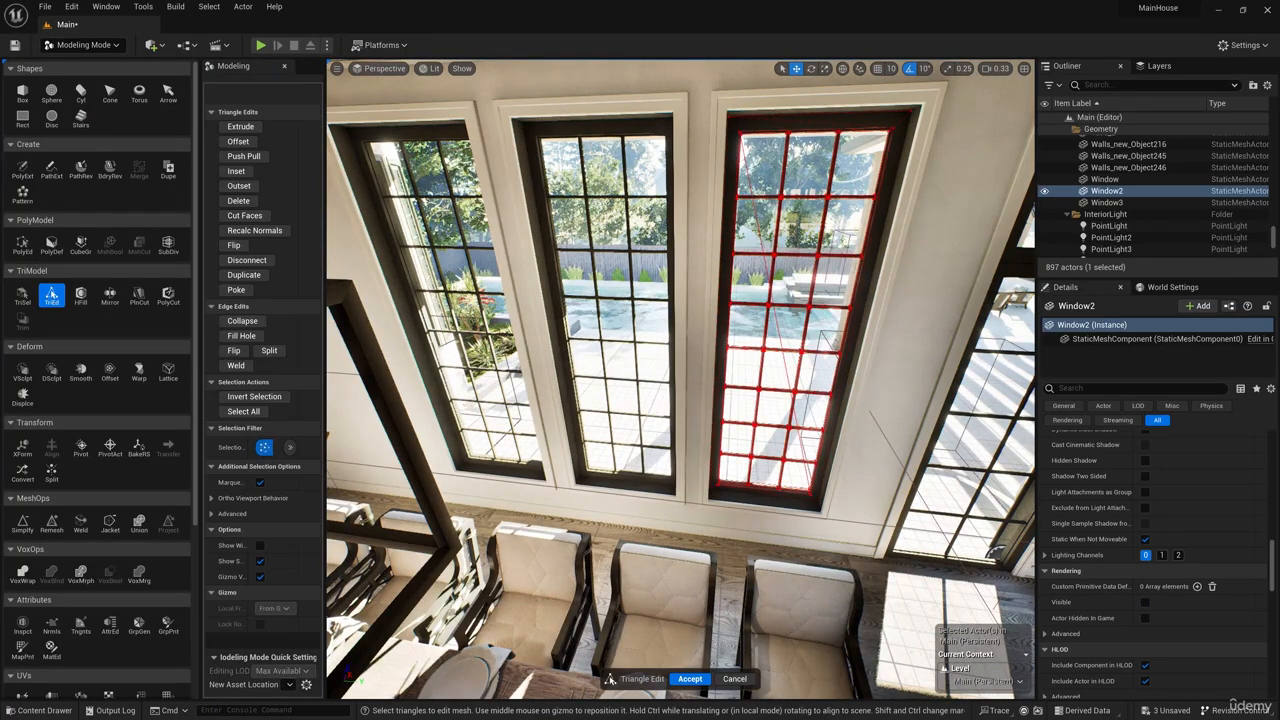
# Step: Delete the inner and outer glass triangles of the Window2 mesh and accept the triangle edit
pyautogui.click(740, 330)
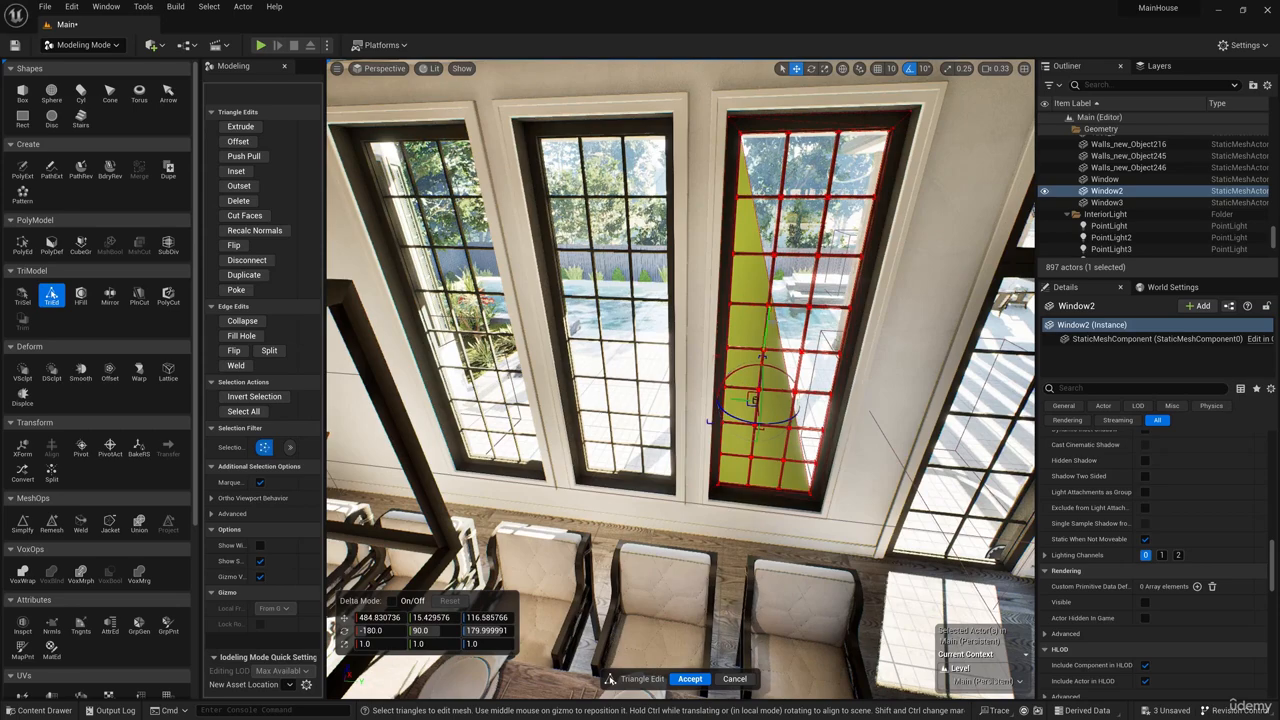
pyautogui.keyDown('shift'); pyautogui.click(812, 270); pyautogui.keyUp('shift')
pyautogui.press('w')
pyautogui.moveTo(812, 300); pyautogui.dragTo(500, 300, button='right')
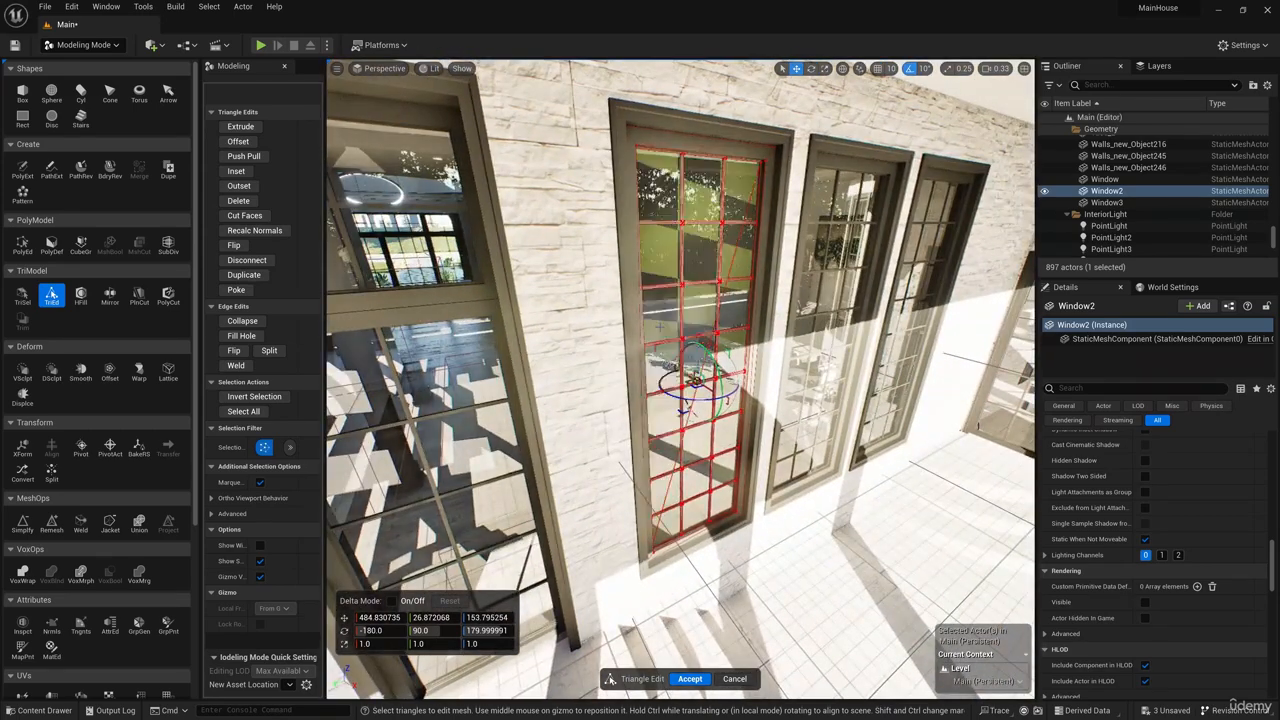
pyautogui.click(656, 374)
pyautogui.keyDown('shift'); pyautogui.click(737, 320); pyautogui.keyUp('shift')
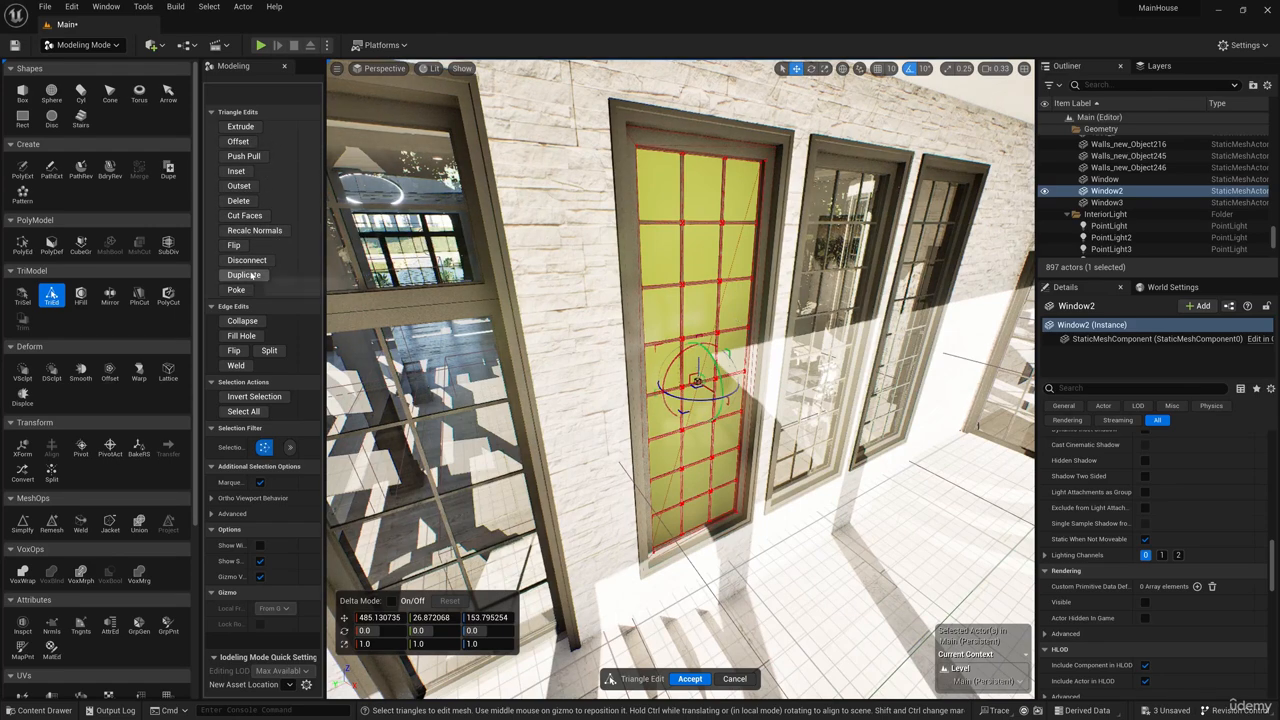
pyautogui.click(238, 200)
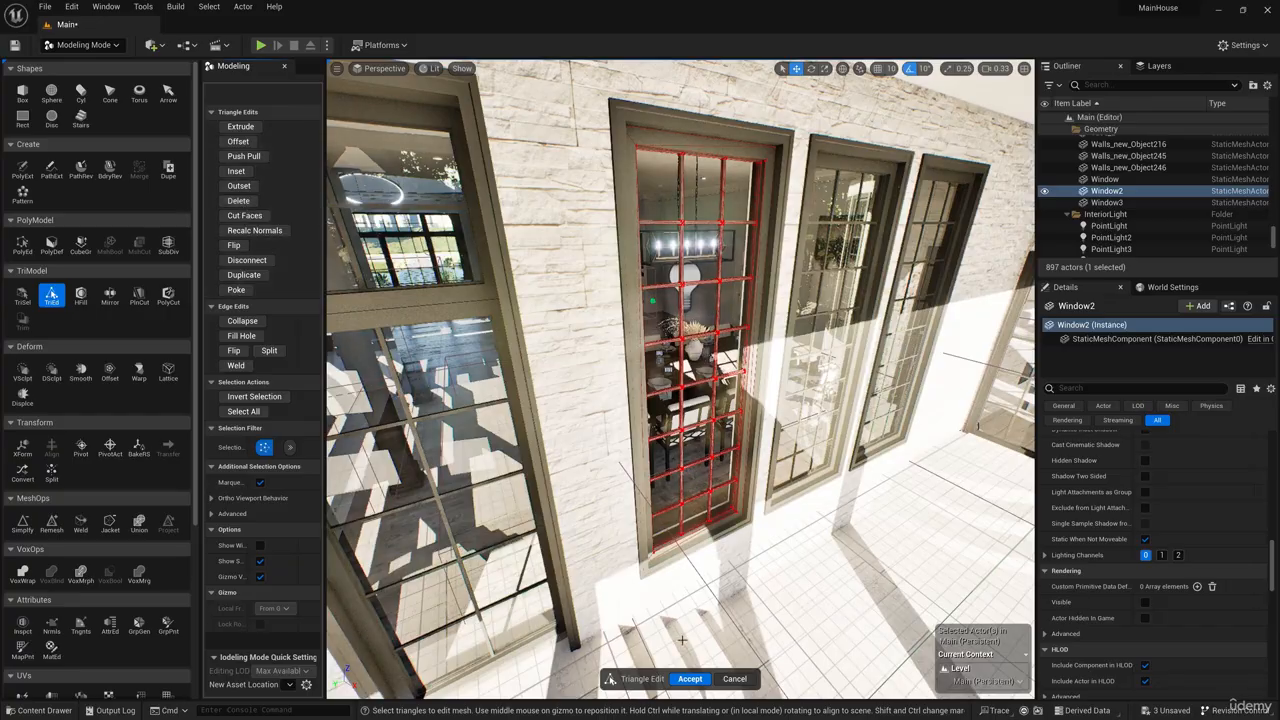
pyautogui.click(690, 679)
# Step: Return to Selection mode and add a cube shape to the level outside the dining room windows
pyautogui.moveTo(631, 510)
pyautogui.mouseDown(button='right')
pyautogui.moveTo(665, 465)
pyautogui.moveTo(655, 510)
pyautogui.moveTo(735, 530)
pyautogui.moveTo(790, 525)
pyautogui.moveTo(715, 495)
pyautogui.moveTo(590, 510)
pyautogui.moveTo(645, 505)
pyautogui.mouseUp(button='right')
pyautogui.press('w')
pyautogui.press('s')
pyautogui.press('w')
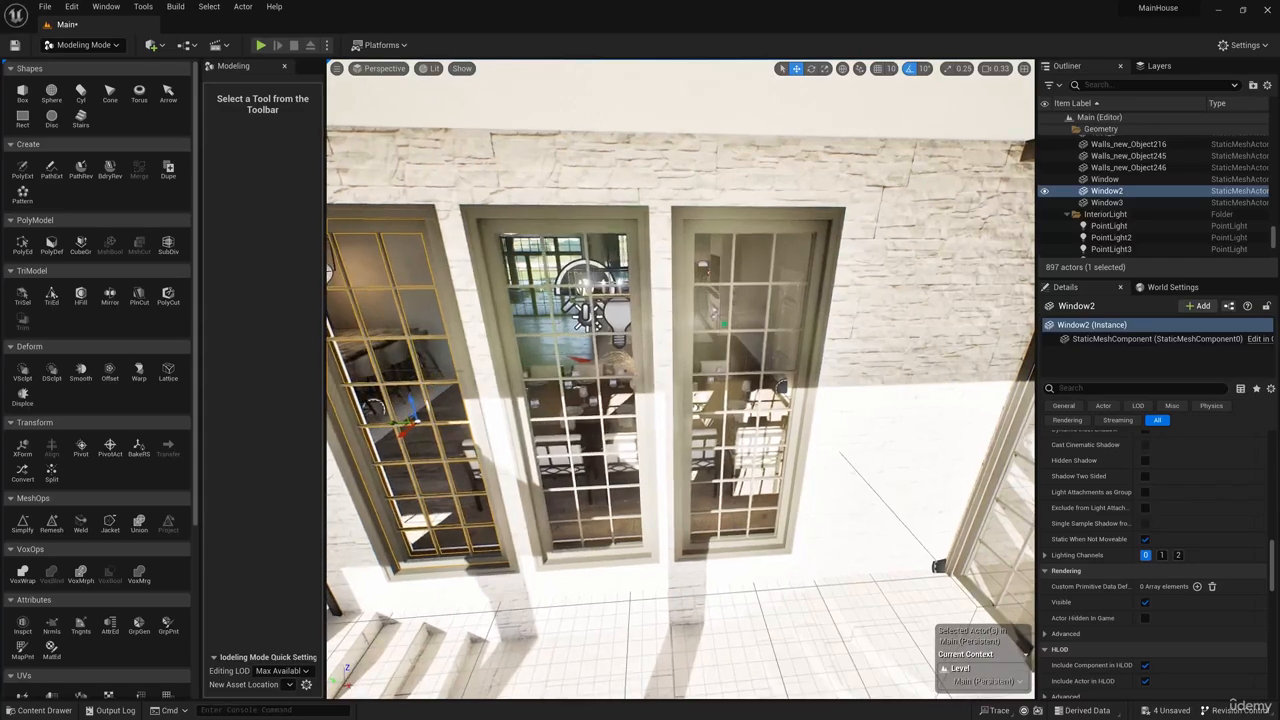
pyautogui.click(80, 46)
pyautogui.click(80, 64)
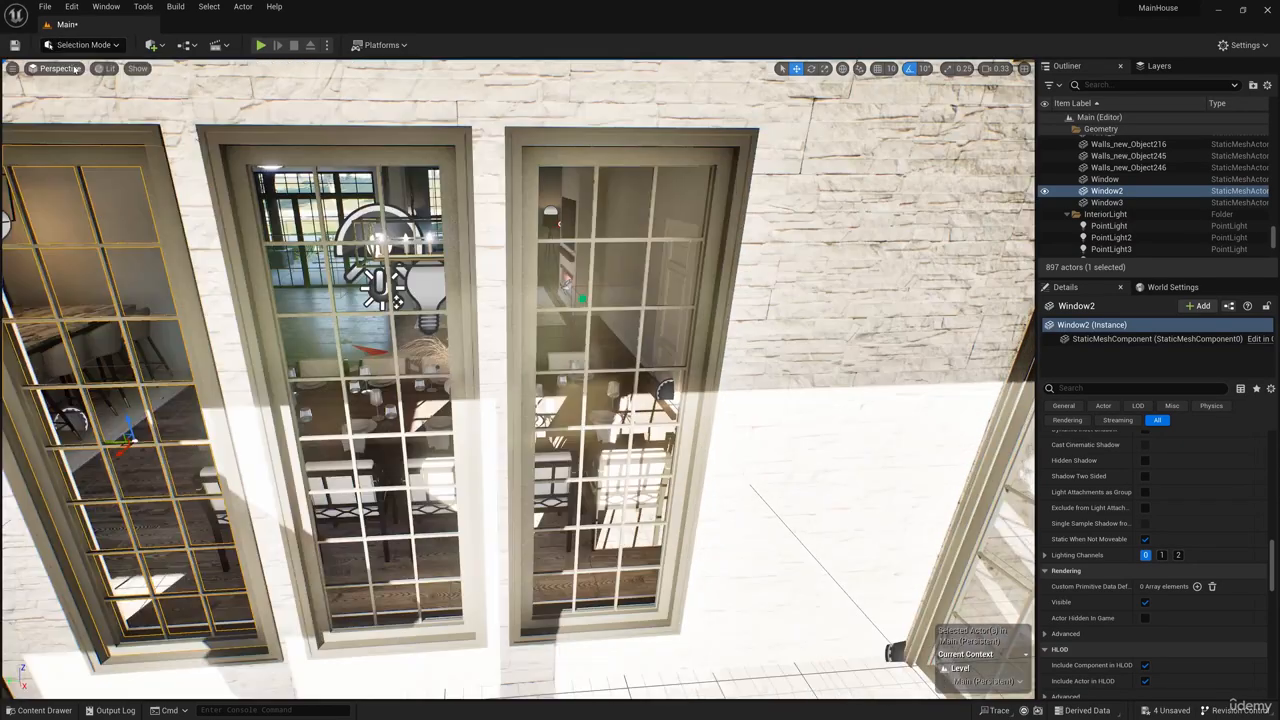
pyautogui.click(160, 45)
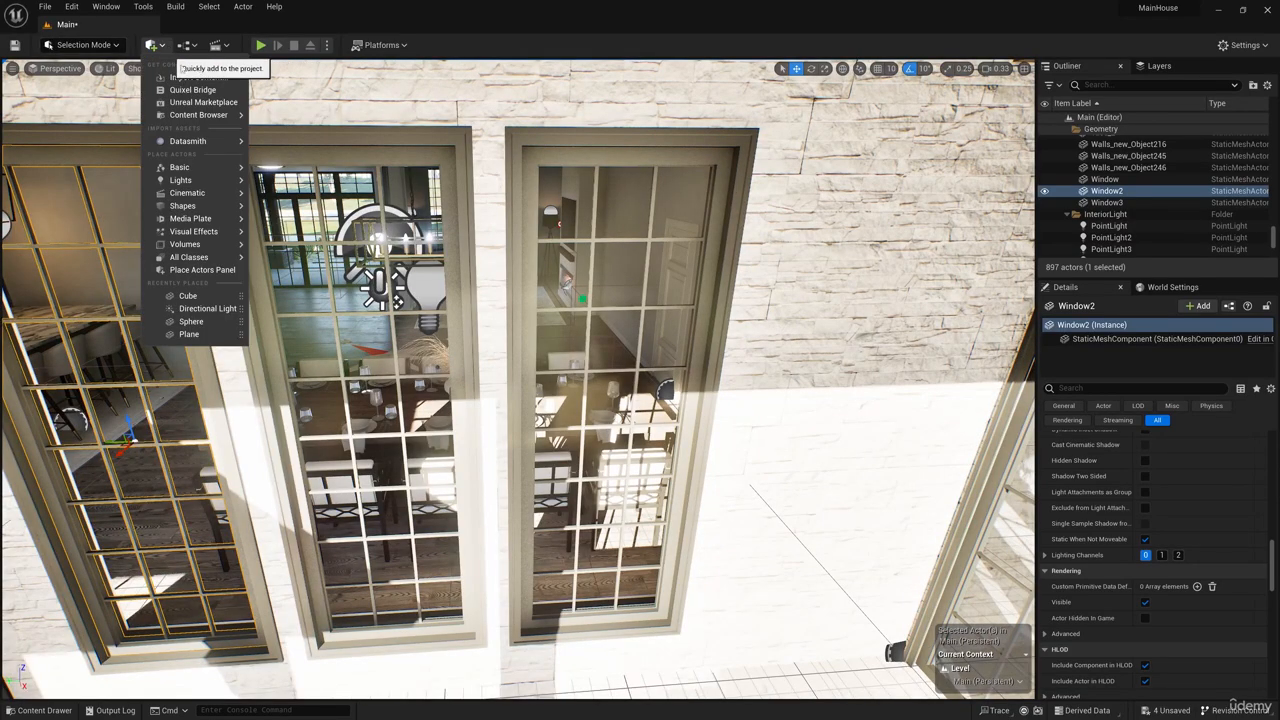
pyautogui.moveTo(199, 209)
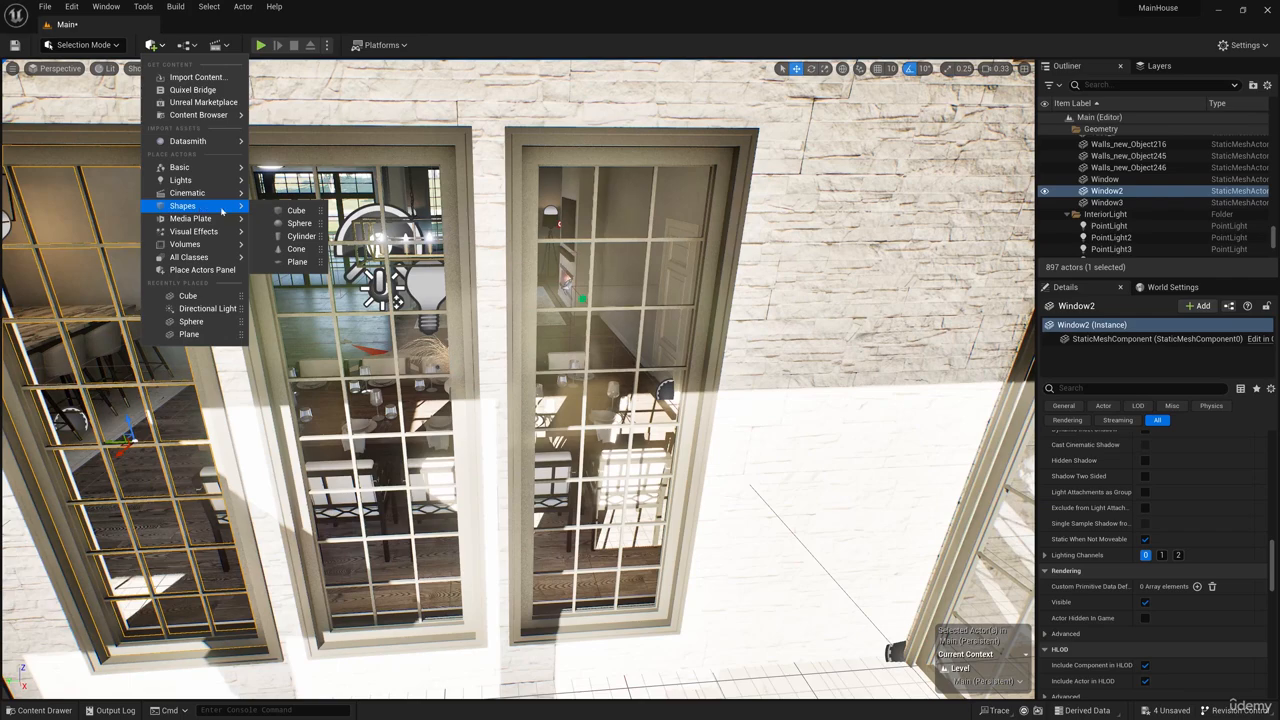
pyautogui.click(298, 211)
# Step: Move the new cube into the Window3 opening and flatten it along its X axis into a thin pane
pyautogui.moveTo(548, 439); pyautogui.dragTo(400, 470, button='right')
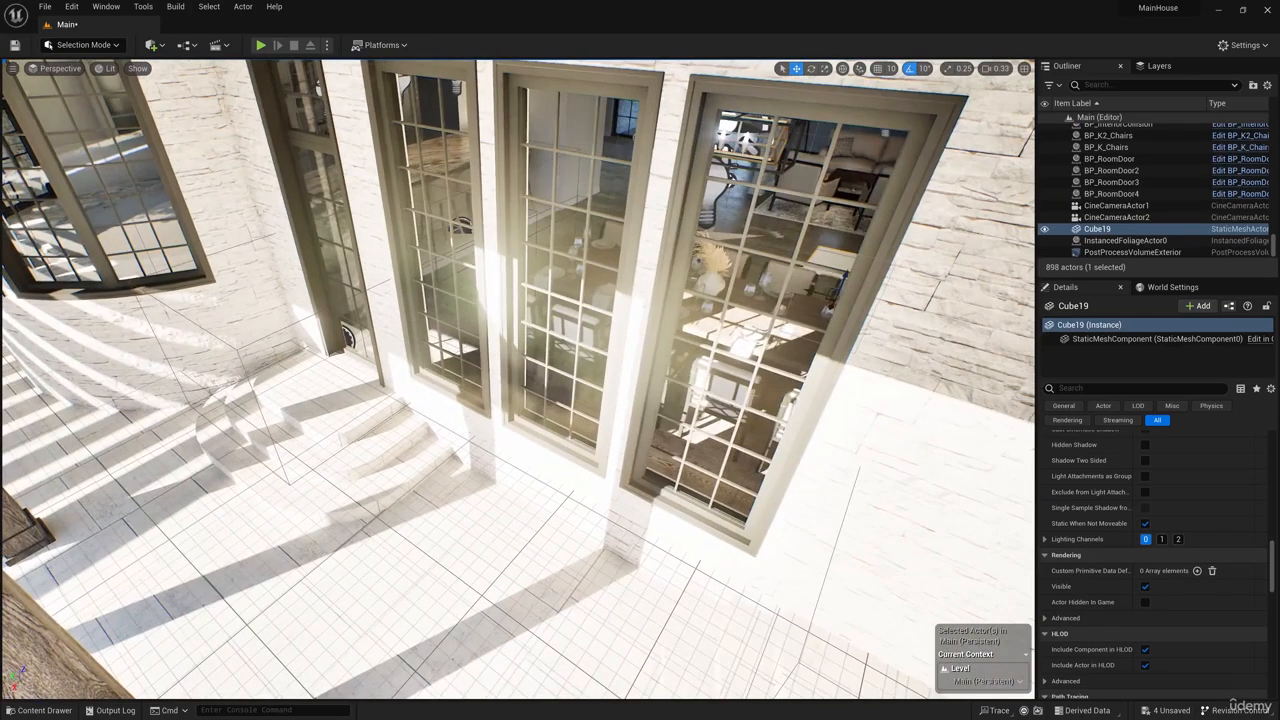
pyautogui.moveTo(831, 305); pyautogui.dragTo(725, 420)
pyautogui.press('r')
pyautogui.moveTo(725, 420)
pyautogui.mouseDown(button='right')
pyautogui.moveTo(750, 408)
pyautogui.moveTo(722, 436)
pyautogui.mouseUp(button='right')
pyautogui.moveTo(683, 379); pyautogui.dragTo(712, 362)
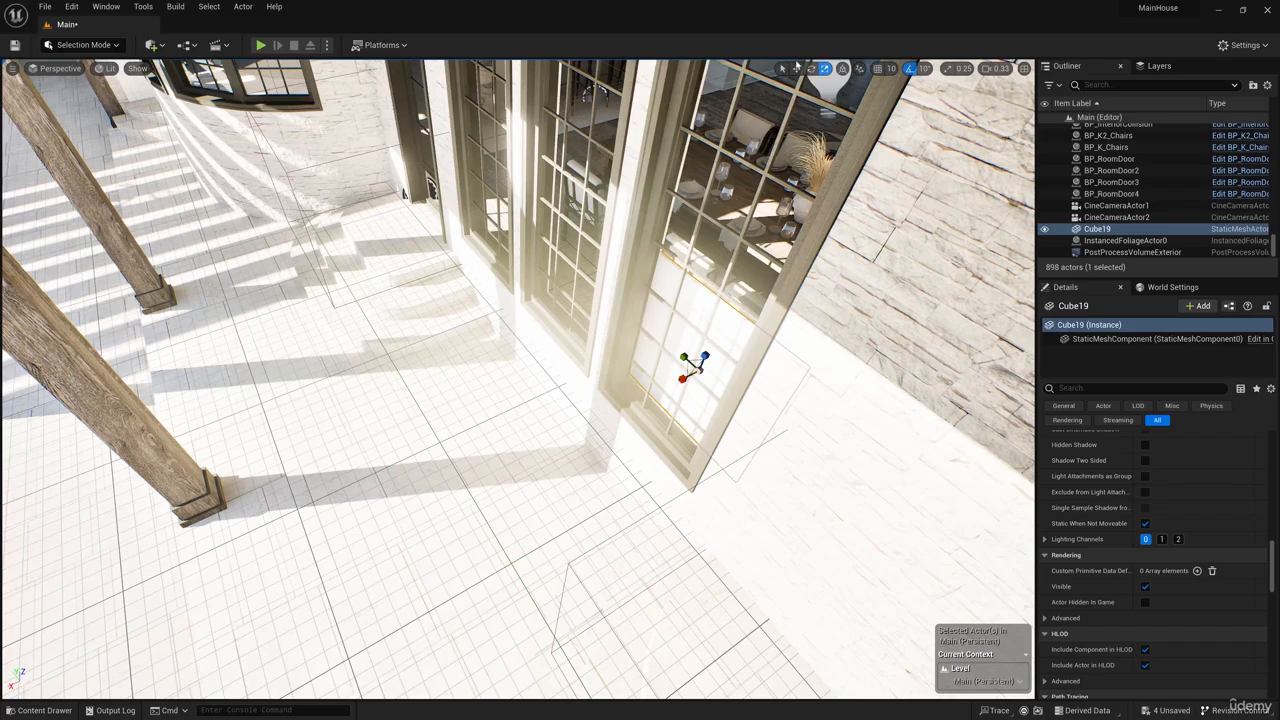
pyautogui.press('w')
pyautogui.moveTo(712, 362)
pyautogui.mouseDown(button='right')
pyautogui.moveTo(700, 385)
pyautogui.moveTo(690, 365)
pyautogui.mouseUp(button='right')
pyautogui.moveTo(672, 312); pyautogui.dragTo(646, 335)
pyautogui.moveTo(646, 335); pyautogui.dragTo(690, 335, button='right')
pyautogui.moveTo(485, 427)
pyautogui.mouseDown()
pyautogui.moveTo(458, 420)
pyautogui.moveTo(482, 428)
pyautogui.mouseUp()
pyautogui.moveTo(482, 428); pyautogui.dragTo(505, 410, button='right')
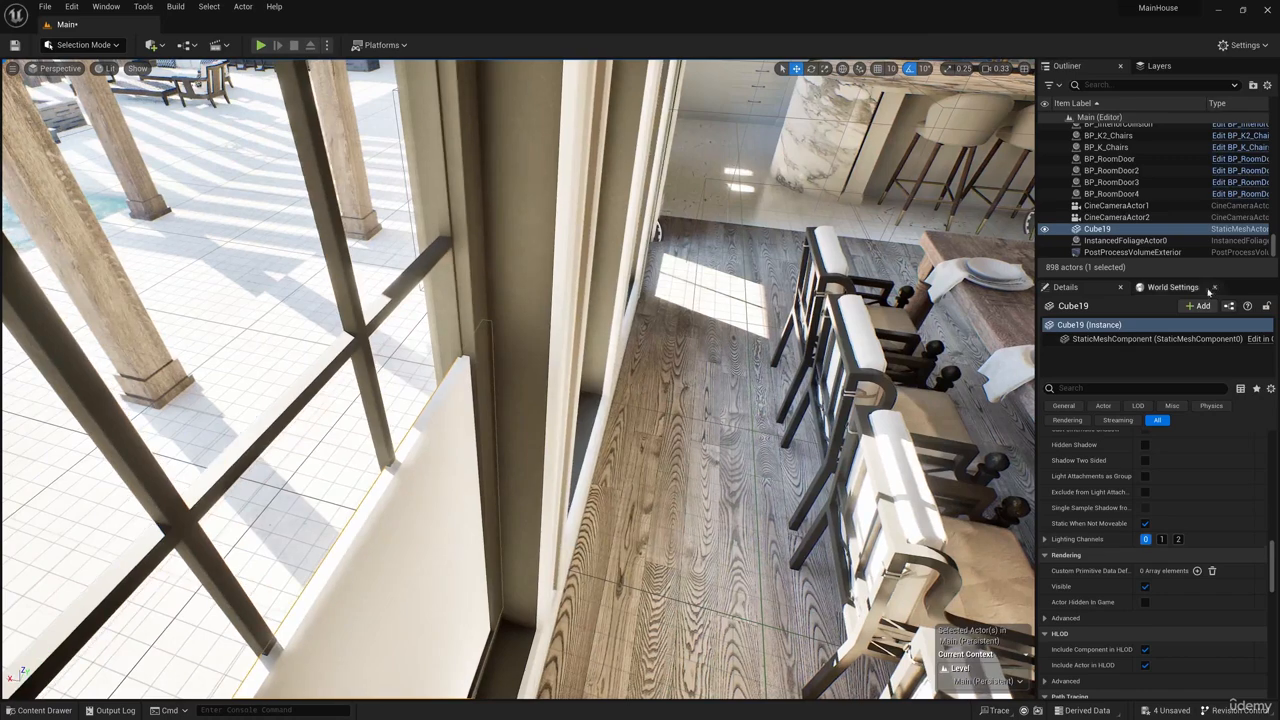
# Step: Set the X scale of the pane cube to 0.01
pyautogui.moveTo(1273, 547); pyautogui.dragTo(1271, 440)
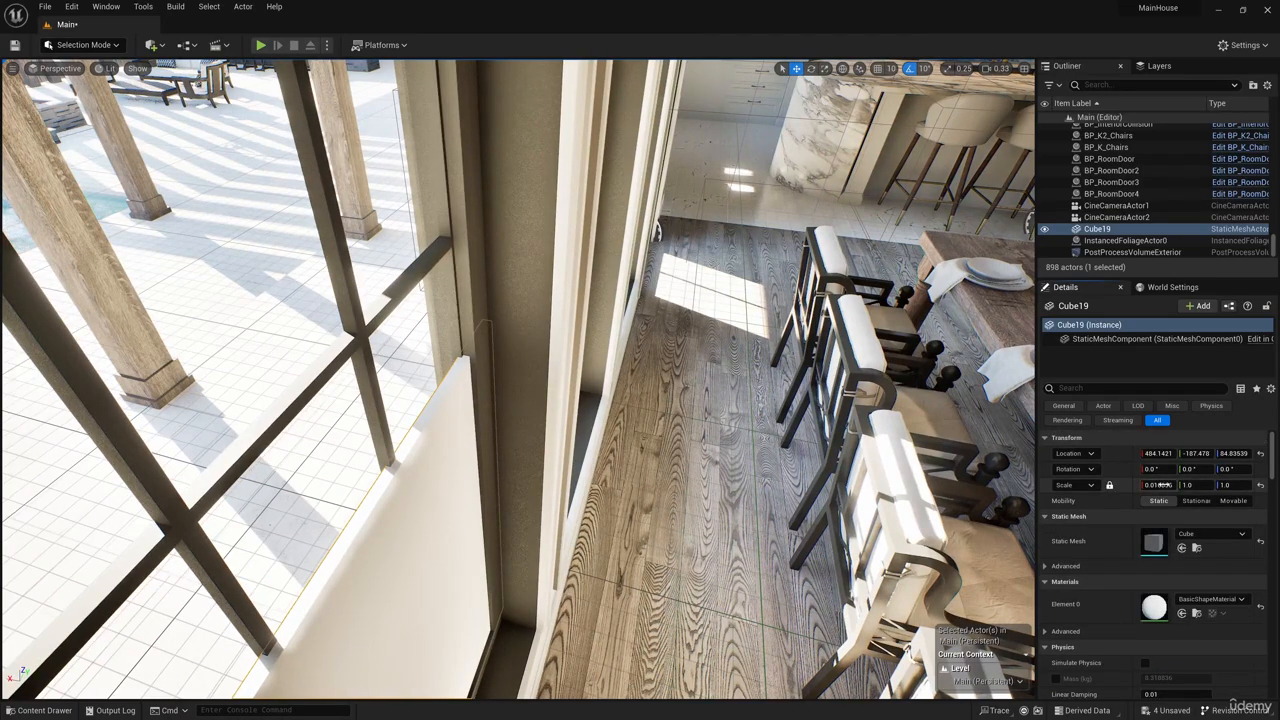
pyautogui.click(1158, 485)
pyautogui.write('0.01')
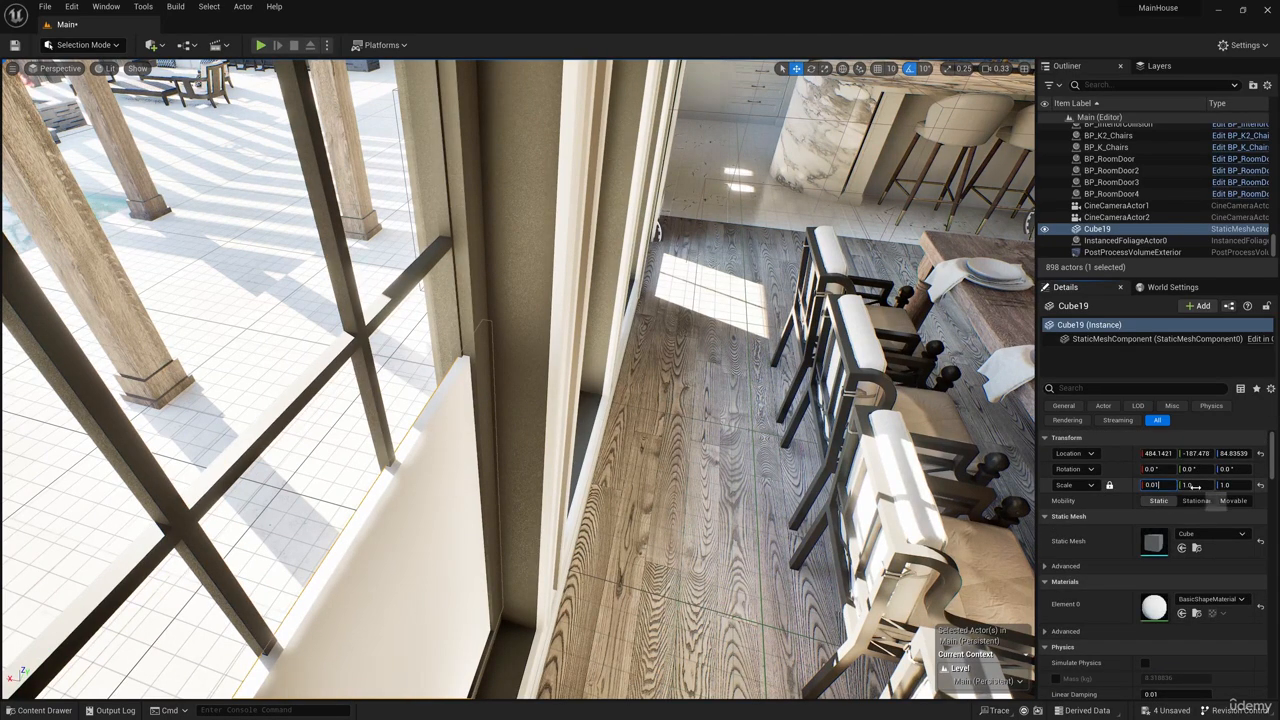
pyautogui.click(1195, 486)
# Step: Position the pane at about X 485.1, Y -181.7 and scale it to about 0.74 in Y and 2.75 in Z to cover the window opening
pyautogui.moveTo(800, 450); pyautogui.dragTo(700, 520, button='right')
pyautogui.moveTo(518, 424); pyautogui.dragTo(558, 390)
pyautogui.moveTo(560, 400); pyautogui.dragTo(650, 390, button='right')
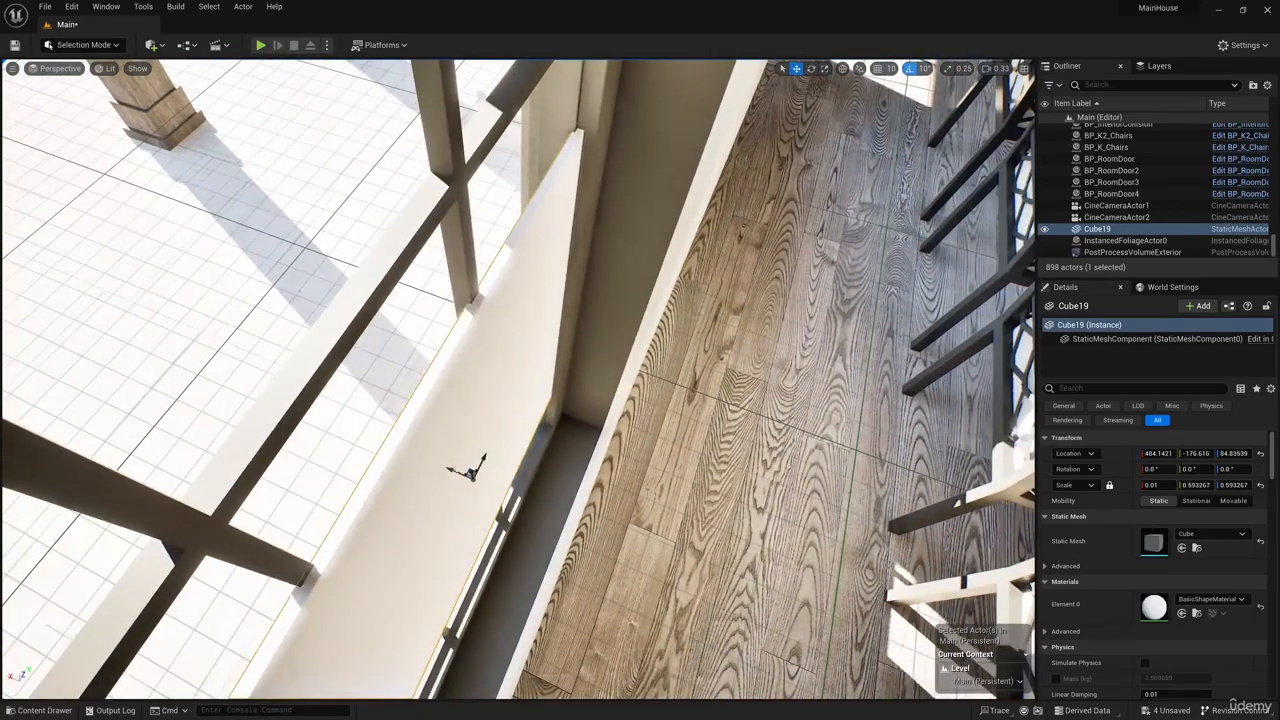
pyautogui.moveTo(451, 464); pyautogui.dragTo(444, 467)
pyautogui.click(825, 69)
pyautogui.moveTo(720, 250); pyautogui.dragTo(550, 190, button='right')
pyautogui.moveTo(564, 428); pyautogui.dragTo(561, 279)
pyautogui.moveTo(561, 279)
pyautogui.mouseDown(button='right')
pyautogui.moveTo(561, 190)
pyautogui.moveTo(561, 255)
pyautogui.mouseUp(button='right')
# Step: Reduce the pane's Z scale to about 2.44 and lower it to about Z 154.9 within the window frame
pyautogui.click(825, 69)
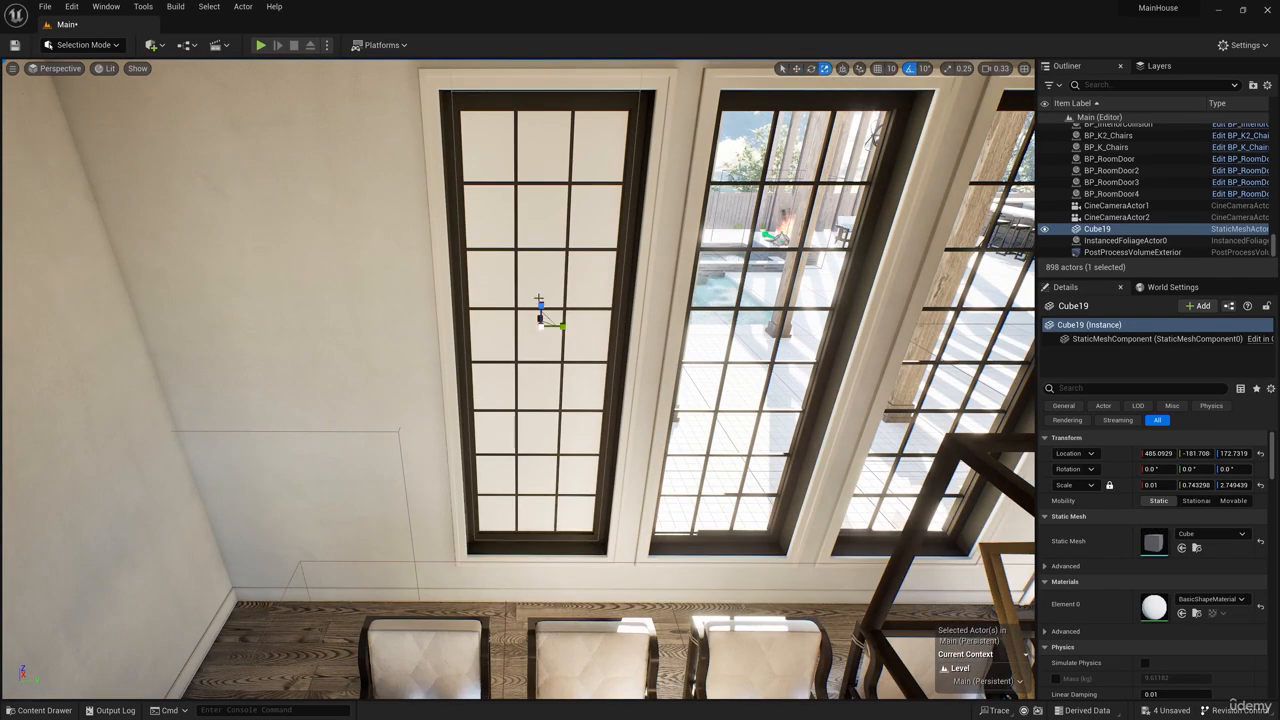
pyautogui.moveTo(538, 299); pyautogui.dragTo(538, 340)
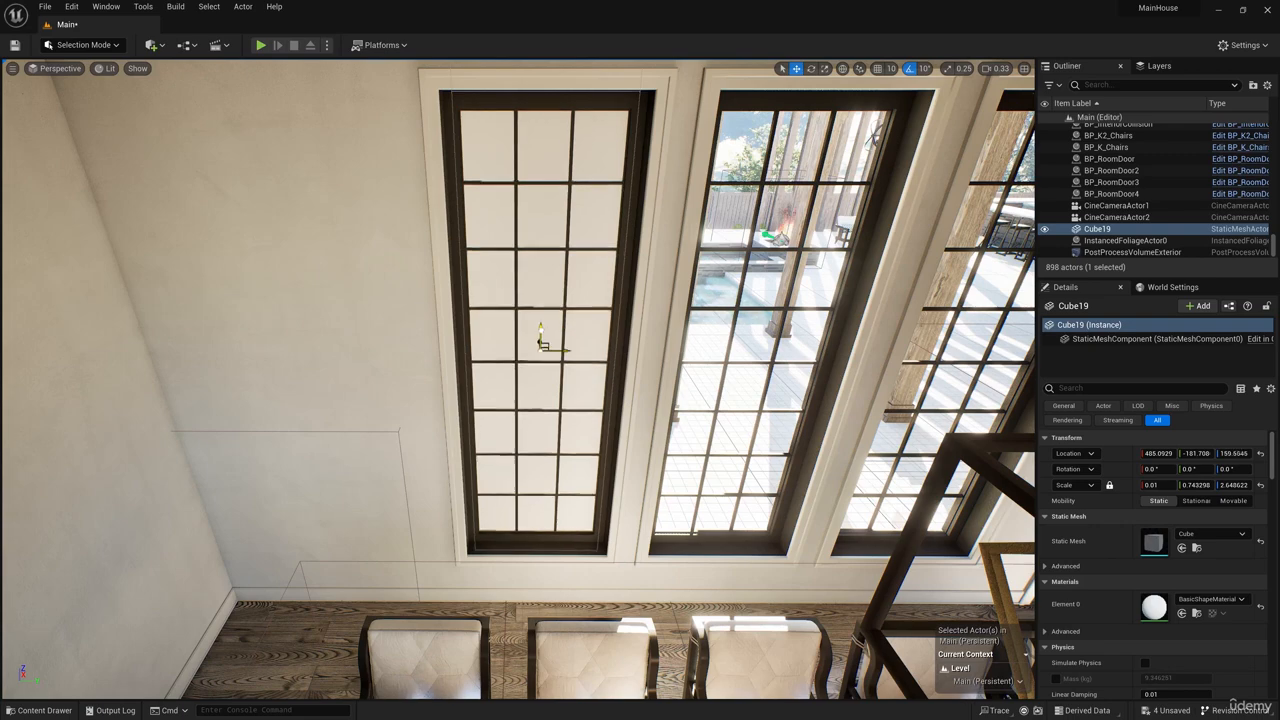
pyautogui.moveTo(538, 340); pyautogui.dragTo(540, 260, button='right')
pyautogui.press('r')
# Step: Duplicate the pane into the two neighbouring dining room window openings
pyautogui.moveTo(536, 422); pyautogui.dragTo(741, 443)
pyautogui.moveTo(741, 443); pyautogui.dragTo(700, 443, button='right')
pyautogui.keyDown('alt'); pyautogui.moveTo(583, 433); pyautogui.dragTo(756, 433); pyautogui.keyUp('alt')
pyautogui.moveTo(756, 433); pyautogui.dragTo(640, 440, button='right')
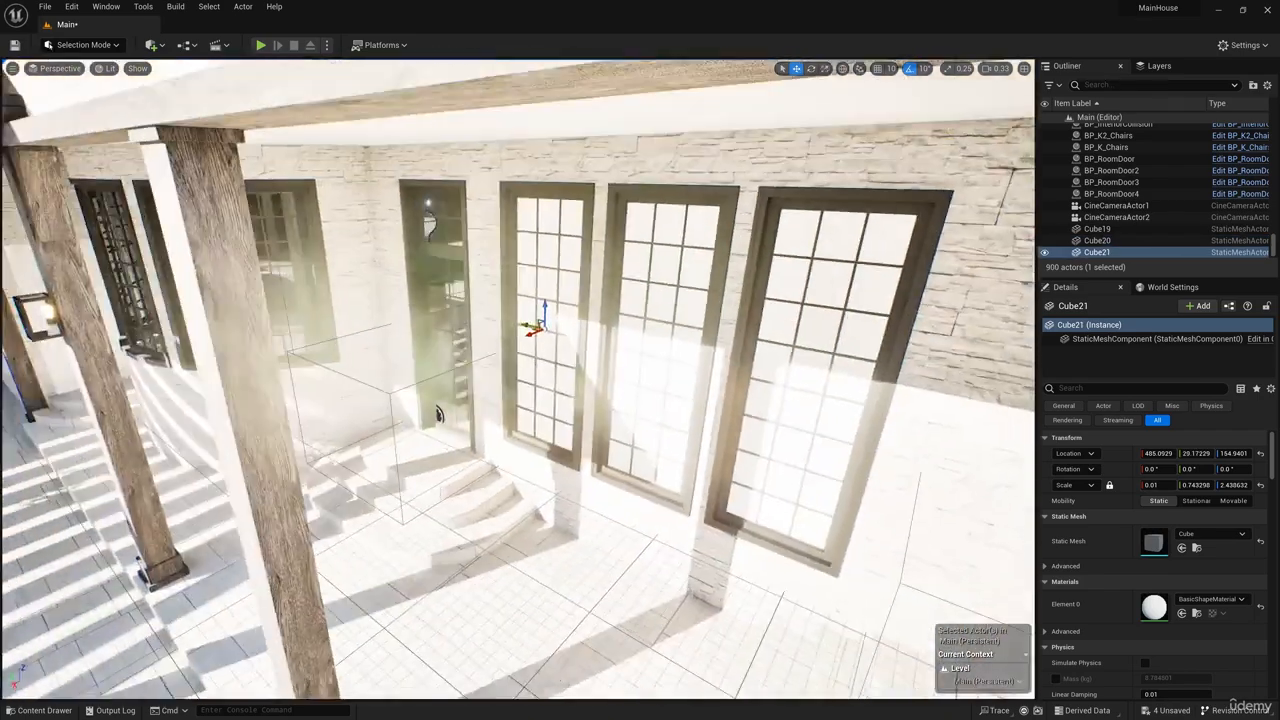
# Step: Apply the MI_Windows material instance to all three pane cubes in the dining room windows
pyautogui.moveTo(522, 248); pyautogui.dragTo(570, 262, button='right')
pyautogui.keyDown('ctrl'); pyautogui.click(546, 206); pyautogui.keyUp('ctrl')
pyautogui.keyDown('ctrl'); pyautogui.click(841, 231); pyautogui.keyUp('ctrl')
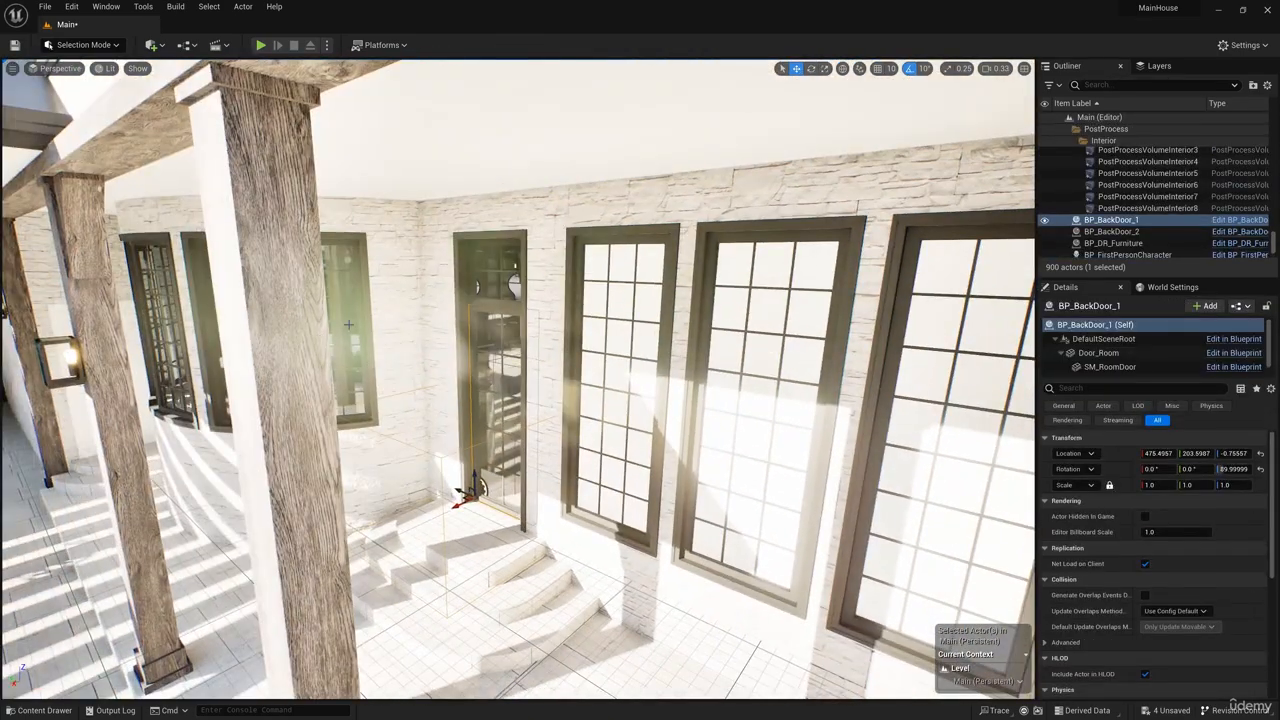
pyautogui.click(165, 320)
pyautogui.hotkey('ctrl', 'space')
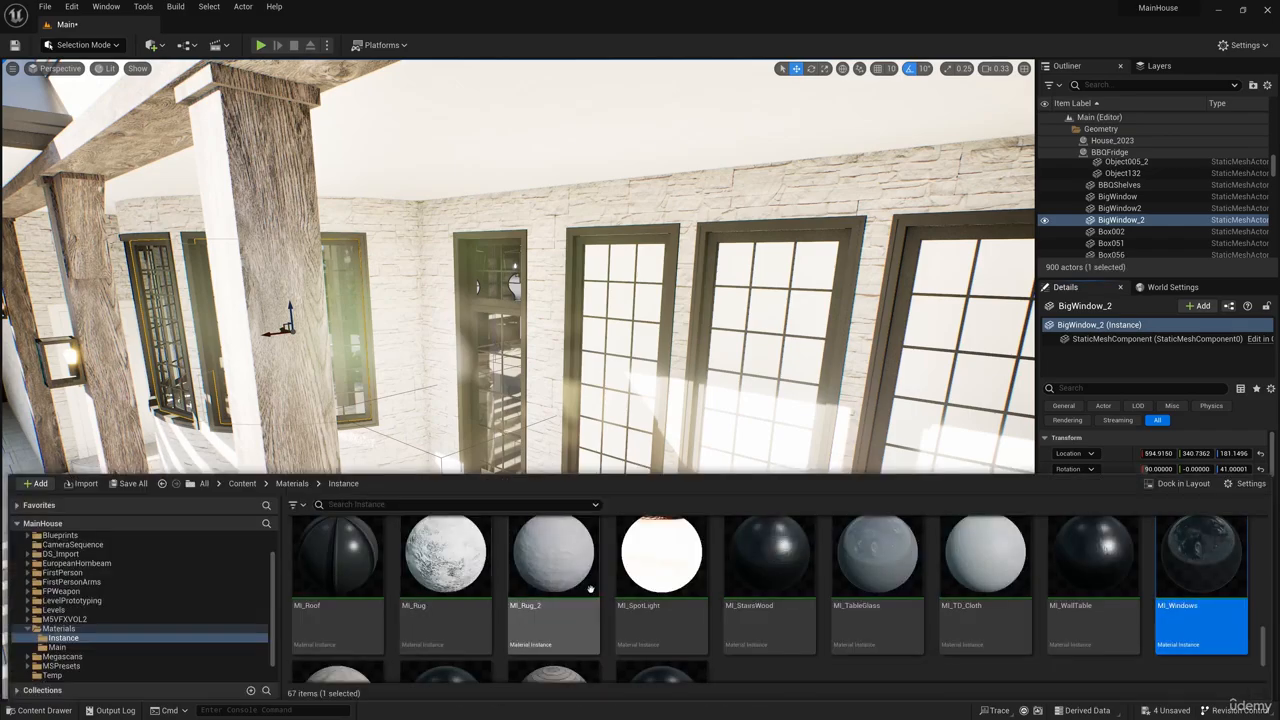
pyautogui.moveTo(1203, 566); pyautogui.dragTo(948, 368)
pyautogui.click(66, 711)
pyautogui.moveTo(1200, 566); pyautogui.dragTo(793, 361)
pyautogui.click(12, 711)
pyautogui.moveTo(1195, 574); pyautogui.dragTo(645, 340)
pyautogui.moveTo(645, 340)
pyautogui.mouseDown(button='right')
pyautogui.moveTo(720, 345)
pyautogui.moveTo(670, 355)
pyautogui.moveTo(645, 341)
pyautogui.mouseUp(button='right')
# Step: Select the three pane cubes Cube19, Cube20 and Cube21 and switch them from lighting channel 0 to channel 2
pyautogui.click(645, 341)
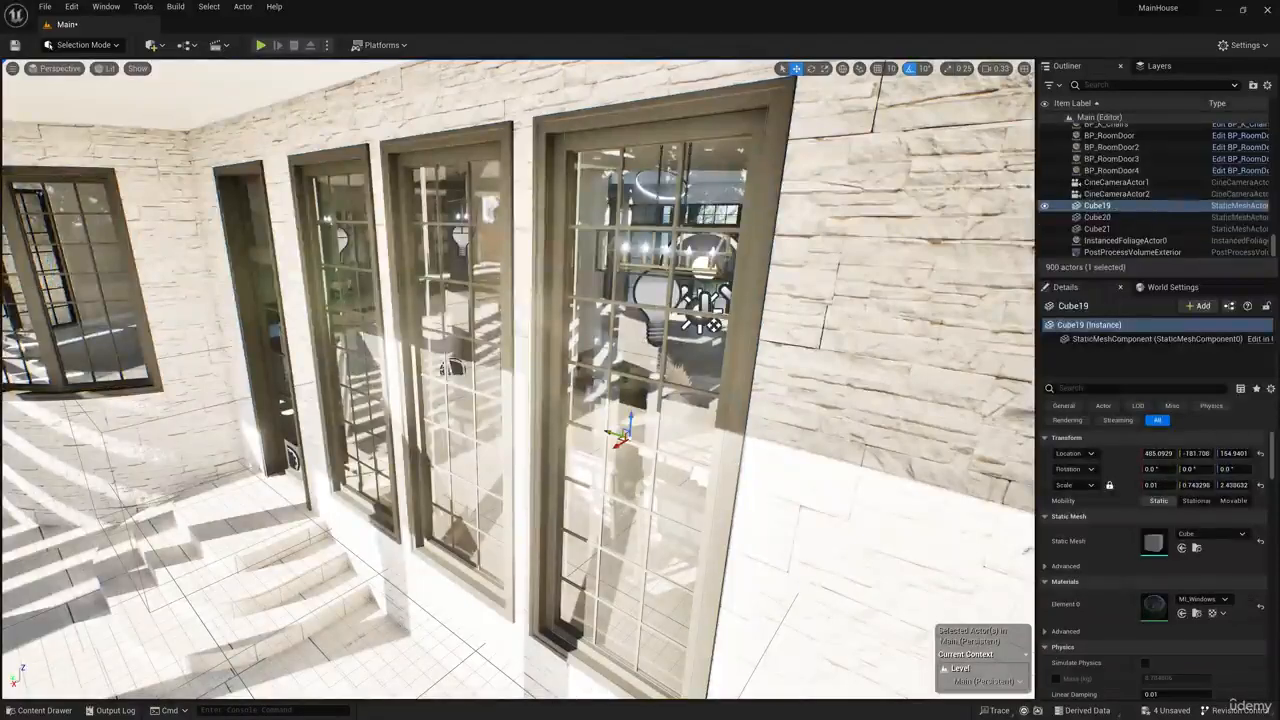
pyautogui.keyDown('ctrl'); pyautogui.click(457, 312); pyautogui.keyUp('ctrl')
pyautogui.keyDown('ctrl'); pyautogui.click(341, 343); pyautogui.keyUp('ctrl')
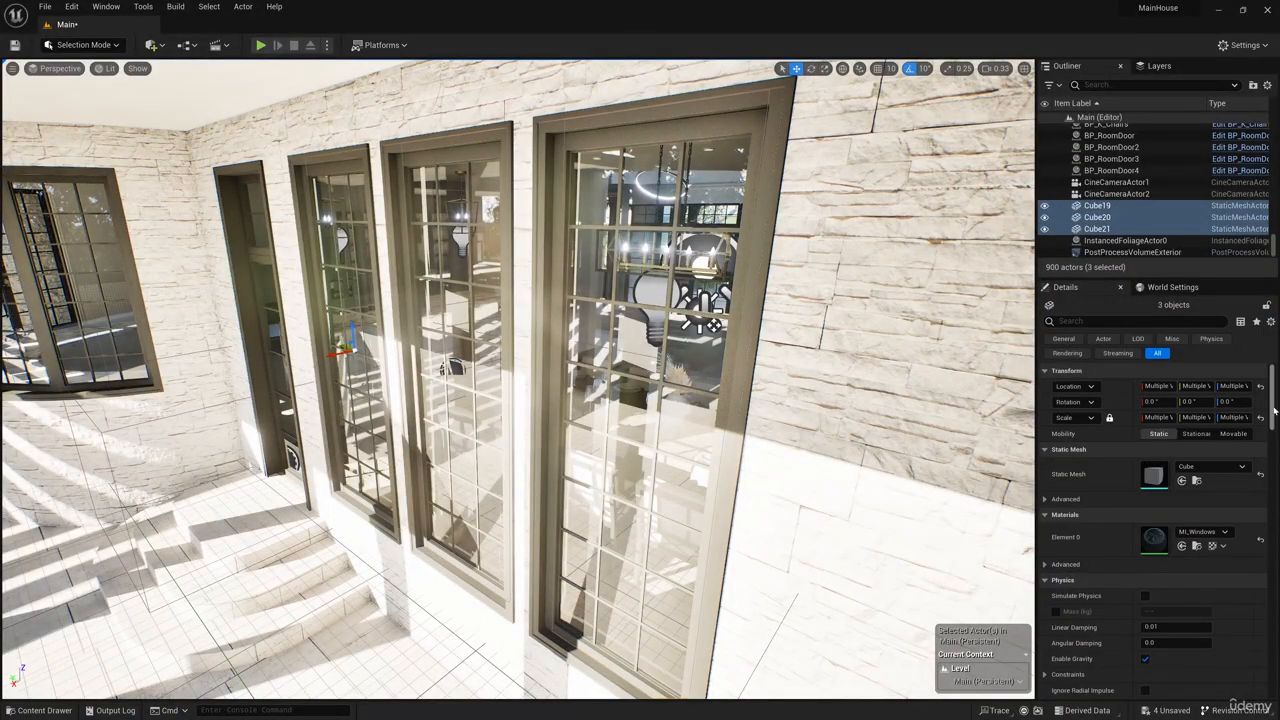
pyautogui.moveTo(1273, 409); pyautogui.dragTo(1219, 521)
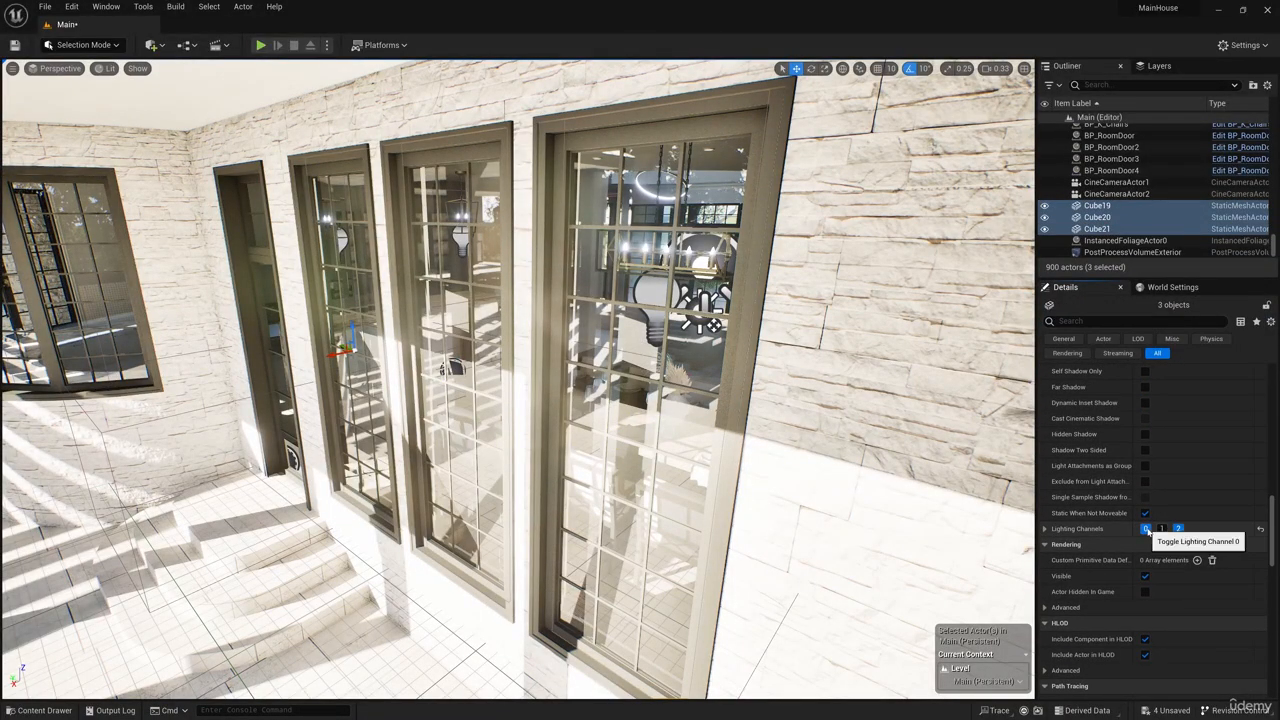
pyautogui.click(1147, 530)
# Step: Switch SM_DoorSection_1 and SM_DoorSection_2 of BP_FrontDoor from lighting channel 0 to channel 2
pyautogui.moveTo(704, 467); pyautogui.dragTo(300, 476, button='right')
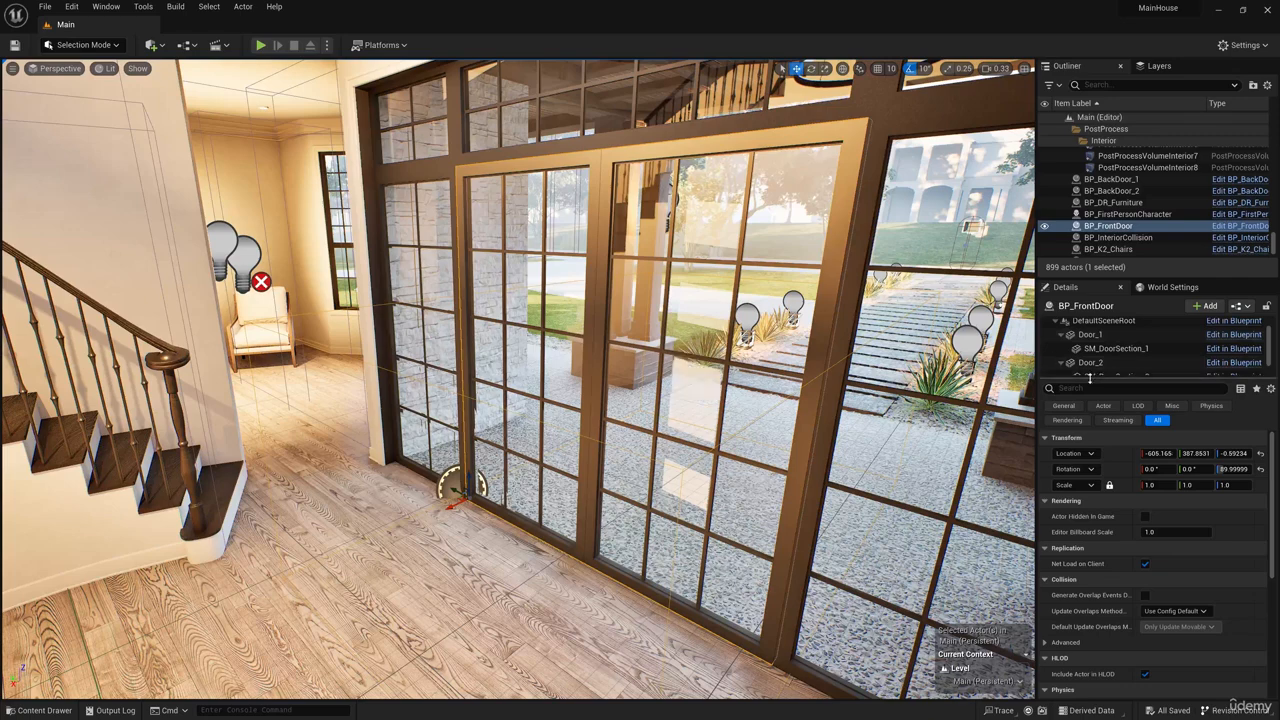
pyautogui.moveTo(1101, 378); pyautogui.dragTo(1101, 408)
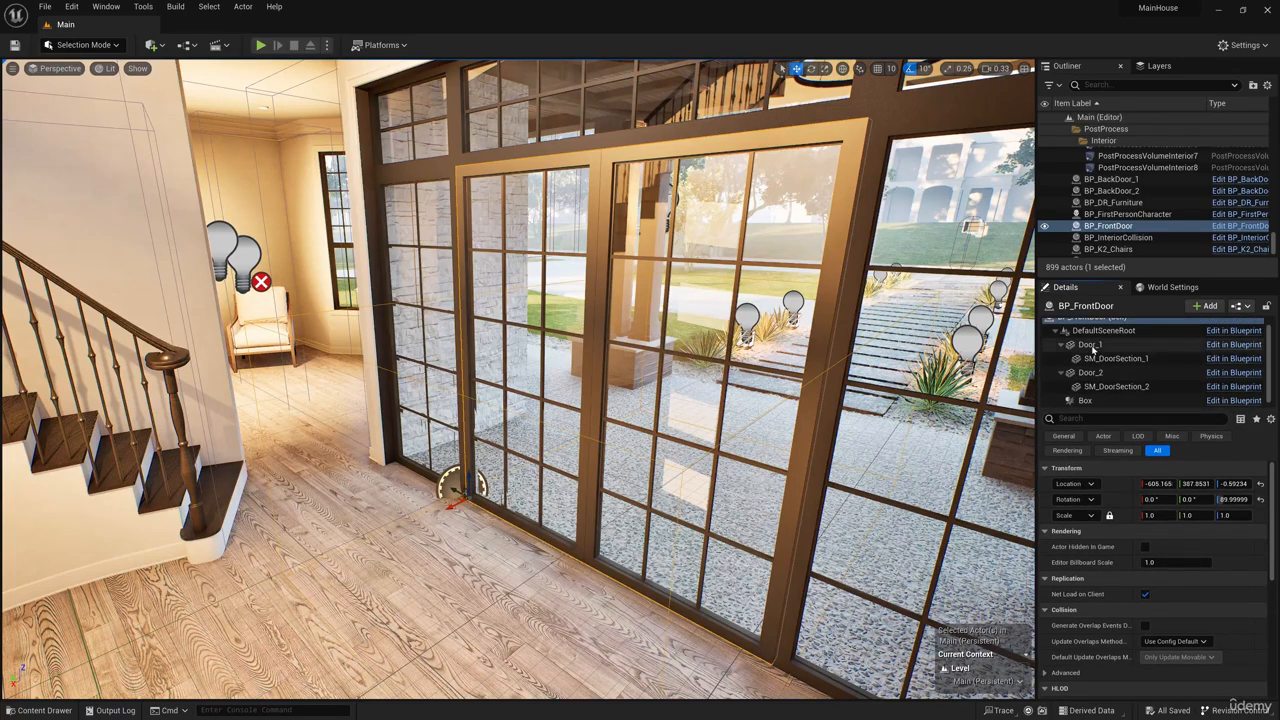
pyautogui.click(1116, 358)
pyautogui.moveTo(1276, 490); pyautogui.dragTo(1276, 668)
pyautogui.scroll(-2, 1188, 490)
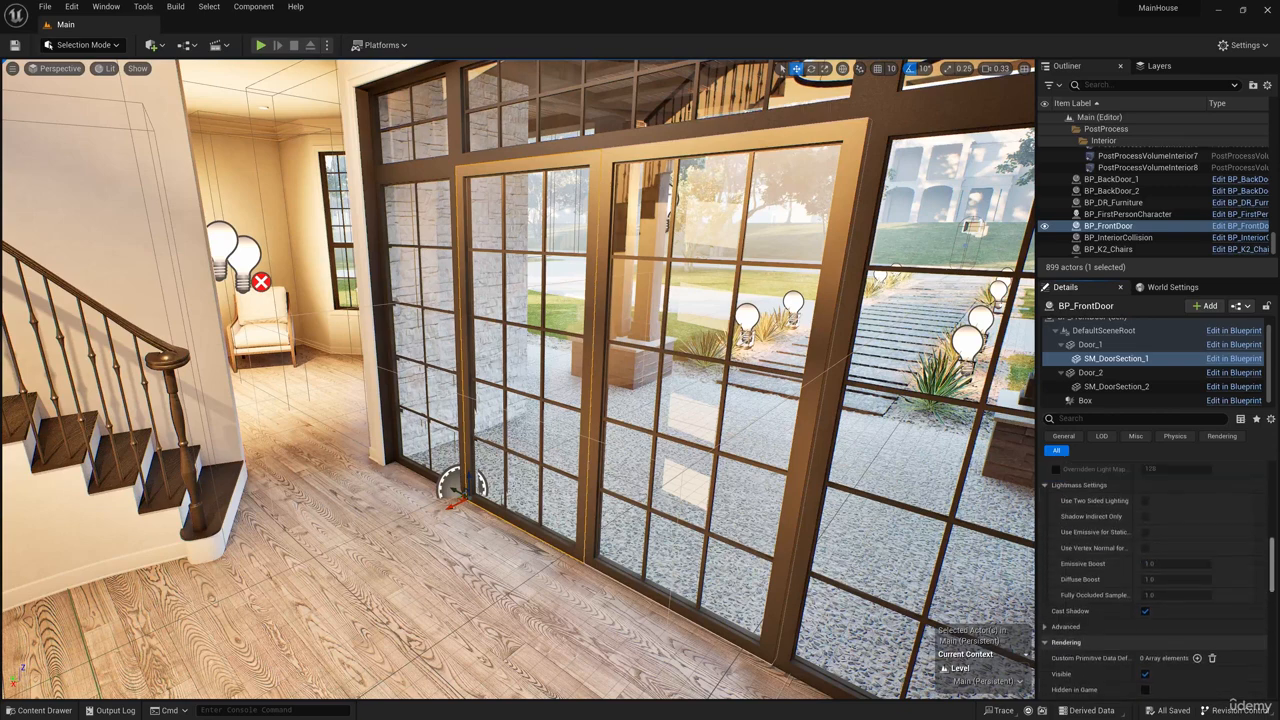
pyautogui.scroll(5, 1188, 490)
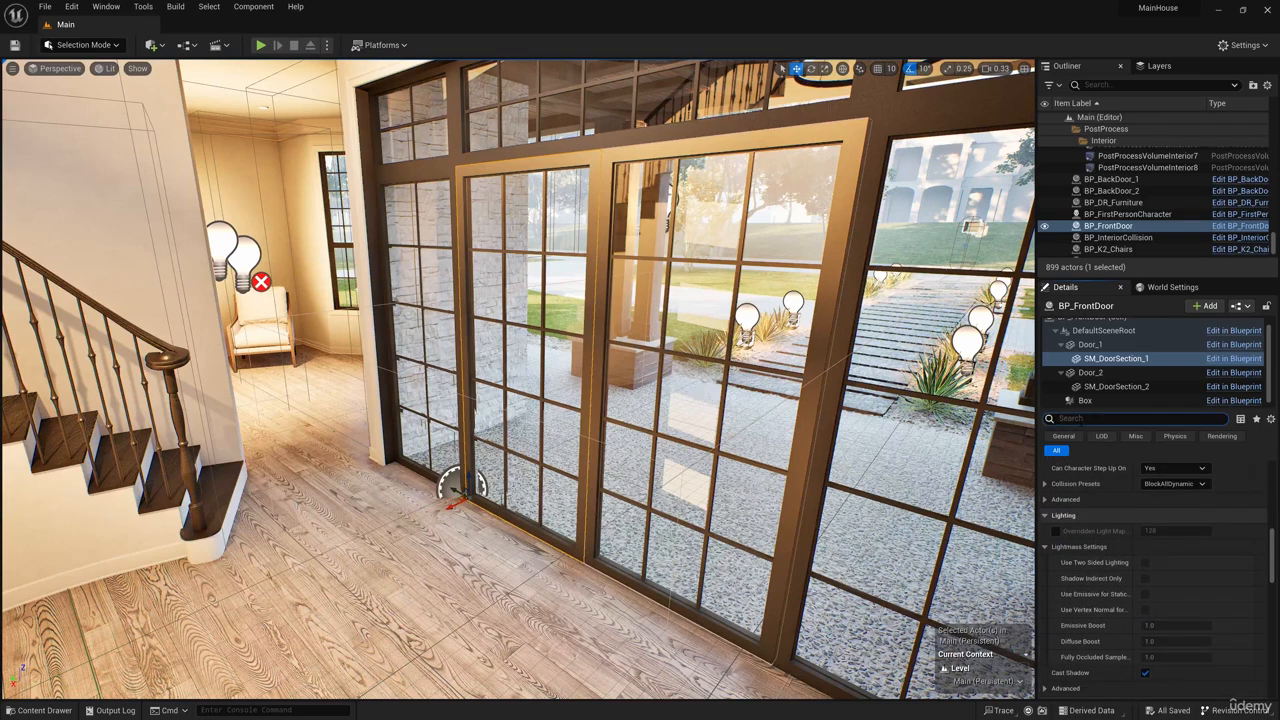
pyautogui.write('ligh')
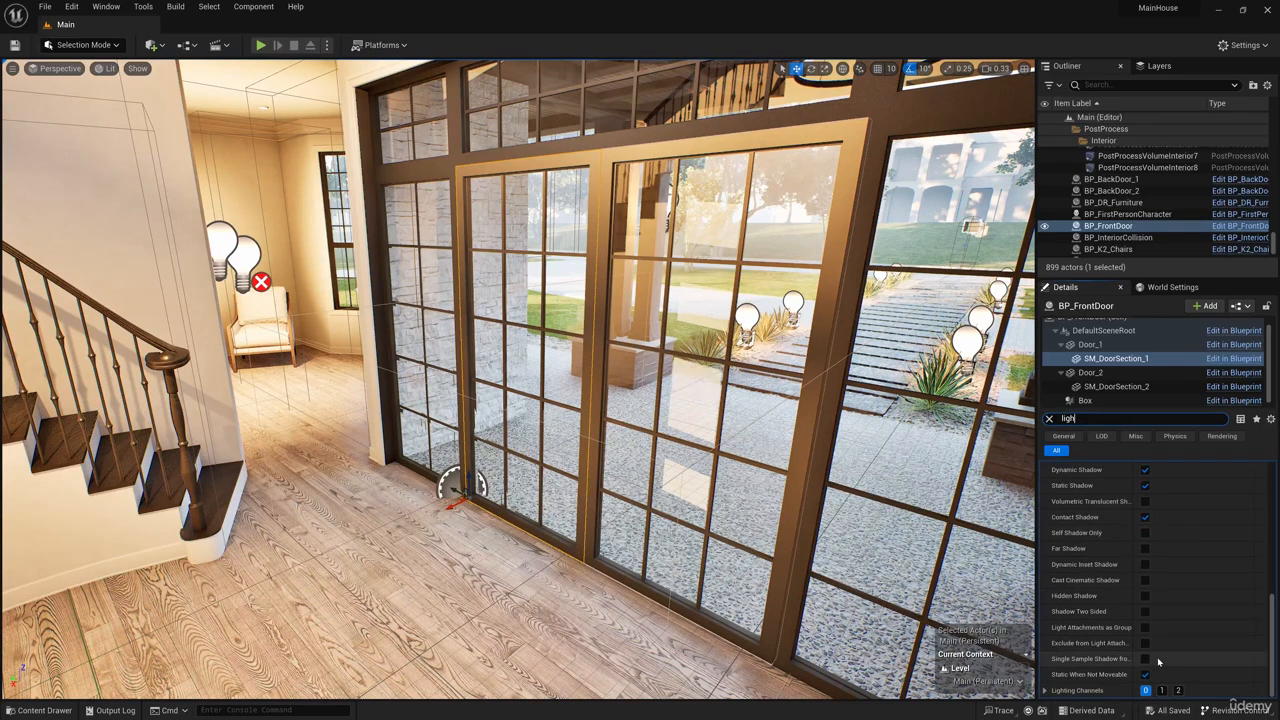
pyautogui.click(1178, 691)
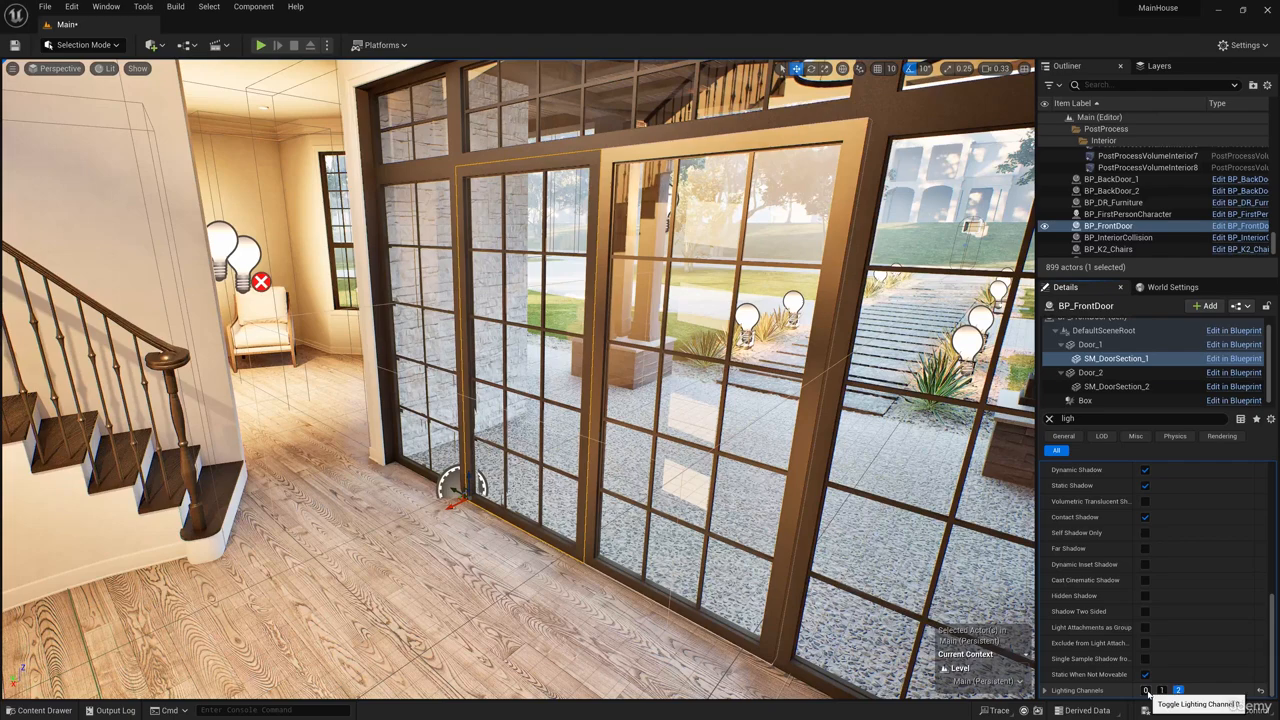
pyautogui.click(1092, 387)
pyautogui.click(1178, 691)
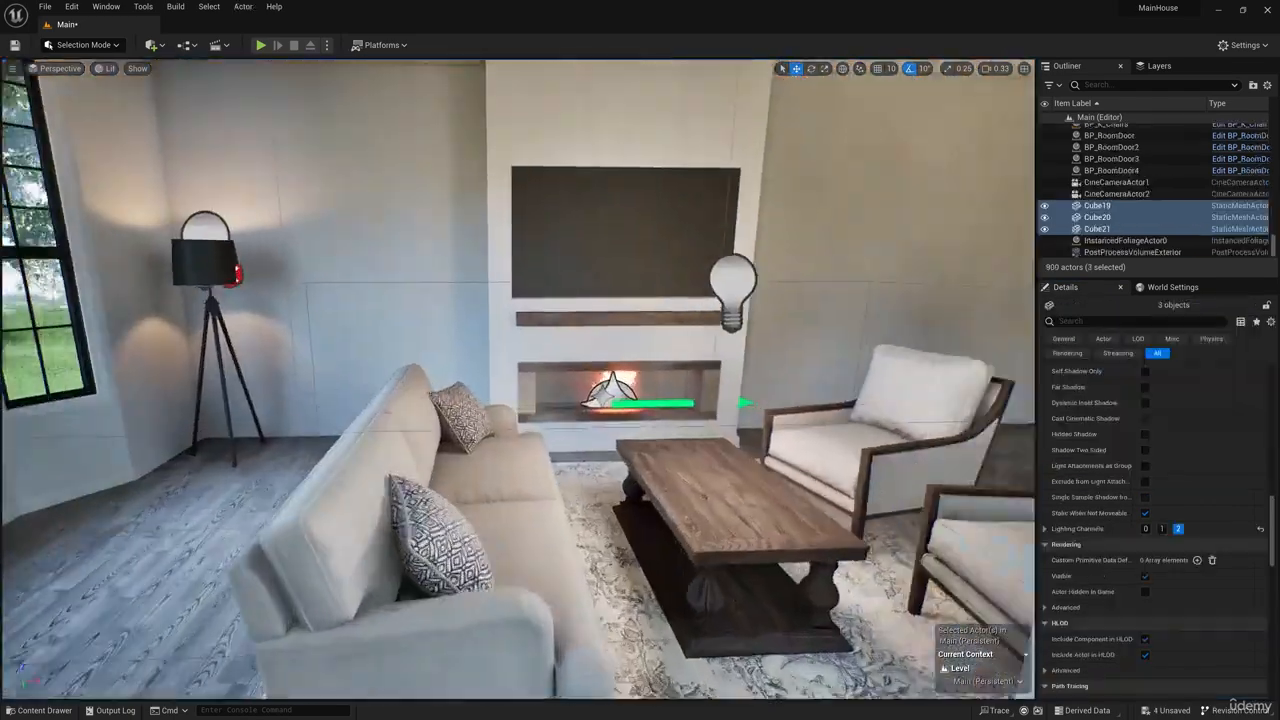
# Step: Open the bonefire_fwd2 texture from the Fire folder of the M5VFXVOL2 textures
pyautogui.press('f')
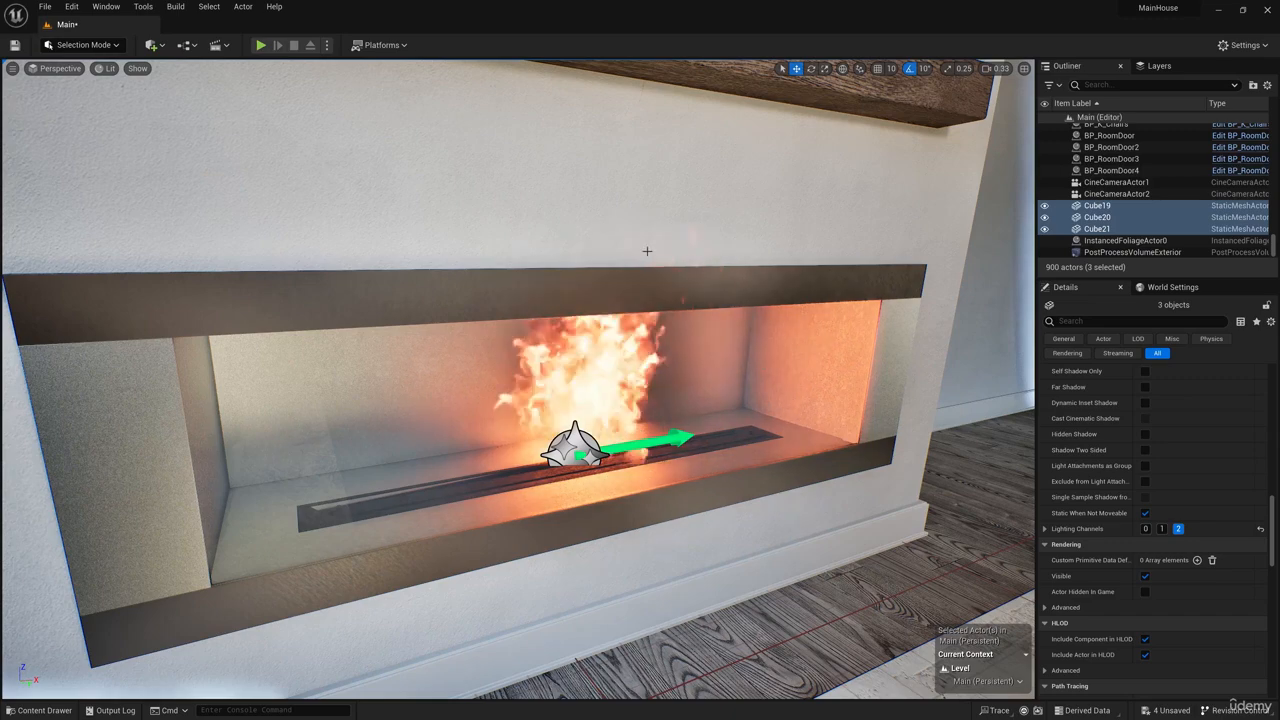
pyautogui.scroll(-6, 646, 251)
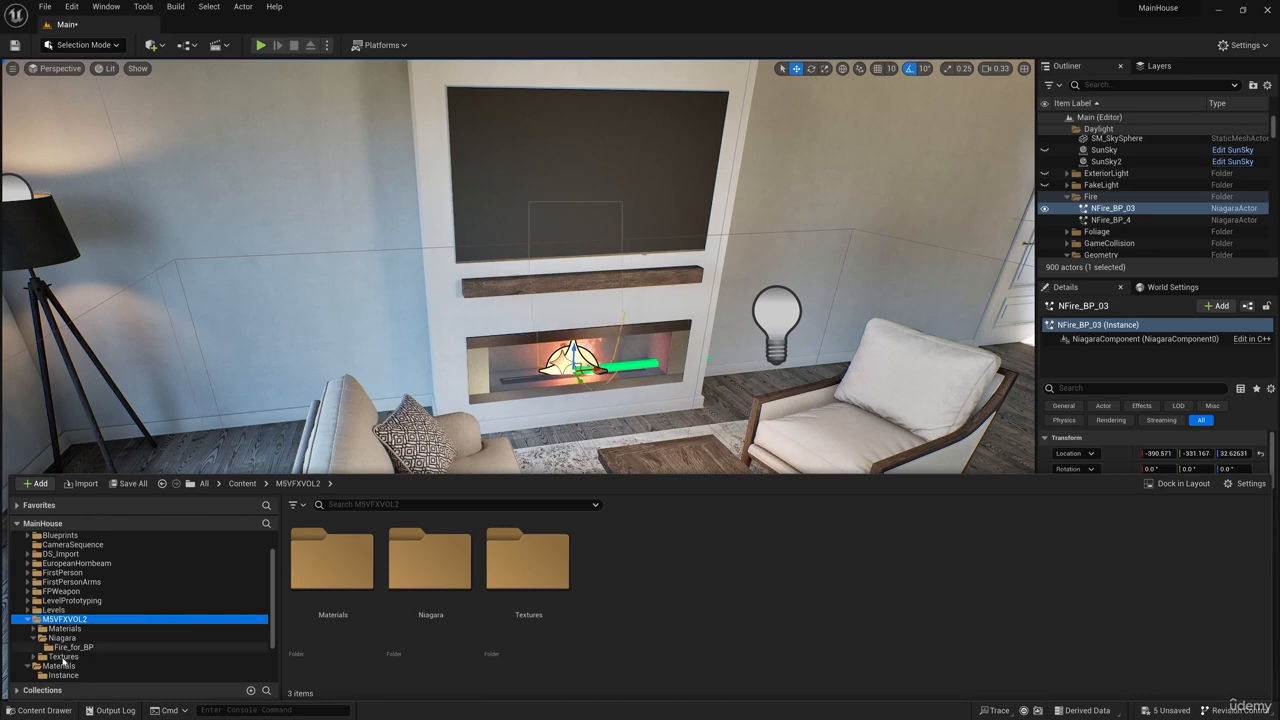
pyautogui.click(62, 657)
pyautogui.click(33, 657)
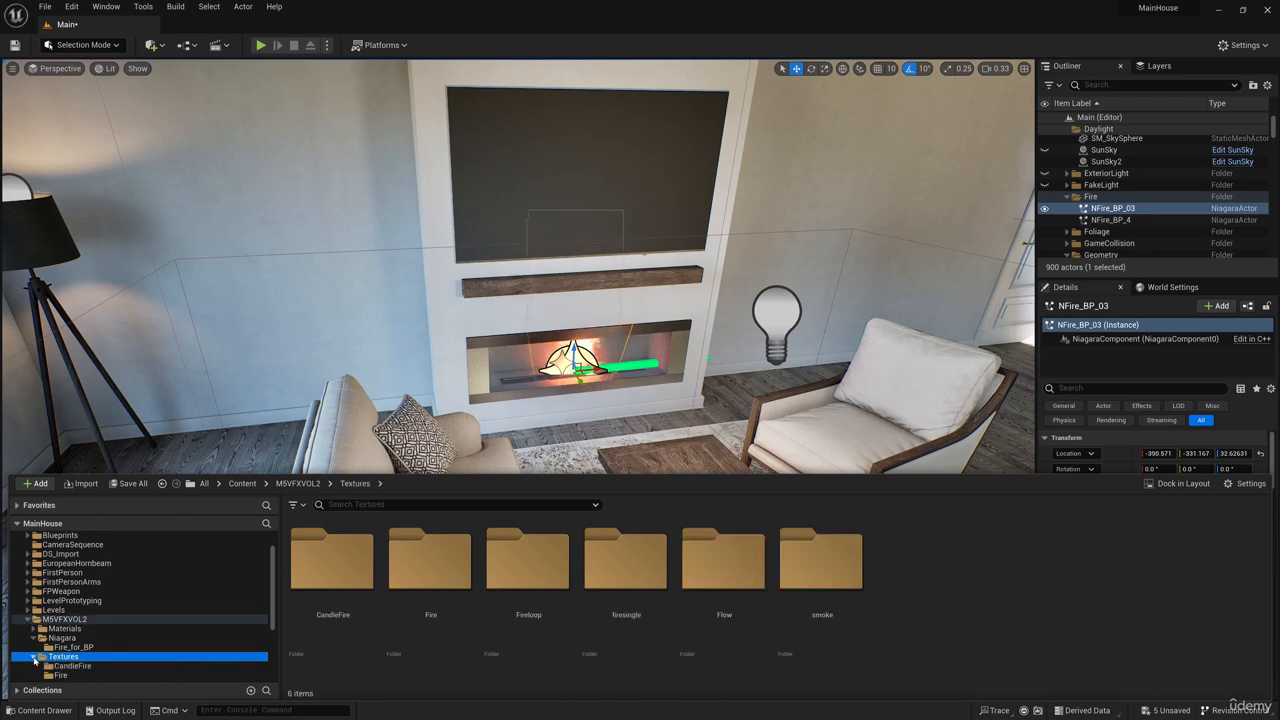
pyautogui.scroll(-2, 114, 650)
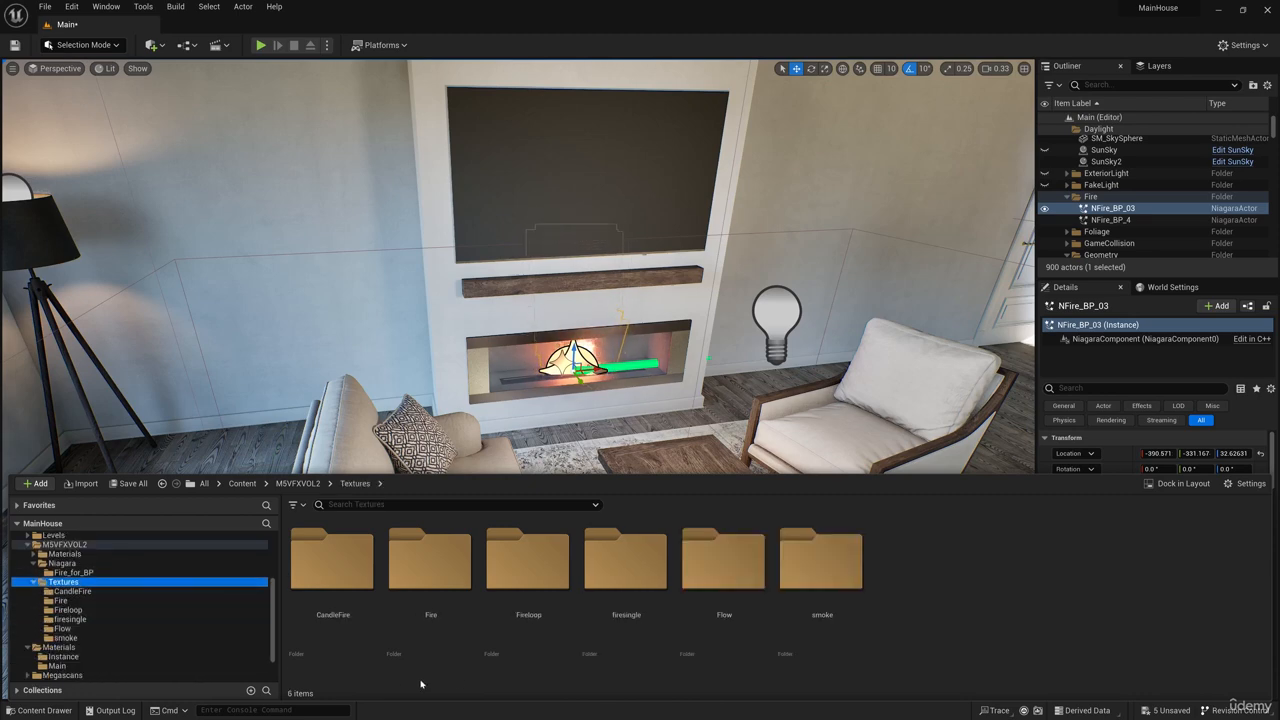
pyautogui.click(435, 578)
pyautogui.doubleClick(435, 578)
pyautogui.doubleClick(326, 567)
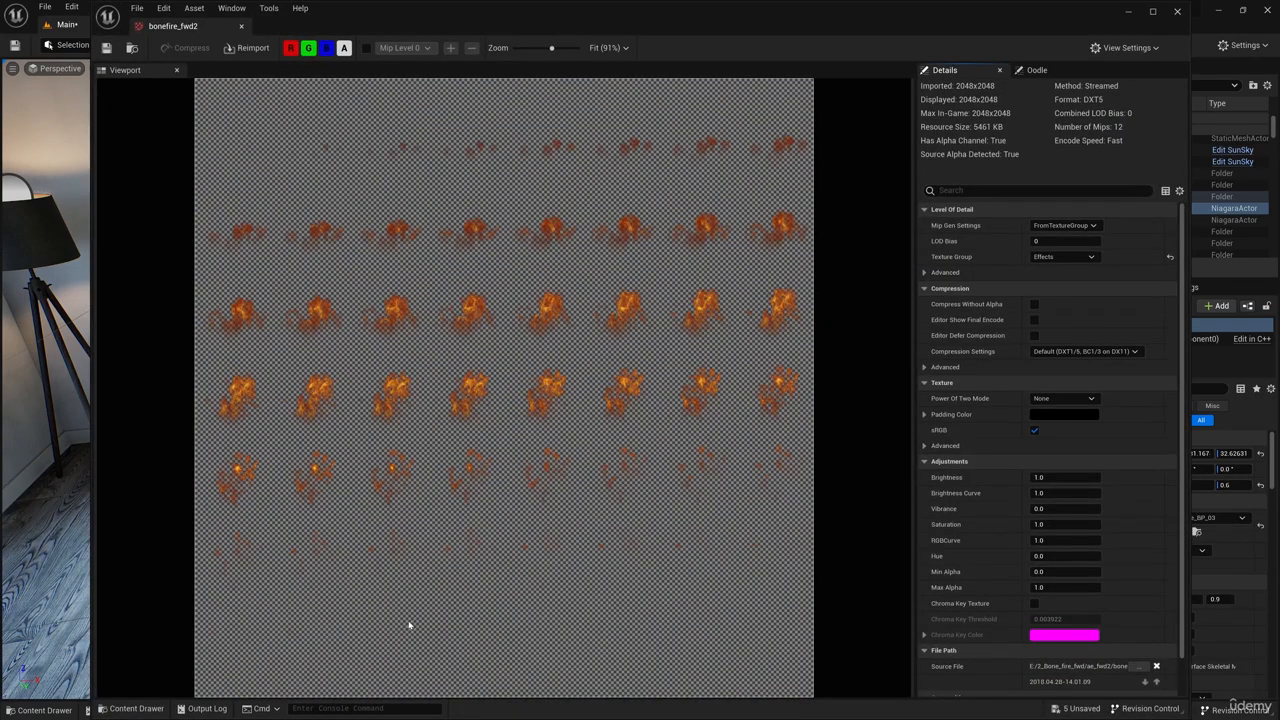
# Step: Set the bonefire_fwd2 texture's Mip Gen Settings to NoMipmaps, save it and close its editor
pyautogui.click(1095, 227)
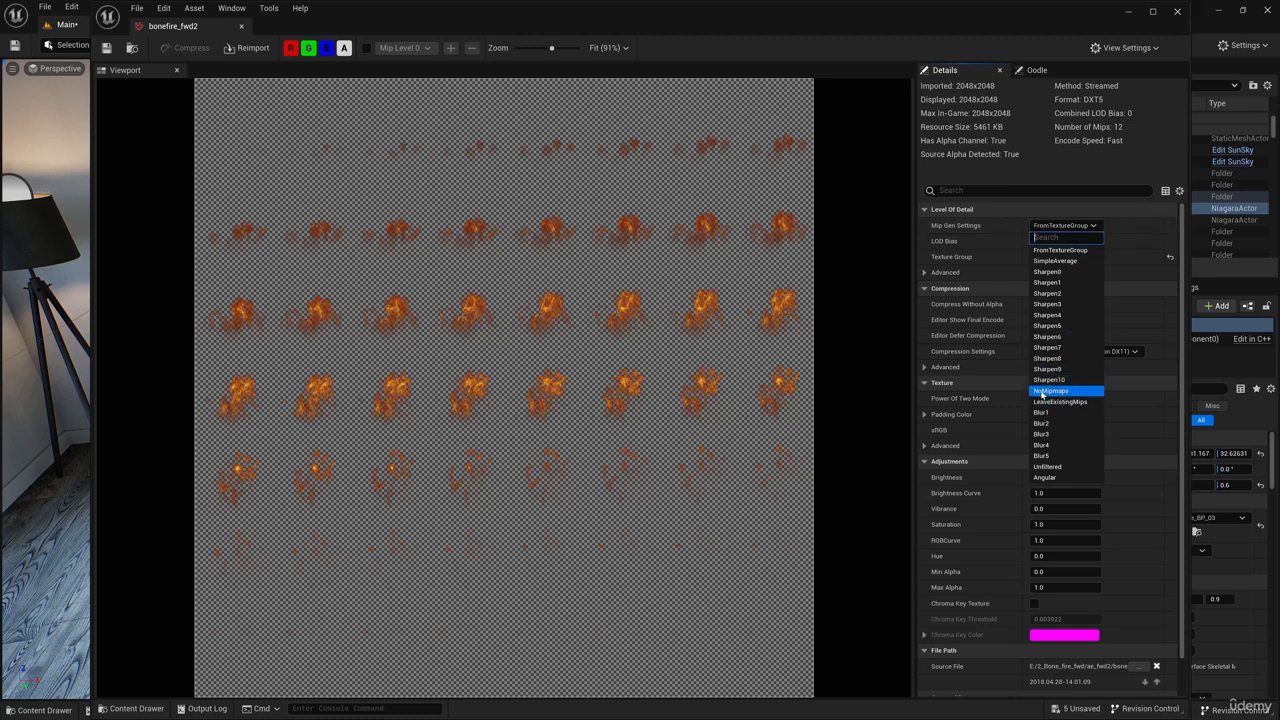
pyautogui.click(1062, 391)
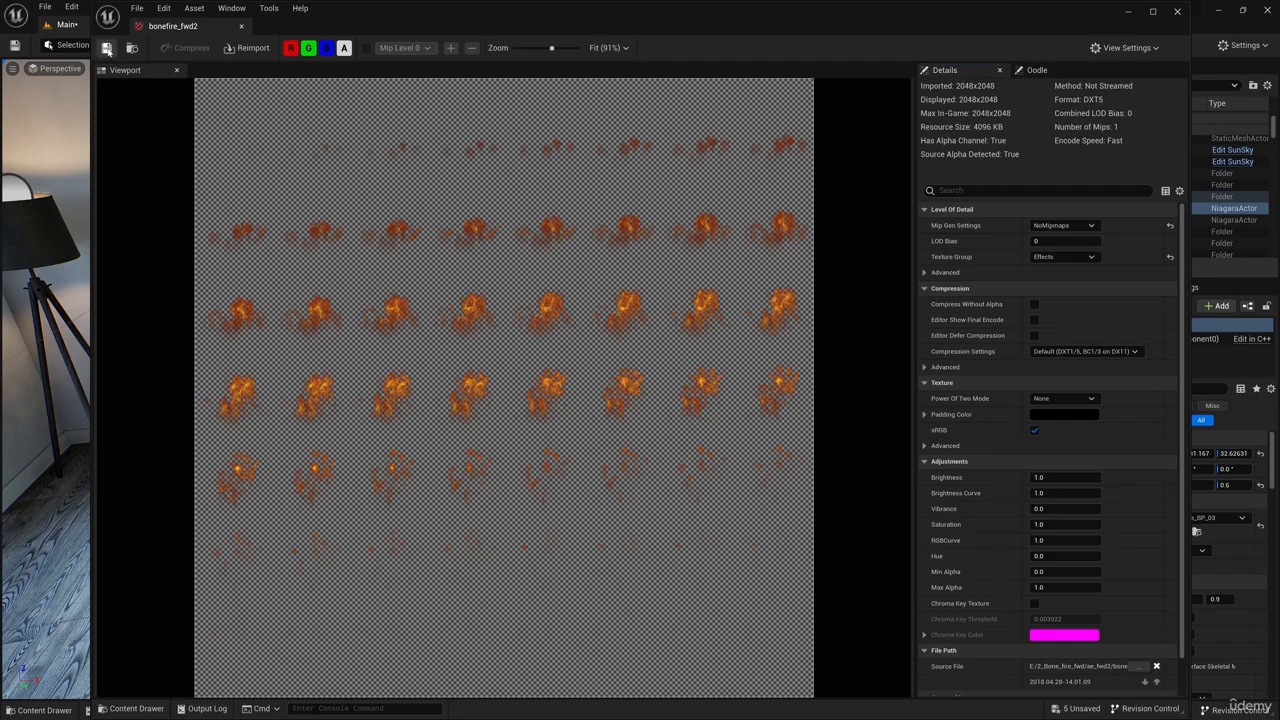
pyautogui.click(1178, 12)
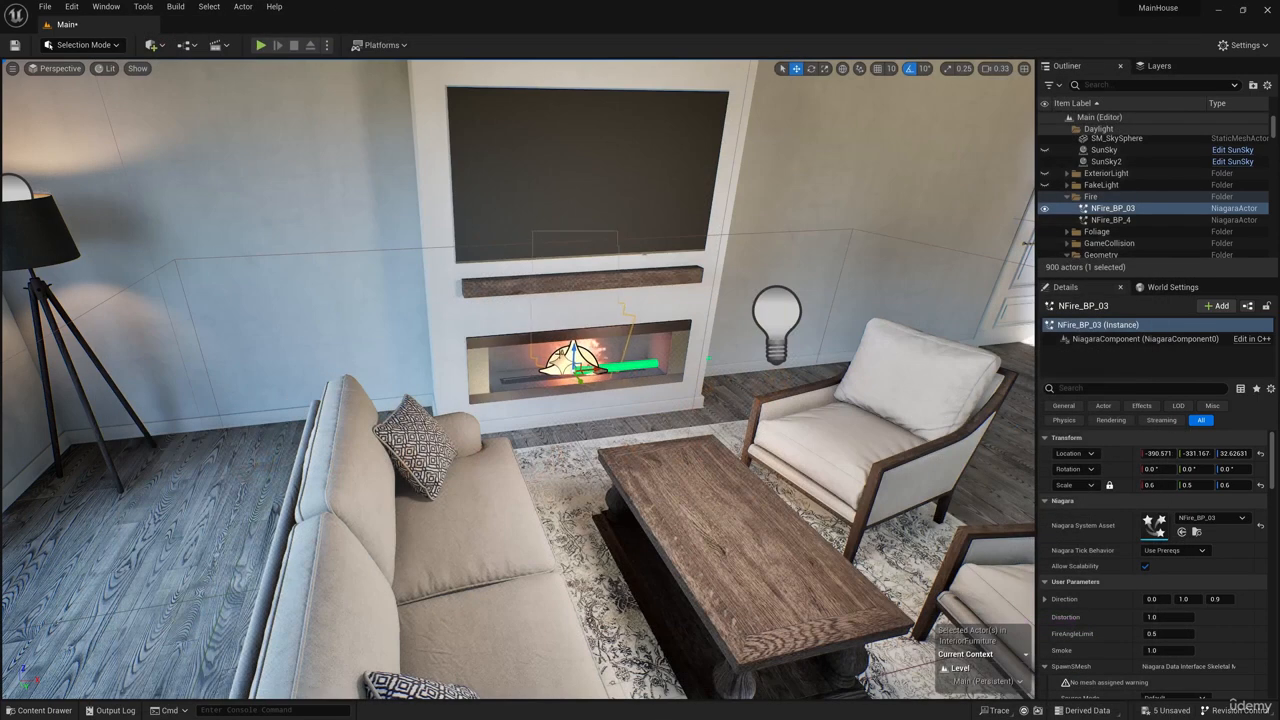
# Step: Set Mip Gen Settings to NoMipmaps for the bonefire texture in the Fireloop folder, then save and close it
pyautogui.click(44, 710)
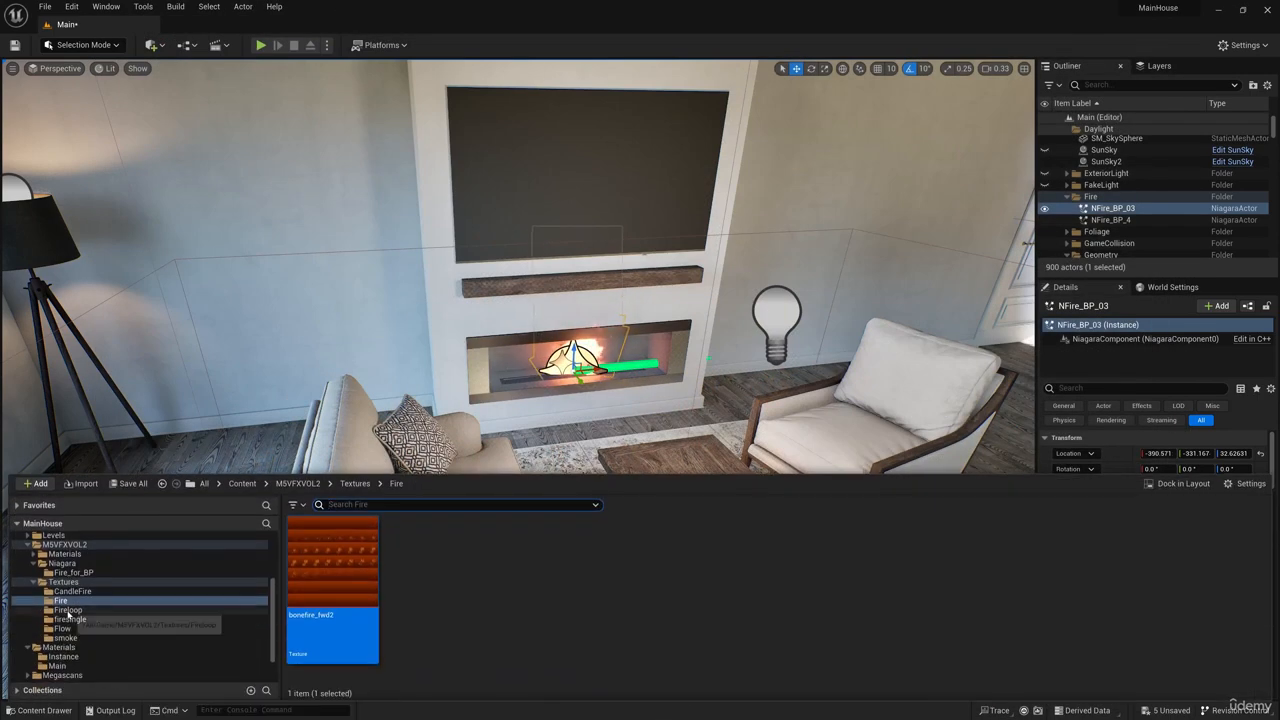
pyautogui.click(86, 611)
pyautogui.doubleClick(302, 582)
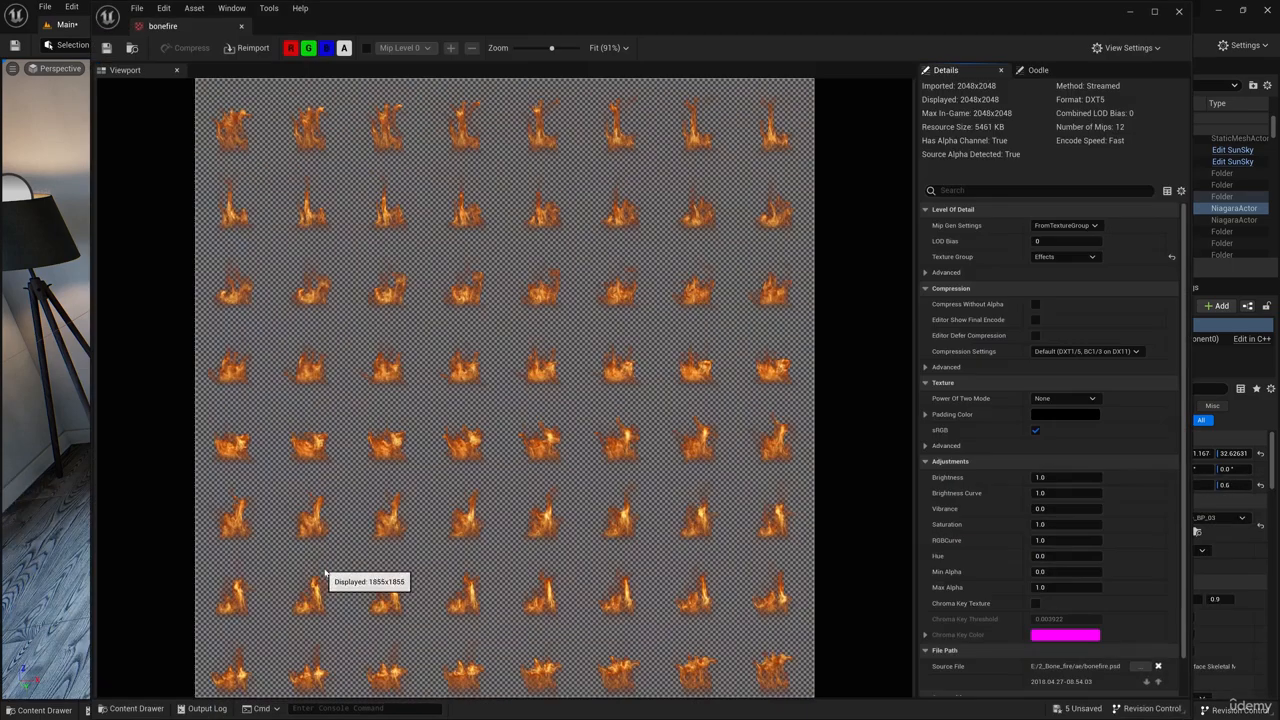
pyautogui.click(1094, 224)
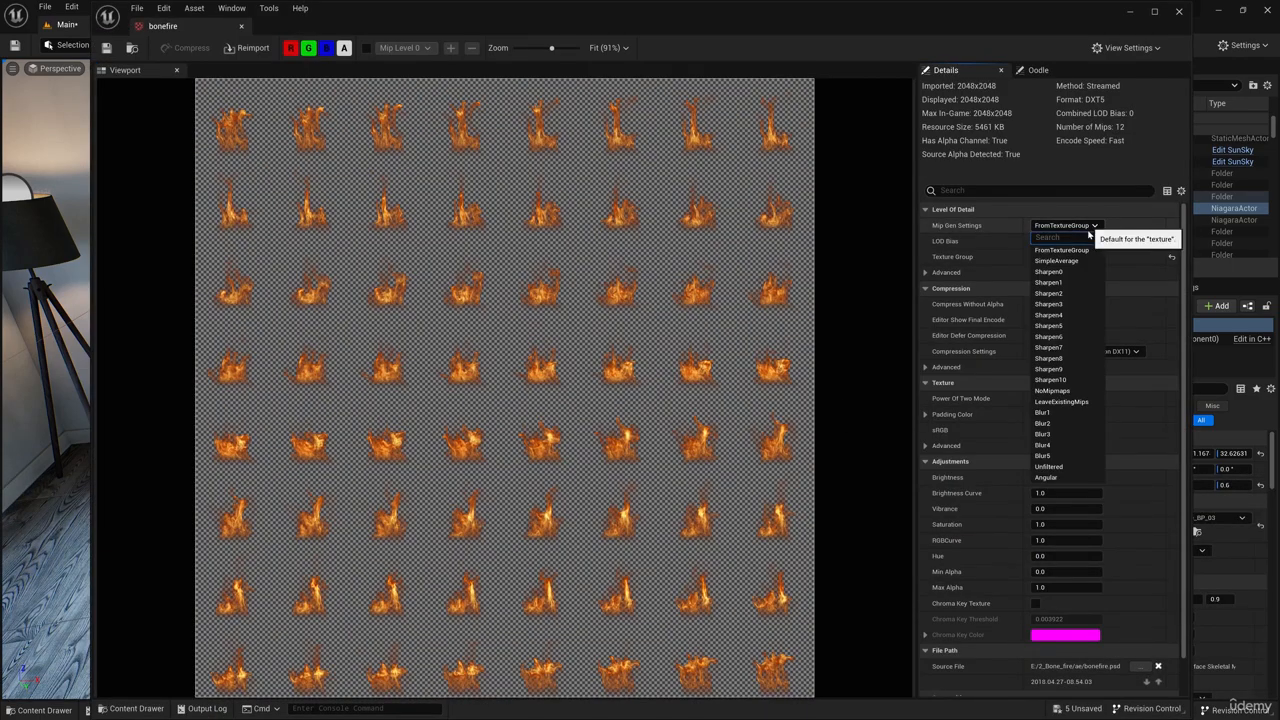
pyautogui.click(1055, 398)
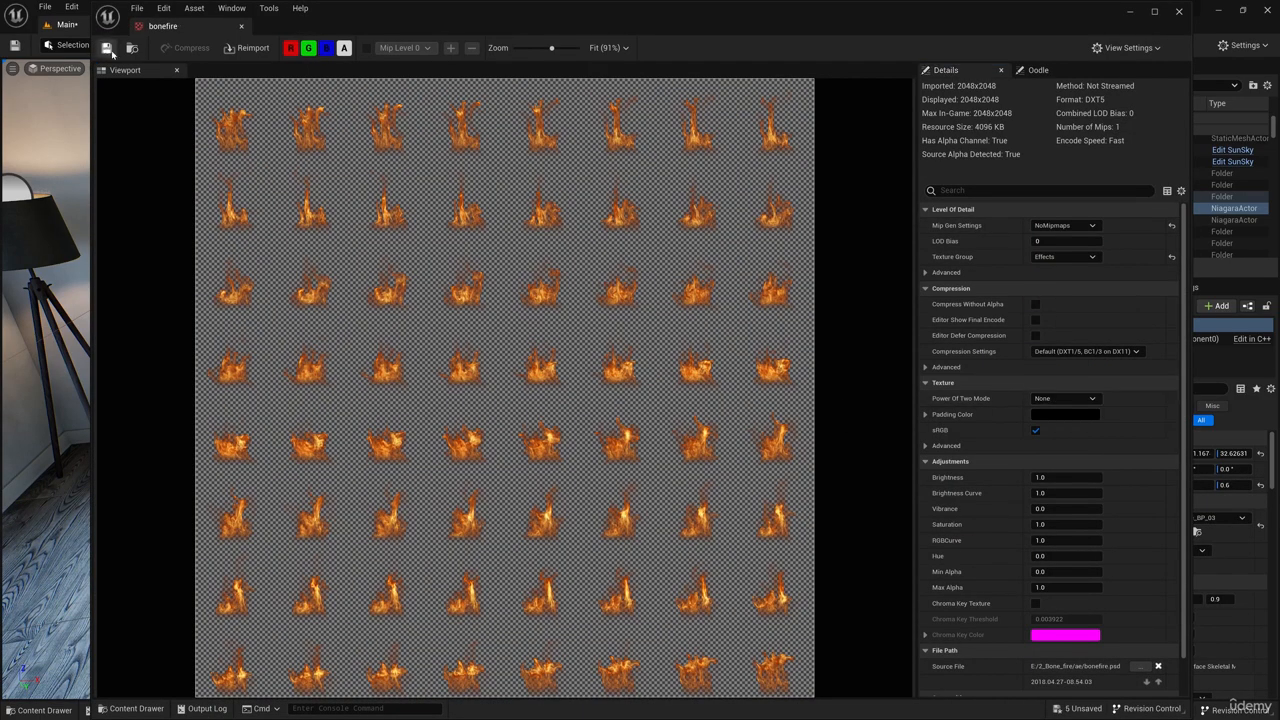
pyautogui.click(1178, 12)
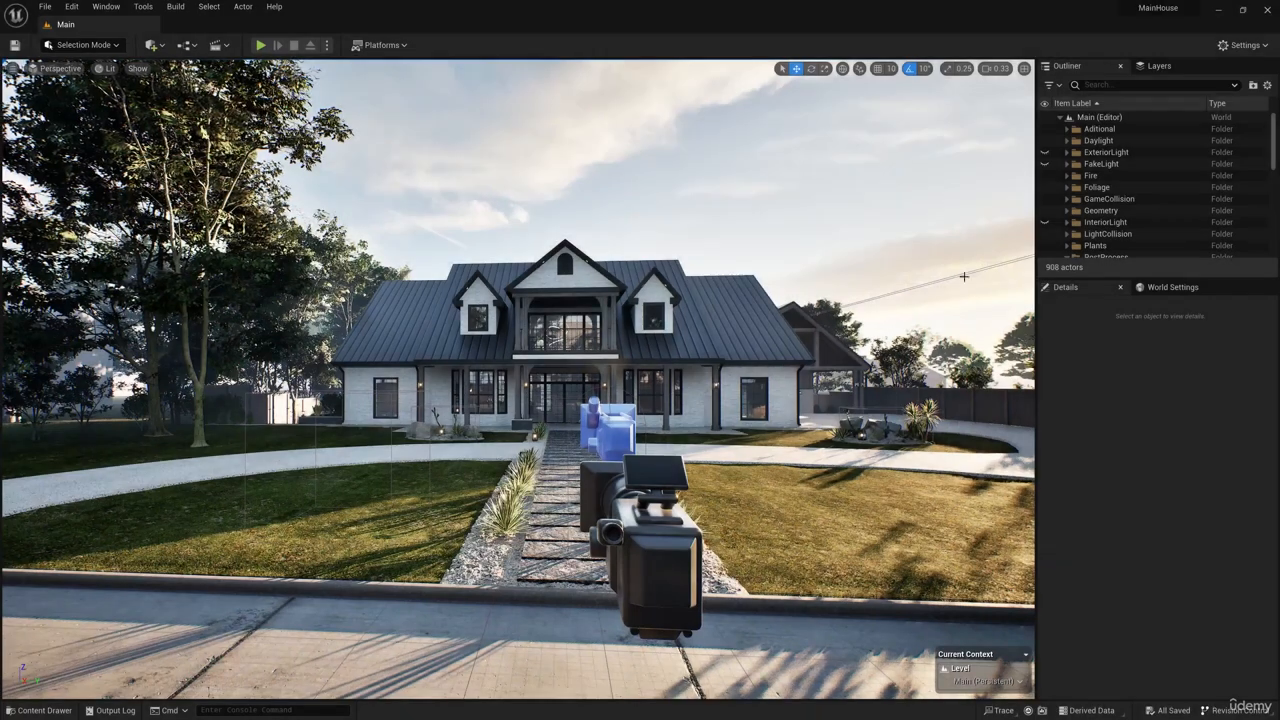
# Step: Select PostProcessVolumeExterior and review its Exposure settings, including metering mode and exposure compensation
pyautogui.moveTo(1275, 150); pyautogui.dragTo(1262, 238)
pyautogui.click(1132, 253)
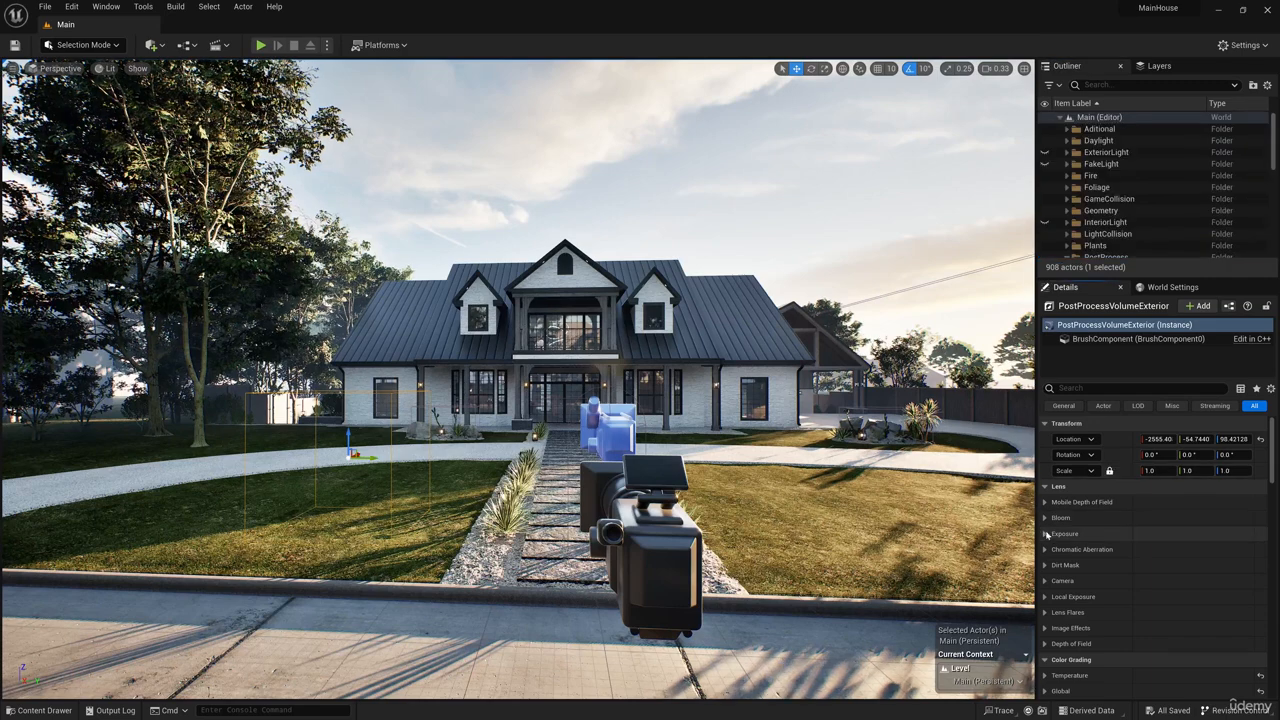
pyautogui.click(1045, 535)
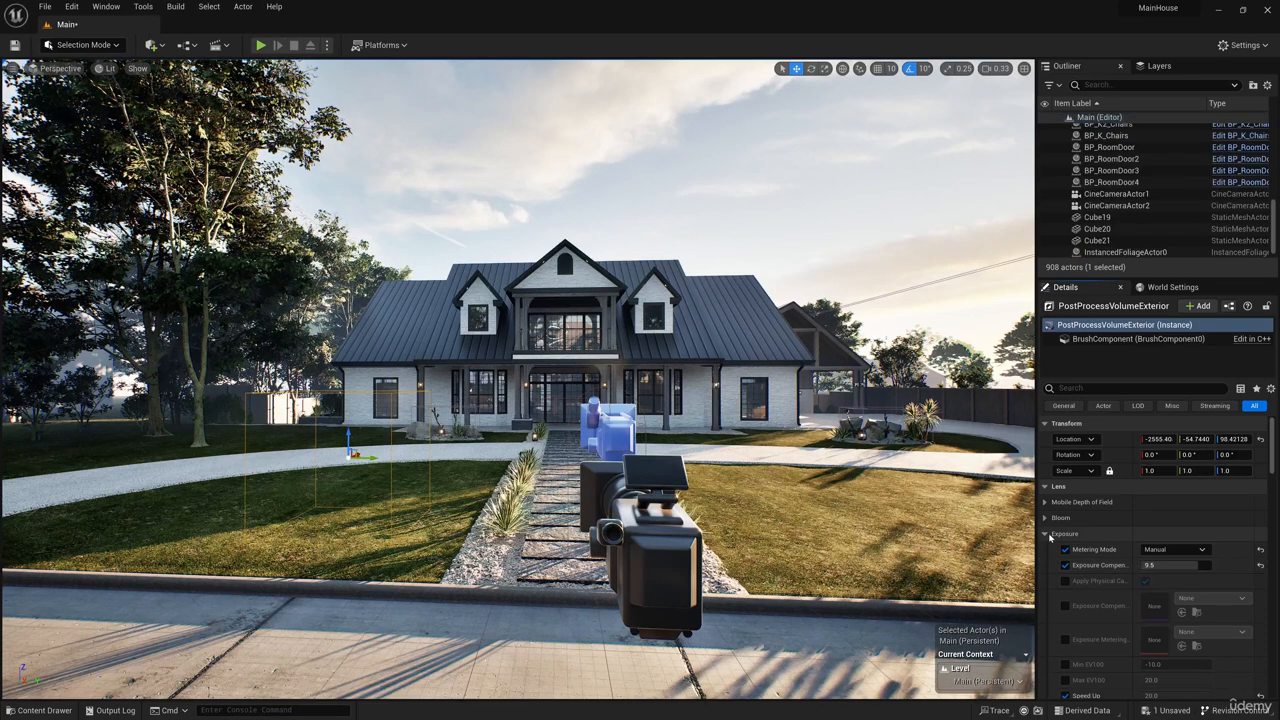
pyautogui.click(1046, 534)
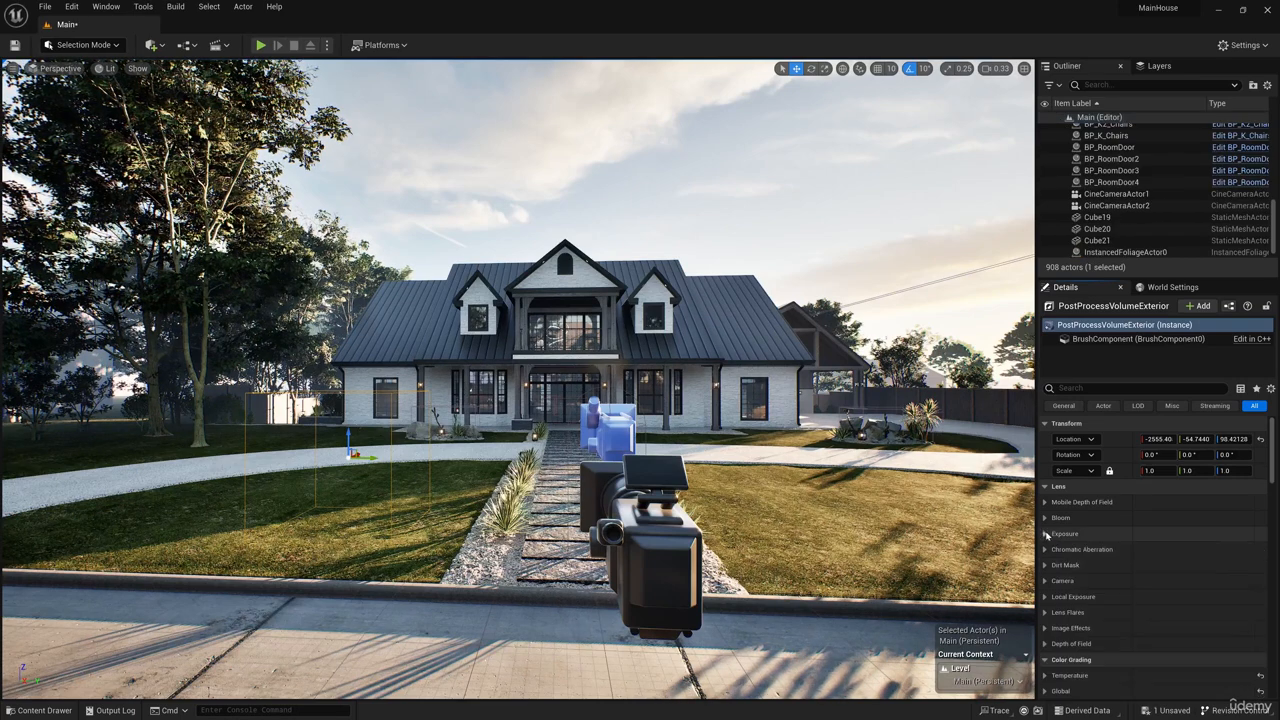
# Step: Examine the intensity of SunSky's SkyLight component in the Daylight folder and select the sky sphere
pyautogui.moveTo(1274, 229); pyautogui.dragTo(1276, 145)
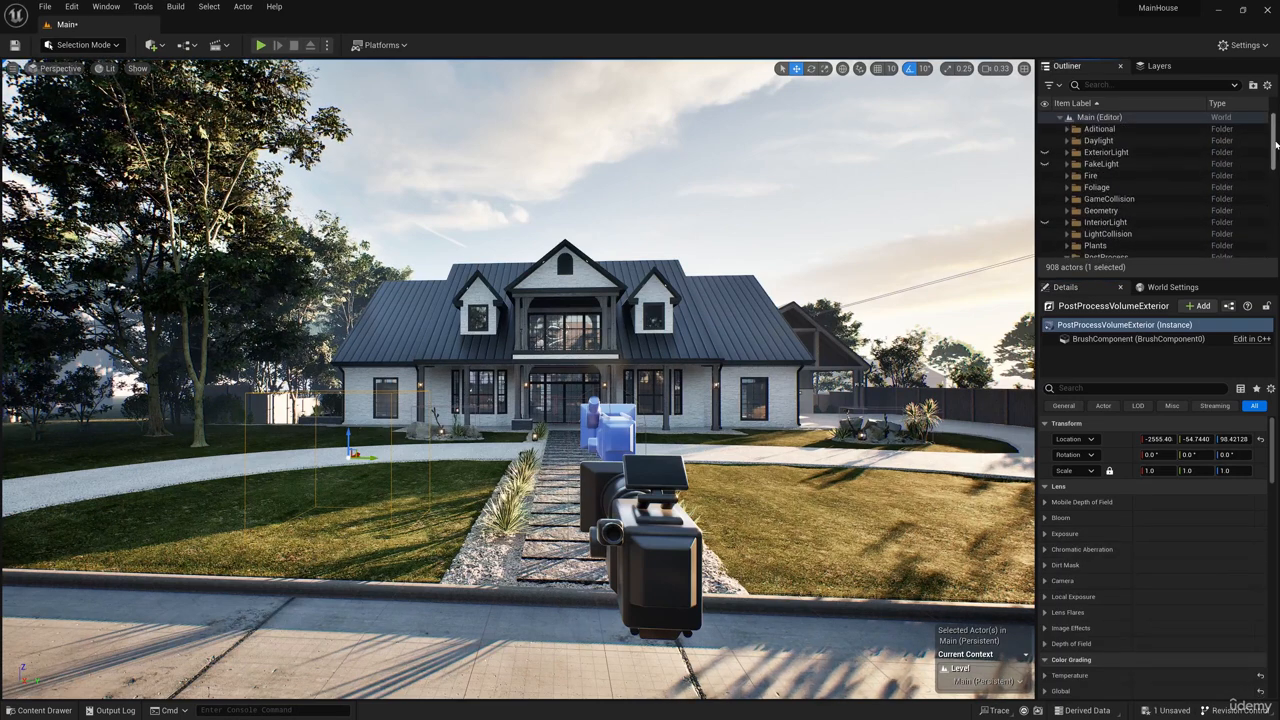
pyautogui.click(1068, 141)
pyautogui.click(1104, 176)
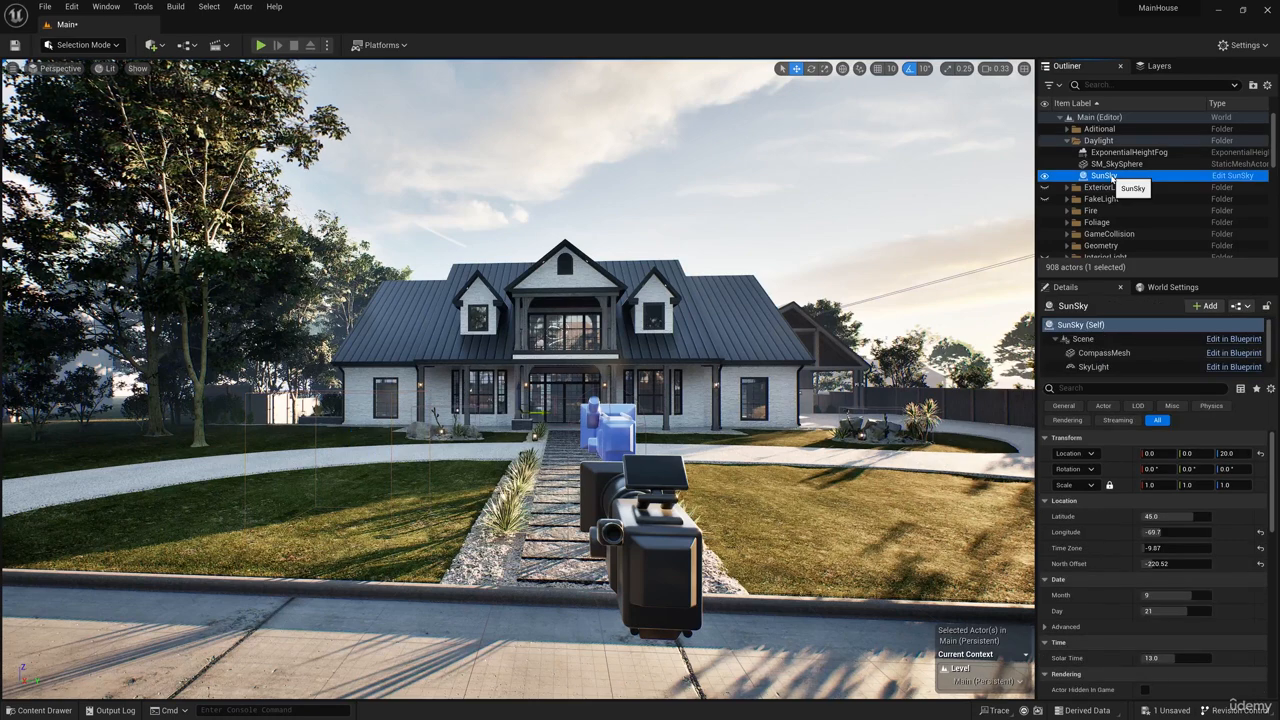
pyautogui.scroll(-1, 1090, 352)
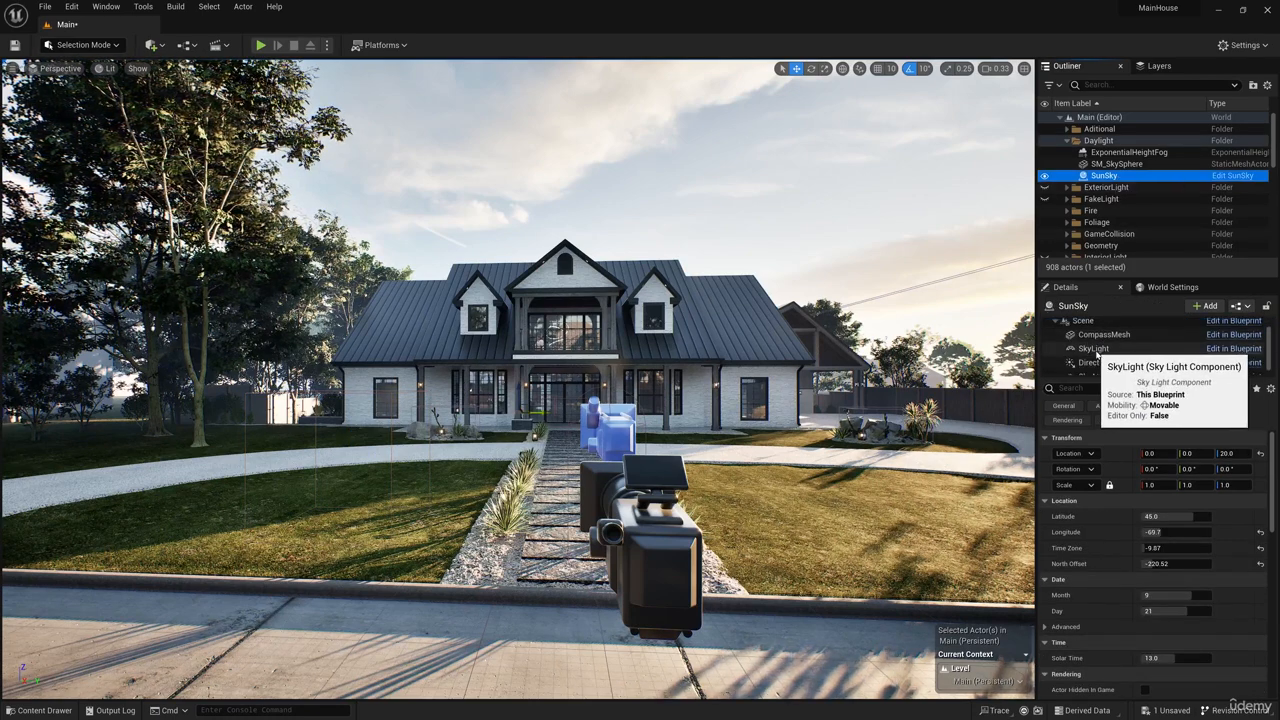
pyautogui.click(1090, 349)
pyautogui.scroll(-1, 1100, 560)
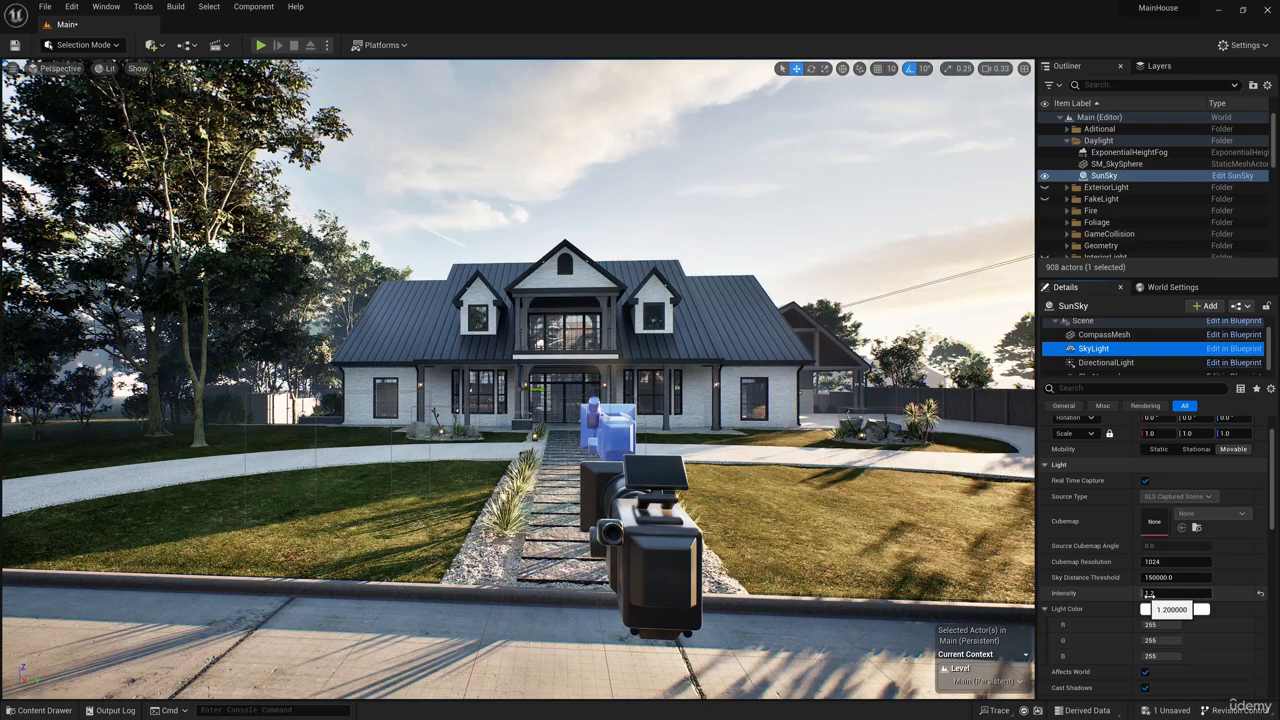
pyautogui.moveTo(755, 463)
pyautogui.mouseDown(button='right')
pyautogui.moveTo(620, 462)
pyautogui.moveTo(755, 463)
pyautogui.mouseUp(button='right')
pyautogui.moveTo(549, 371)
pyautogui.mouseDown(button='right')
pyautogui.moveTo(560, 371)
pyautogui.moveTo(549, 371)
pyautogui.mouseUp(button='right')
pyautogui.click(500, 180)
# Step: Open MI_EuropeanHornbeam_TwoSided from the EuropeanHornbeam SimpleWind materials, review its leaf albedo and translucency parameters, and close it
pyautogui.click(40, 710)
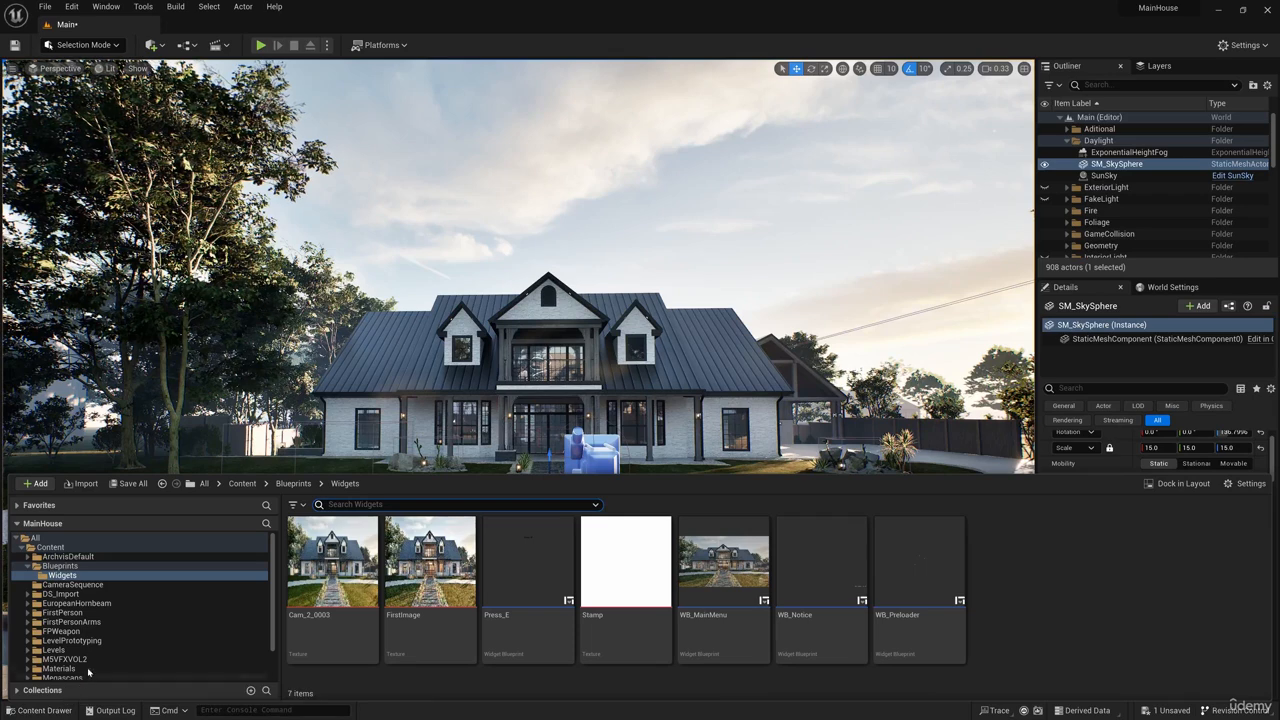
pyautogui.click(28, 603)
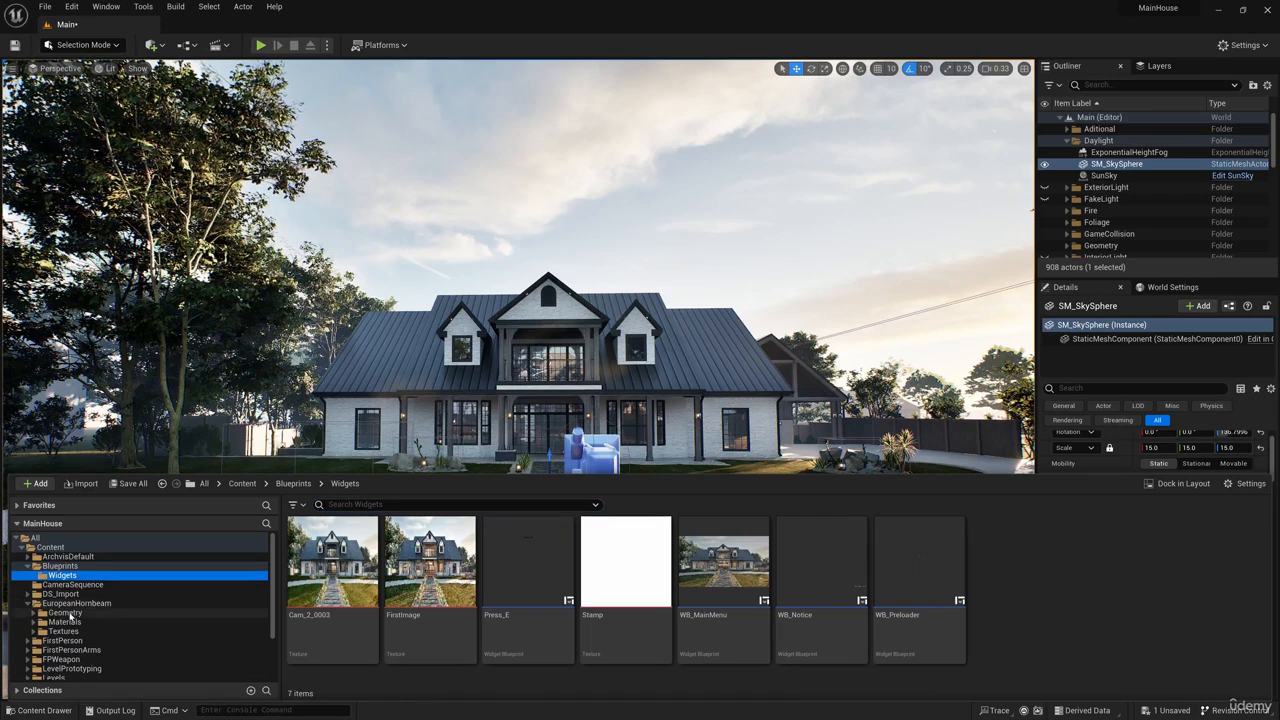
pyautogui.click(66, 623)
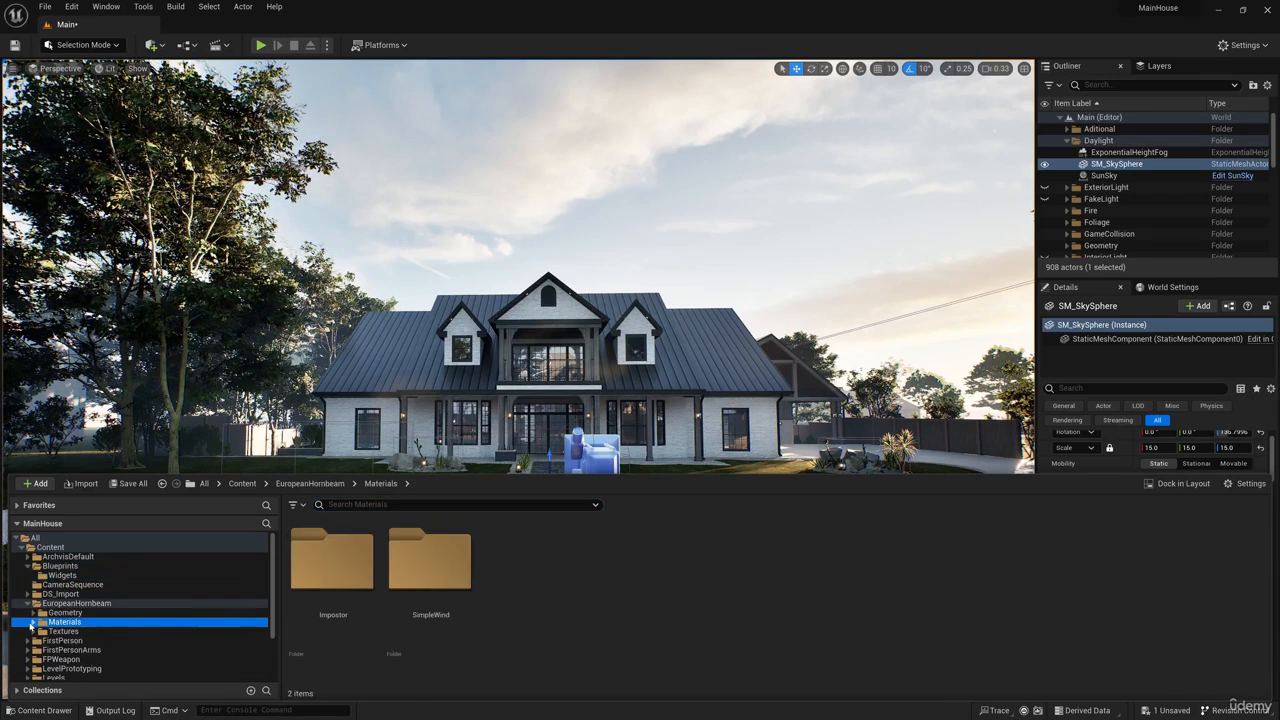
pyautogui.click(33, 623)
pyautogui.click(74, 640)
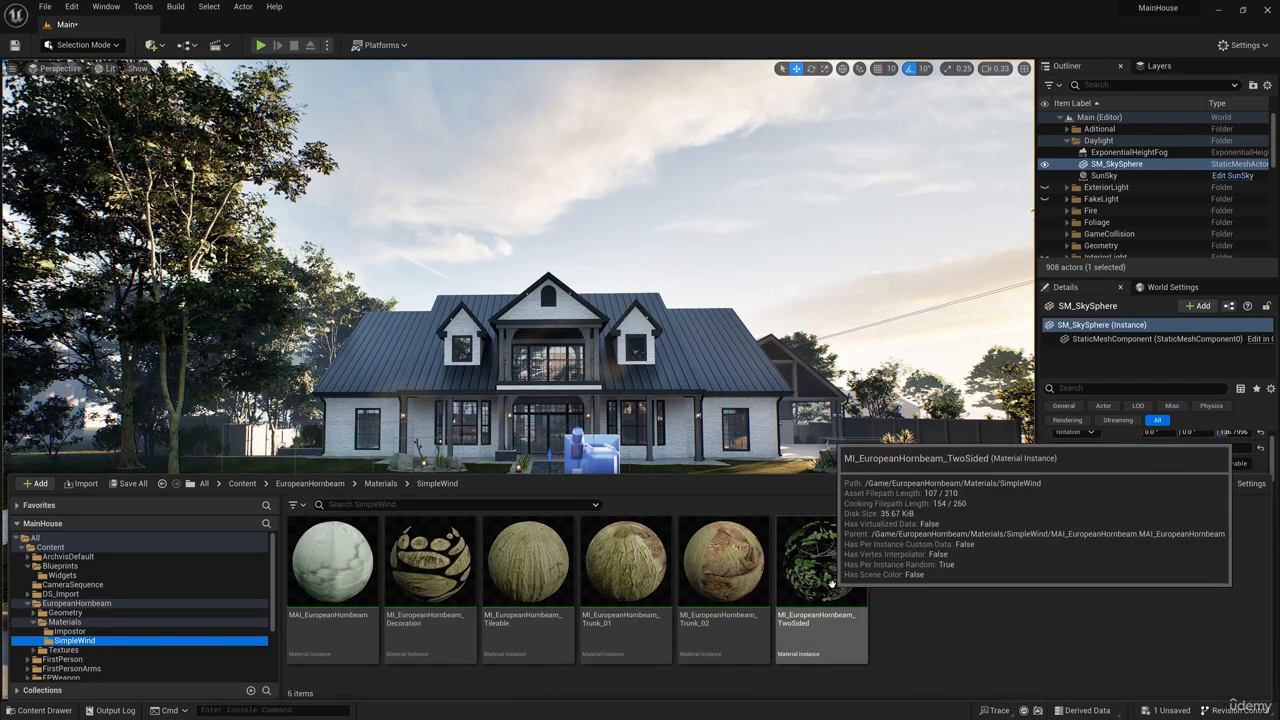
pyautogui.doubleClick(831, 585)
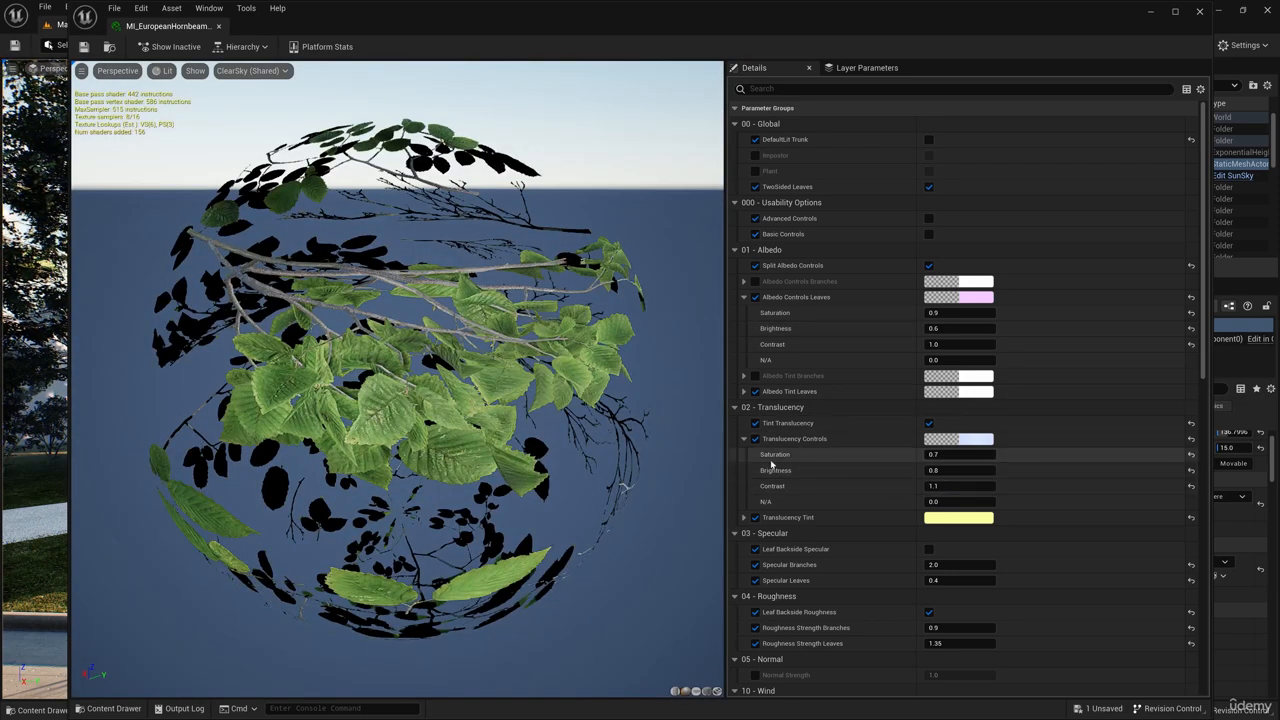
pyautogui.click(1199, 12)
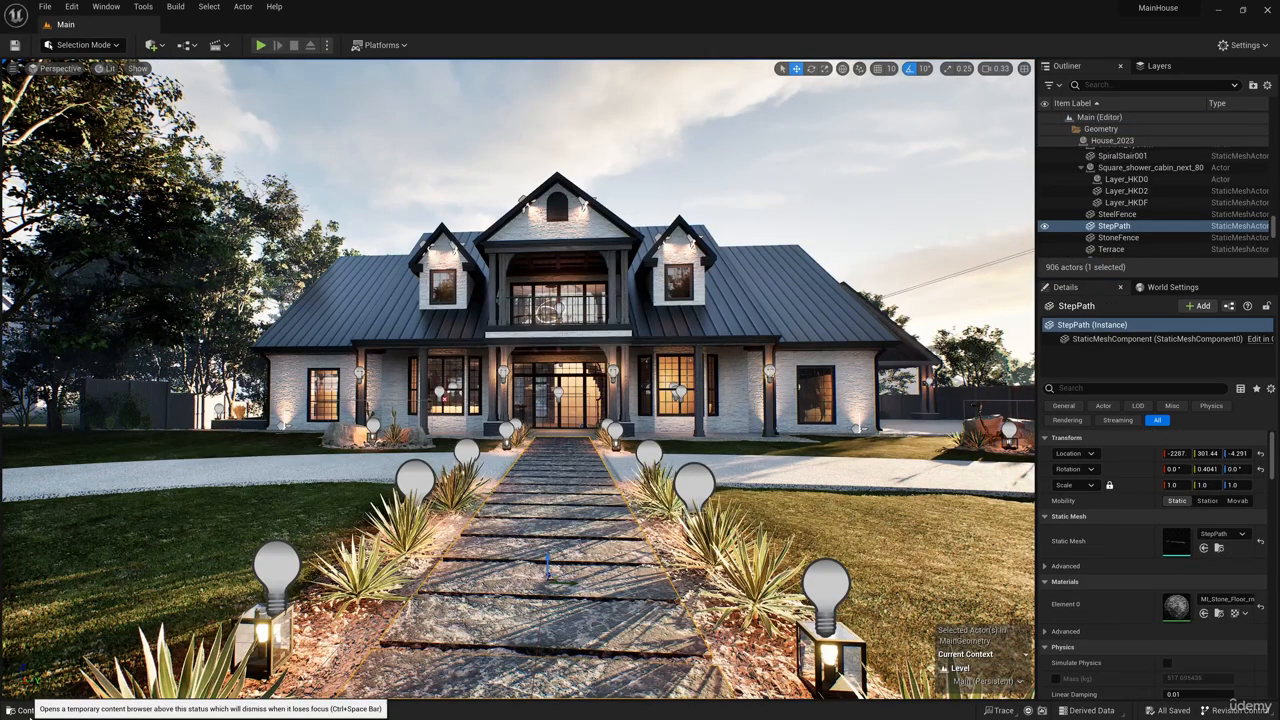
# Step: Open the MainMenu level from the Levels folder and open its Level Blueprint
pyautogui.click(30, 710)
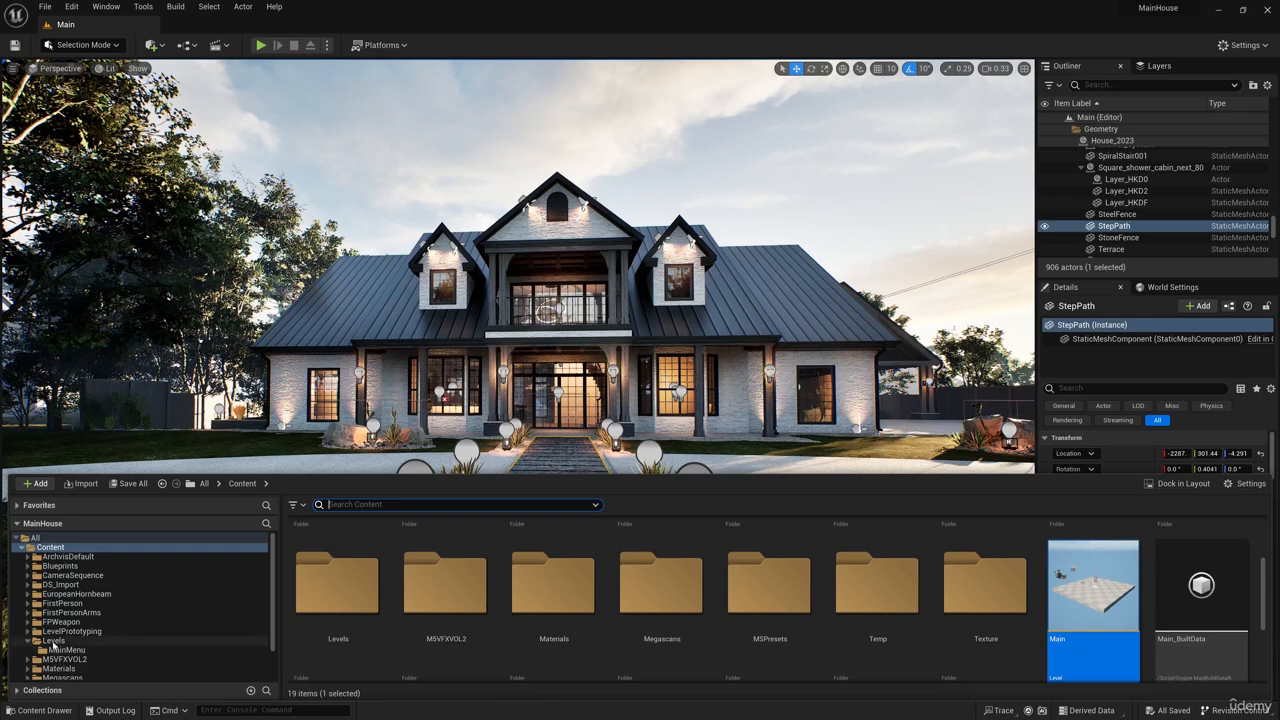
pyautogui.click(62, 650)
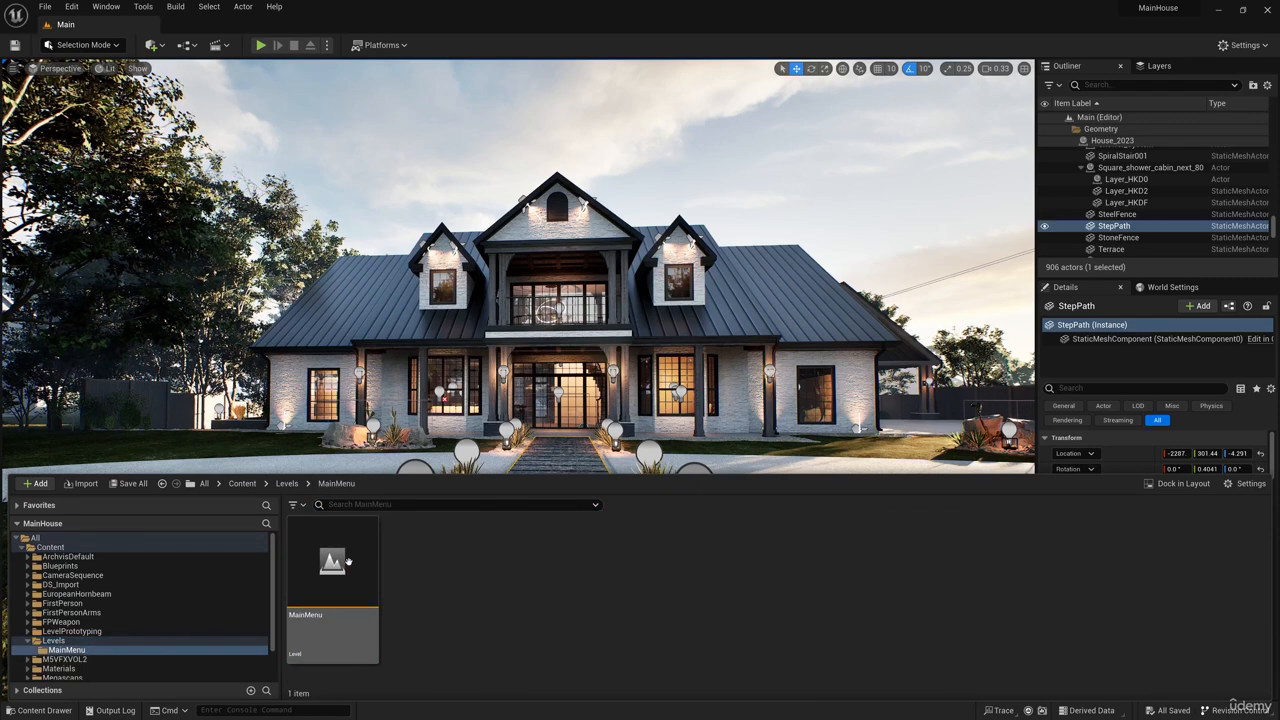
pyautogui.doubleClick(347, 562)
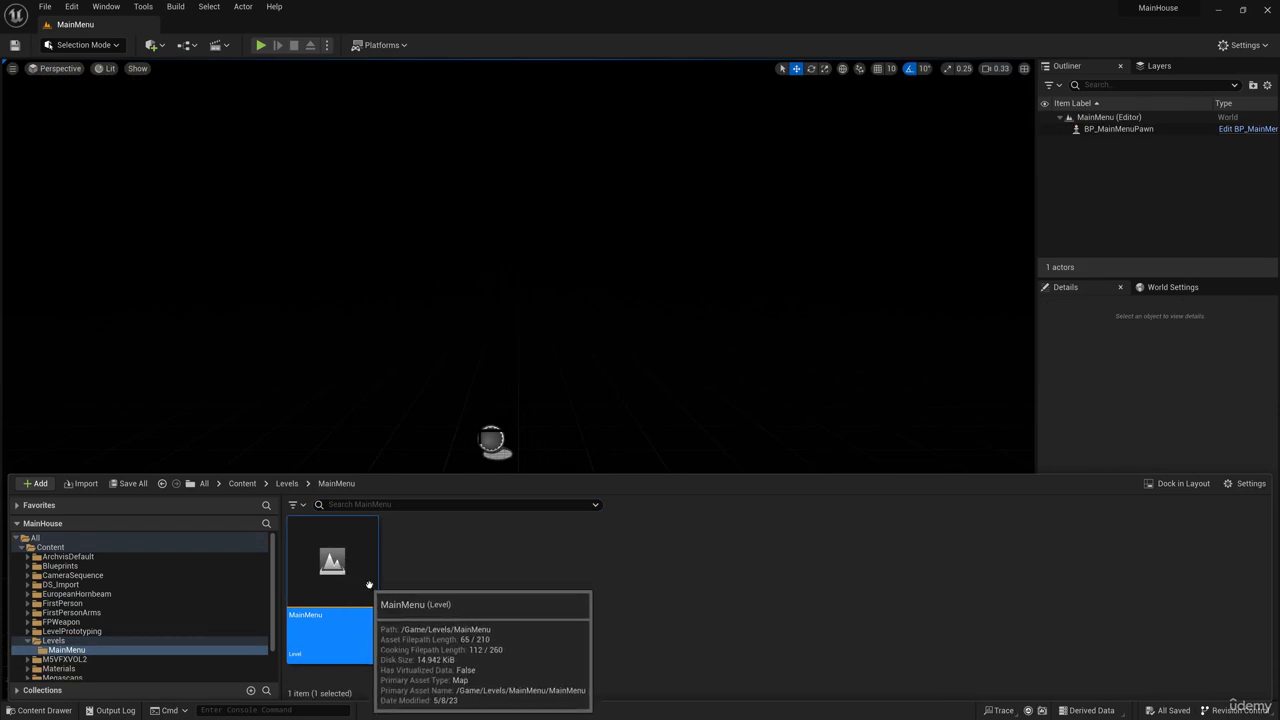
pyautogui.click(196, 47)
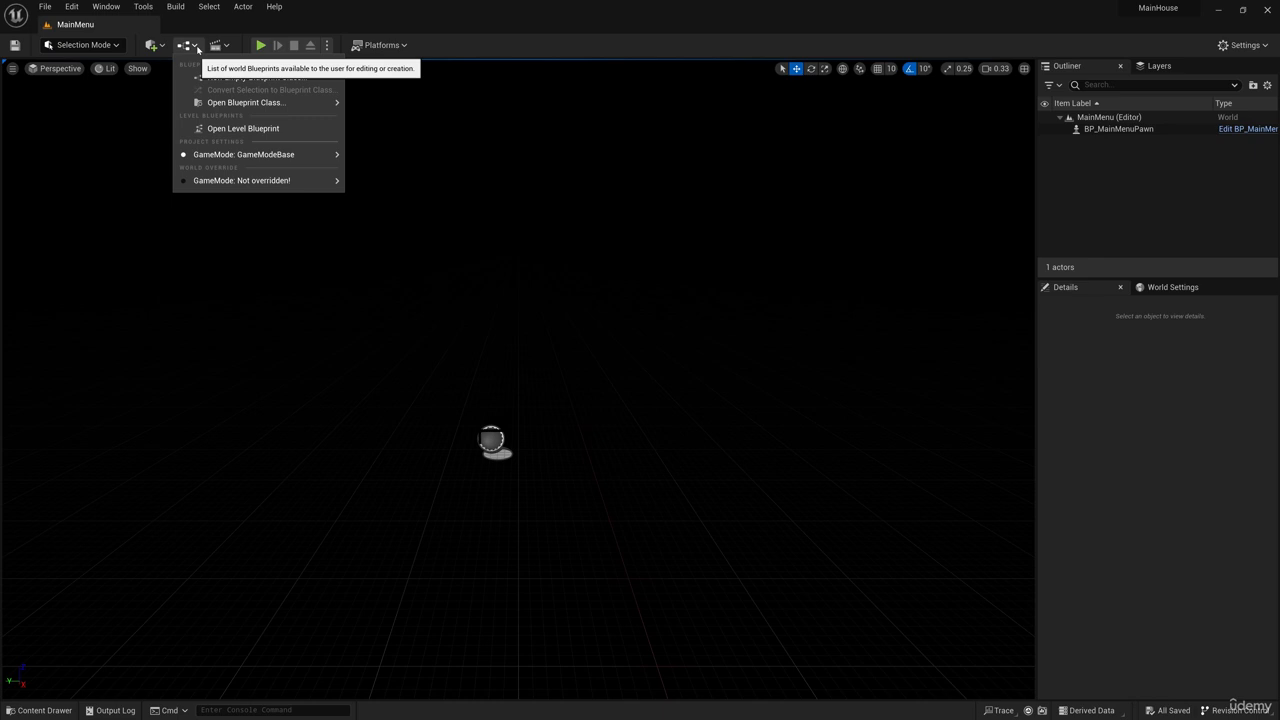
pyautogui.click(235, 128)
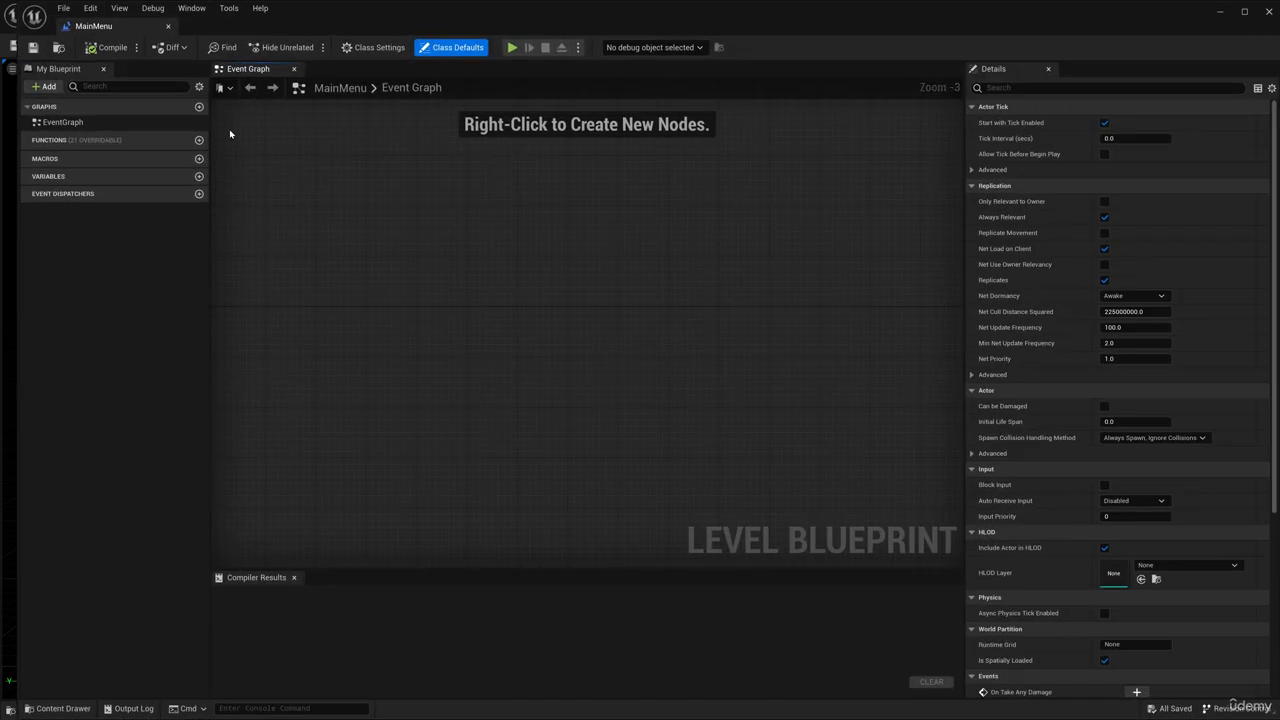
# Step: Add an Event BeginPlay node to the event graph and connect it to a new Get Game User Settings node
pyautogui.rightClick(415, 301)
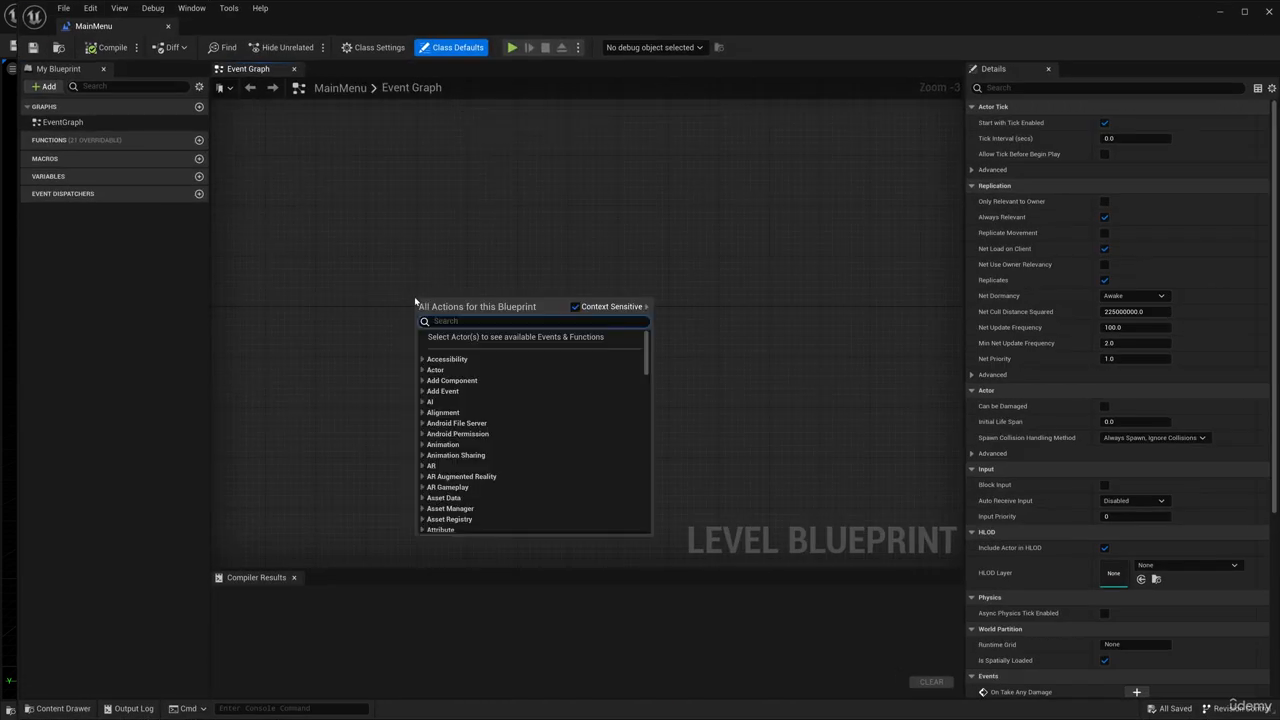
pyautogui.write('beg')
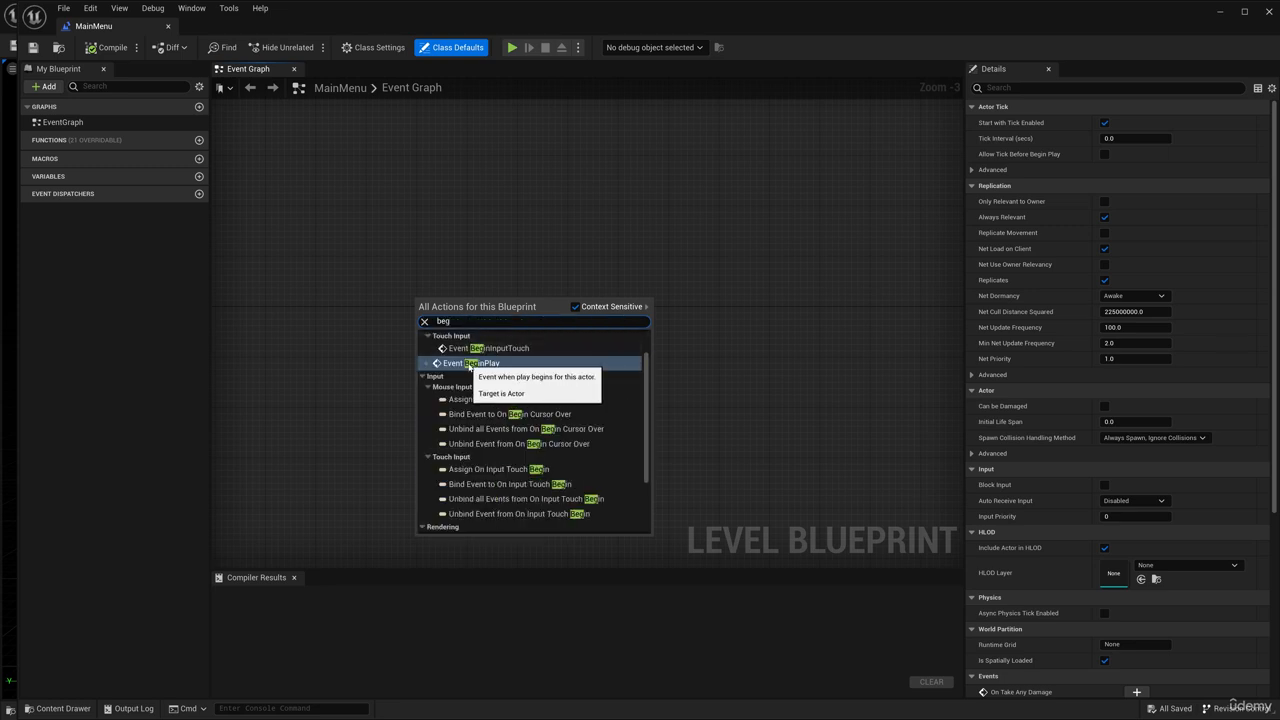
pyautogui.click(468, 364)
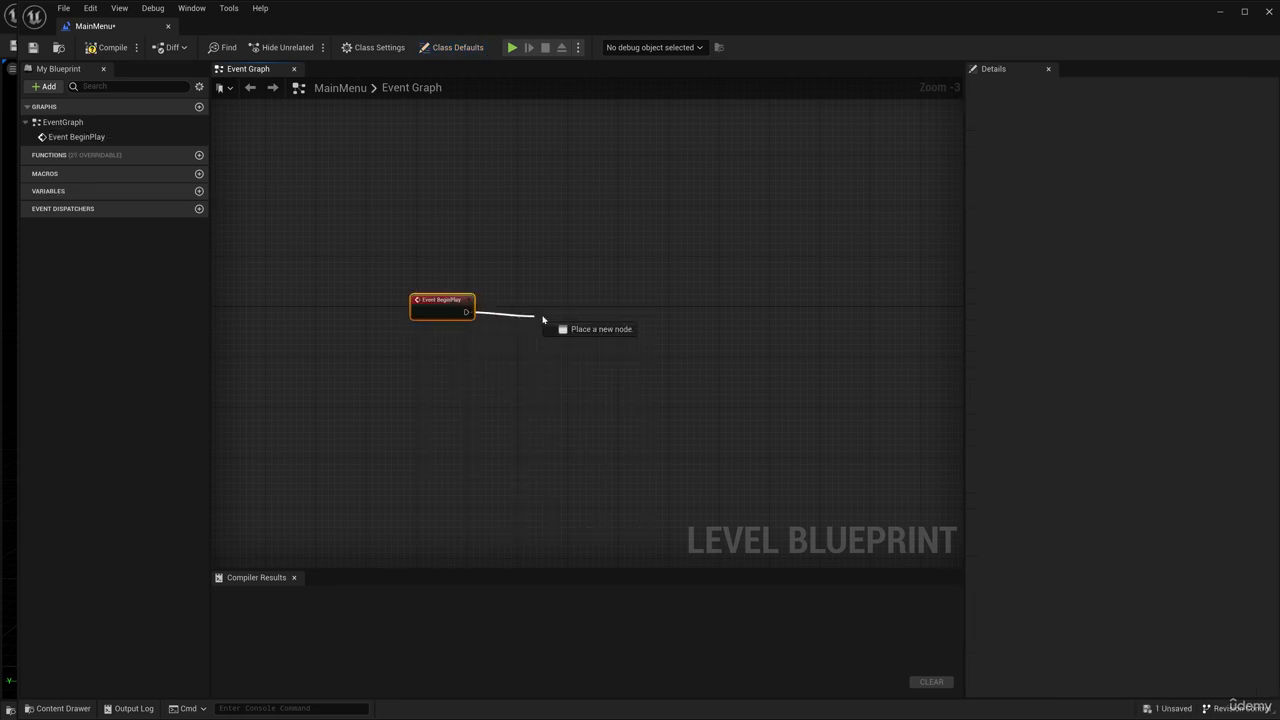
pyautogui.moveTo(543, 319); pyautogui.dragTo(546, 317)
pyautogui.write('get')
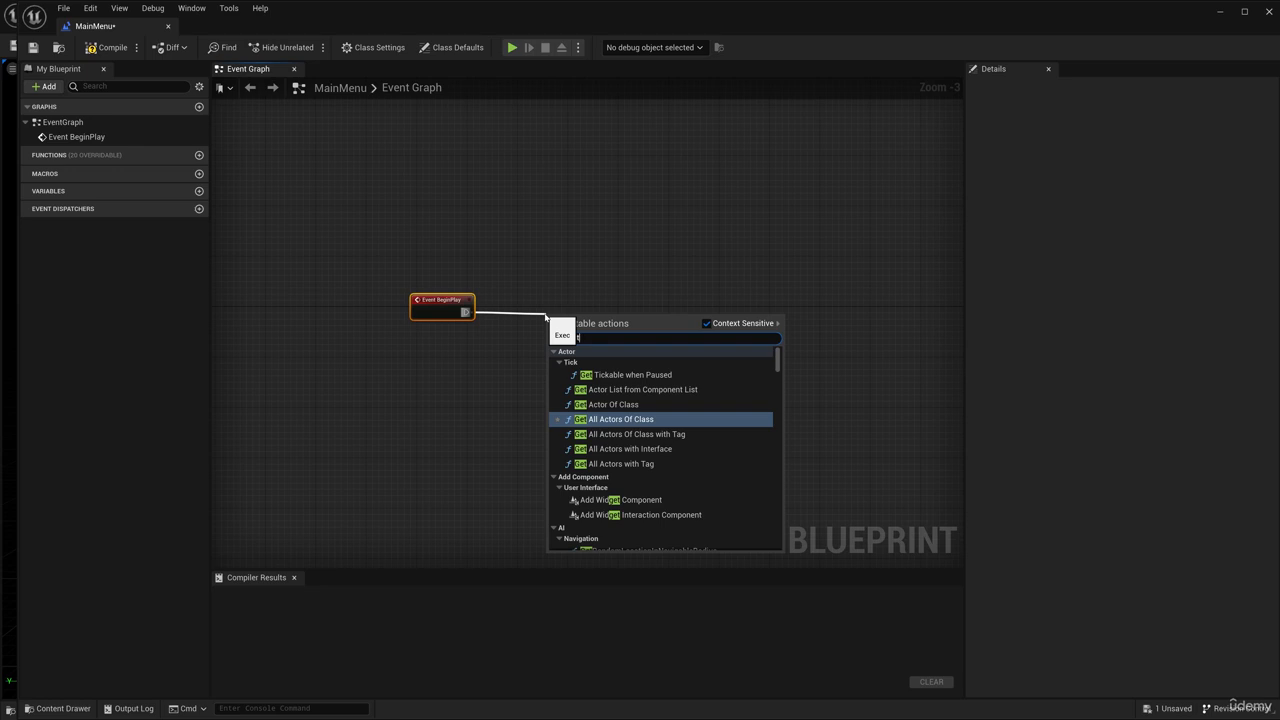
pyautogui.write(' ga')
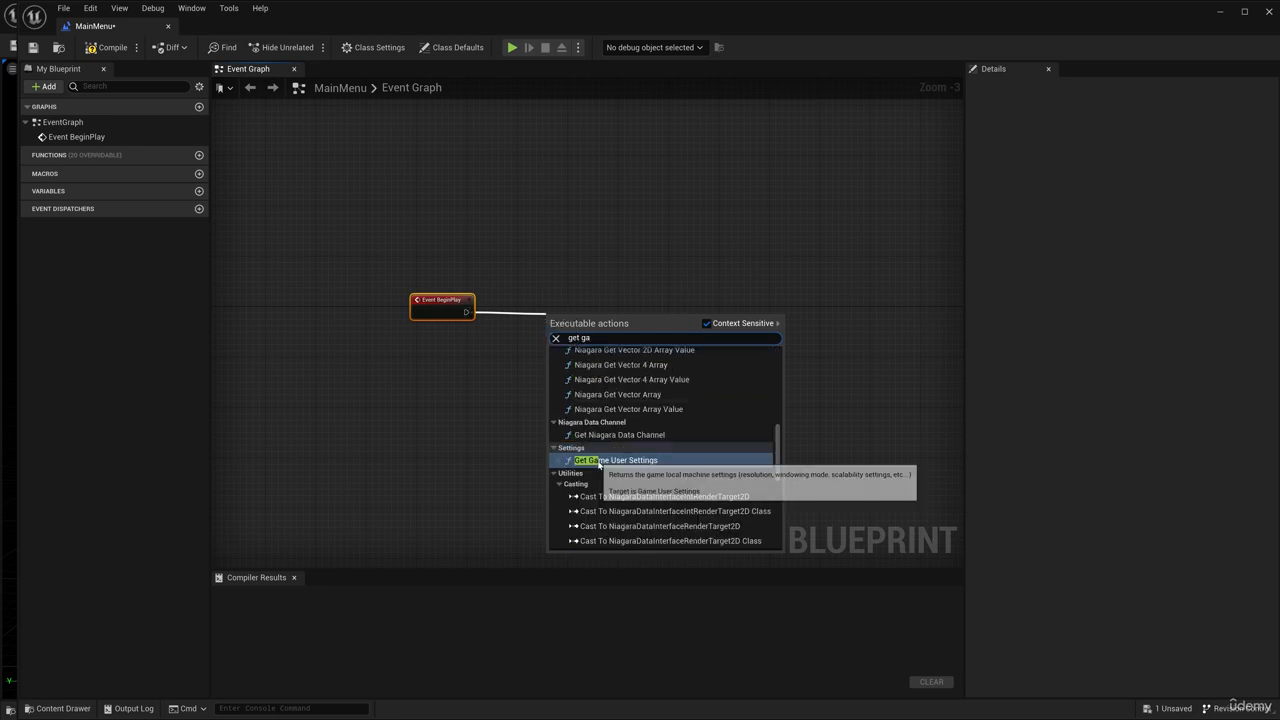
pyautogui.click(592, 461)
pyautogui.scroll(3, 567, 318)
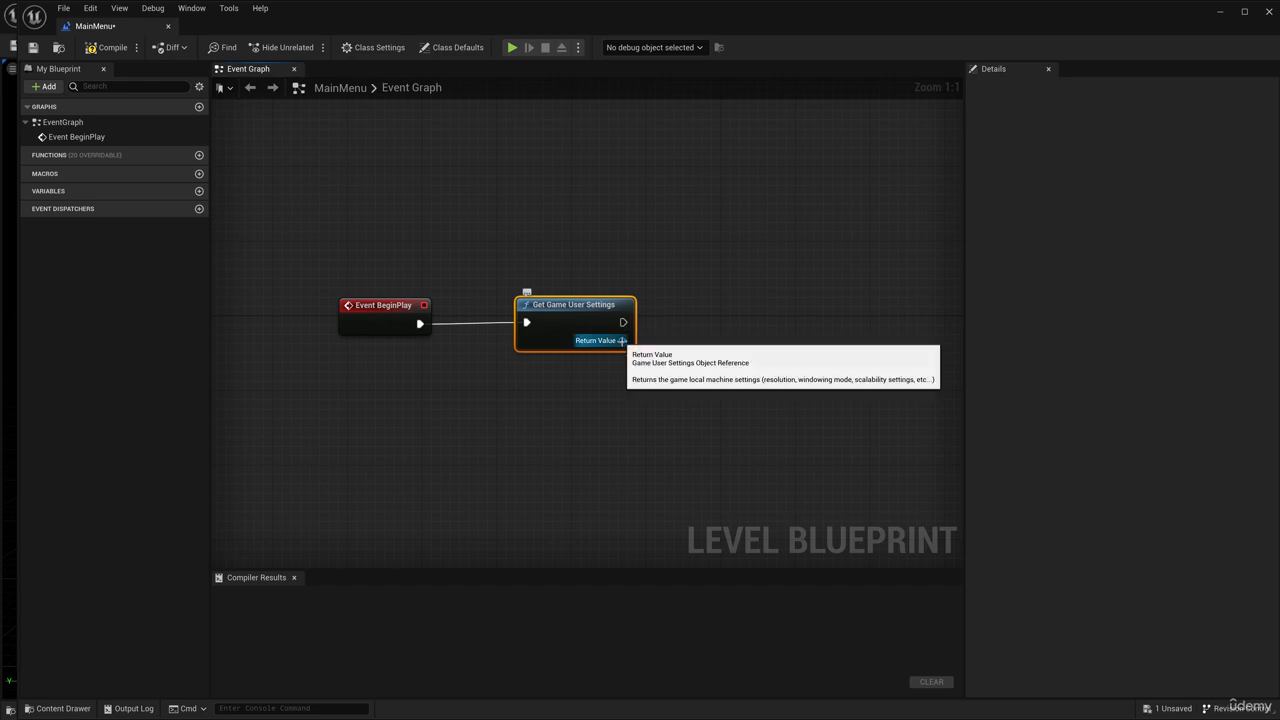
# Step: Add a Set Screen Resolution node from the user settings' Return Value, split its Resolution pin, and set X to 3840 and Y to 2160
pyautogui.moveTo(622, 340); pyautogui.dragTo(713, 341)
pyautogui.write('set scr')
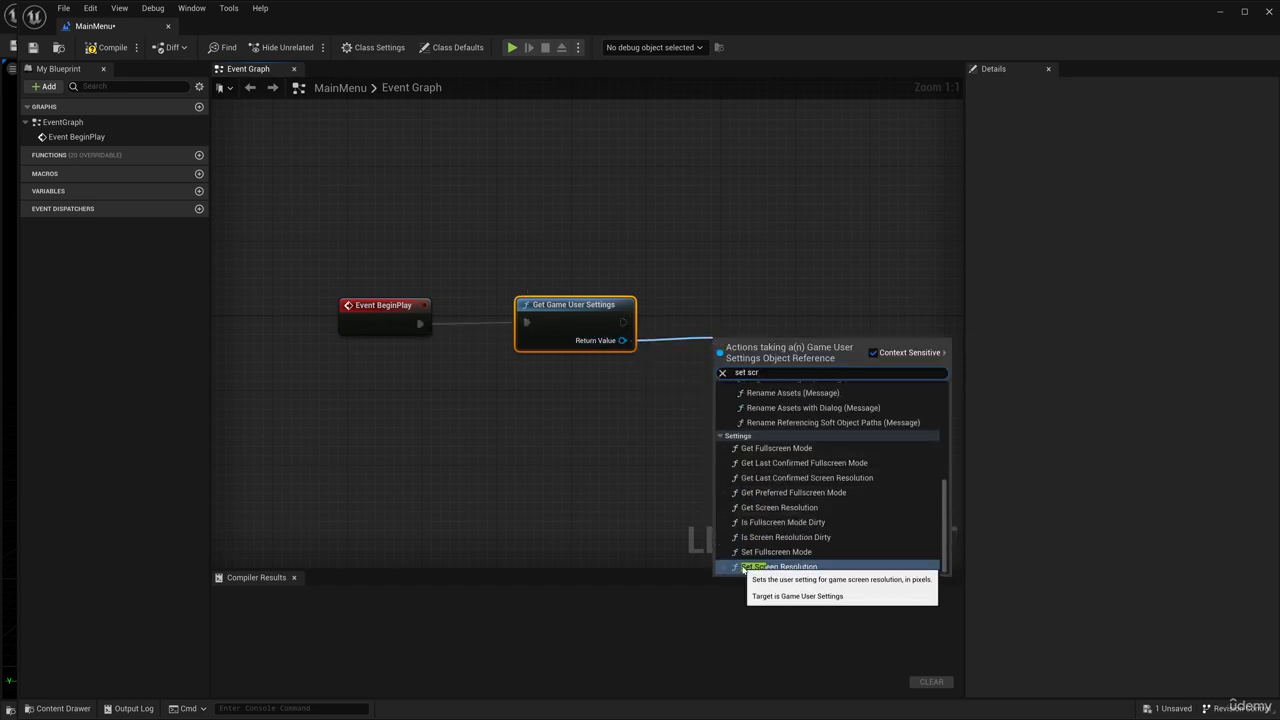
pyautogui.click(770, 561)
pyautogui.moveTo(734, 343); pyautogui.dragTo(736, 296)
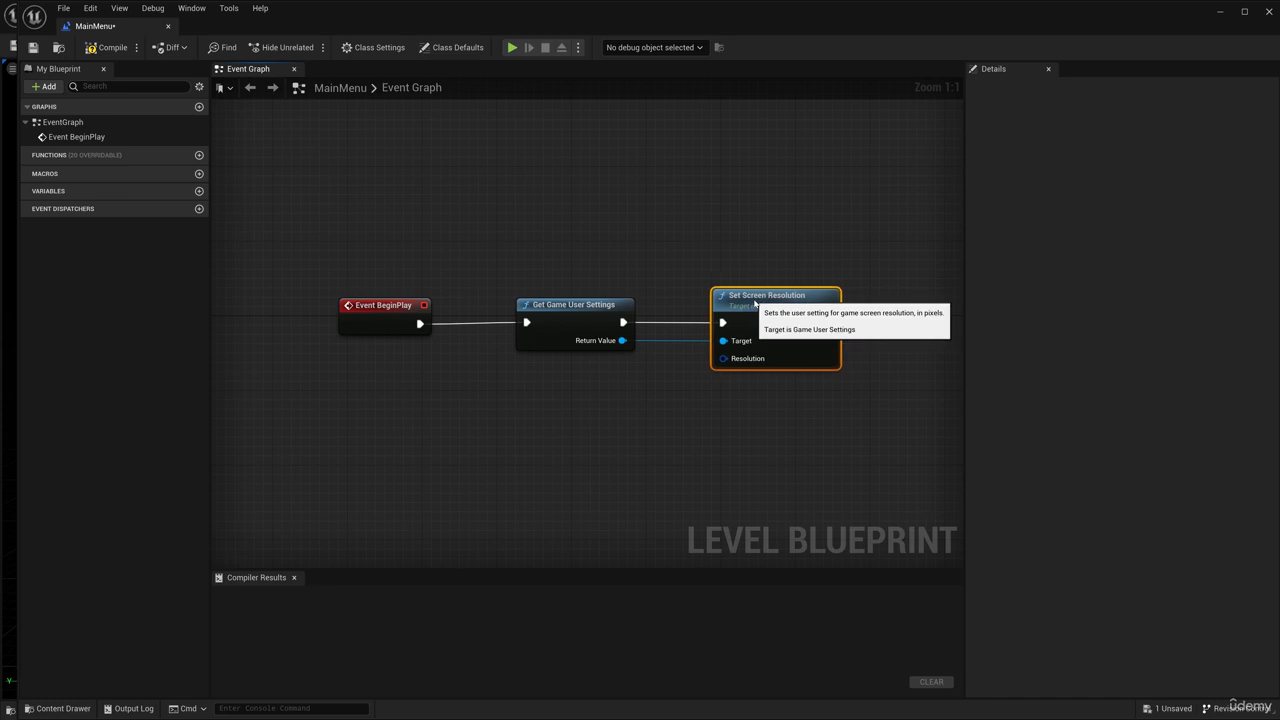
pyautogui.rightClick(726, 358)
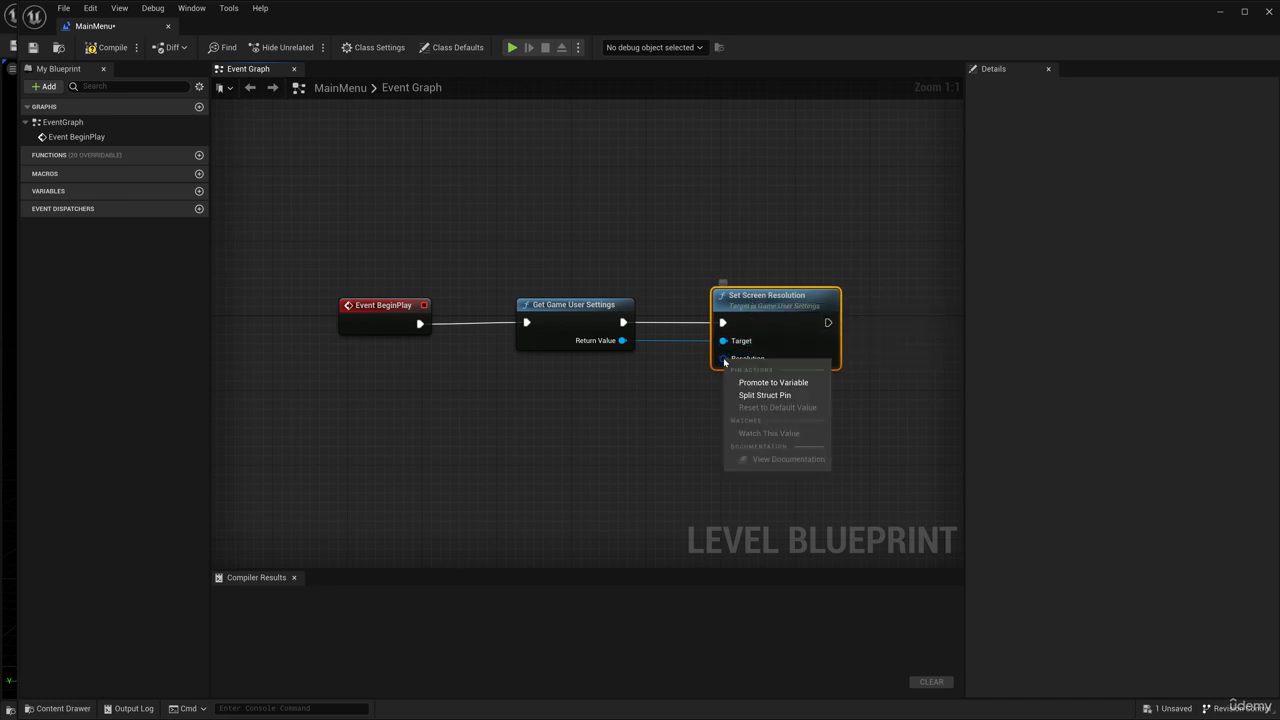
pyautogui.click(770, 394)
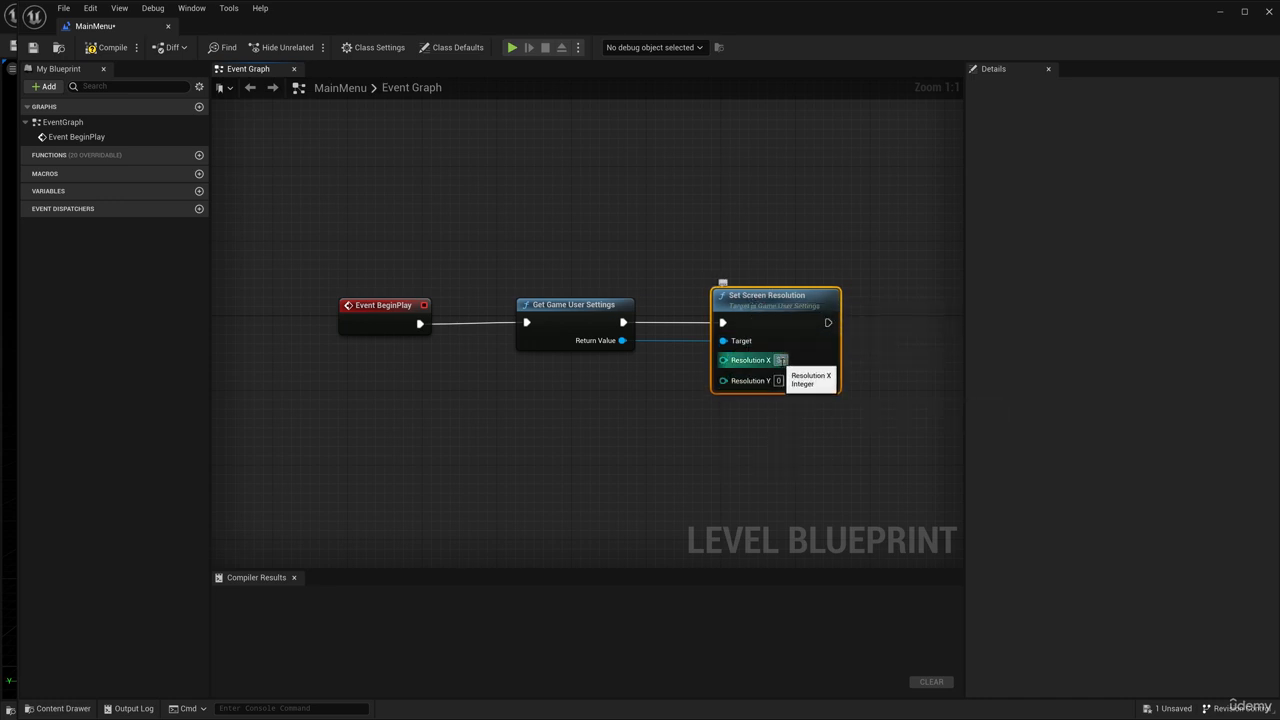
pyautogui.click(779, 381)
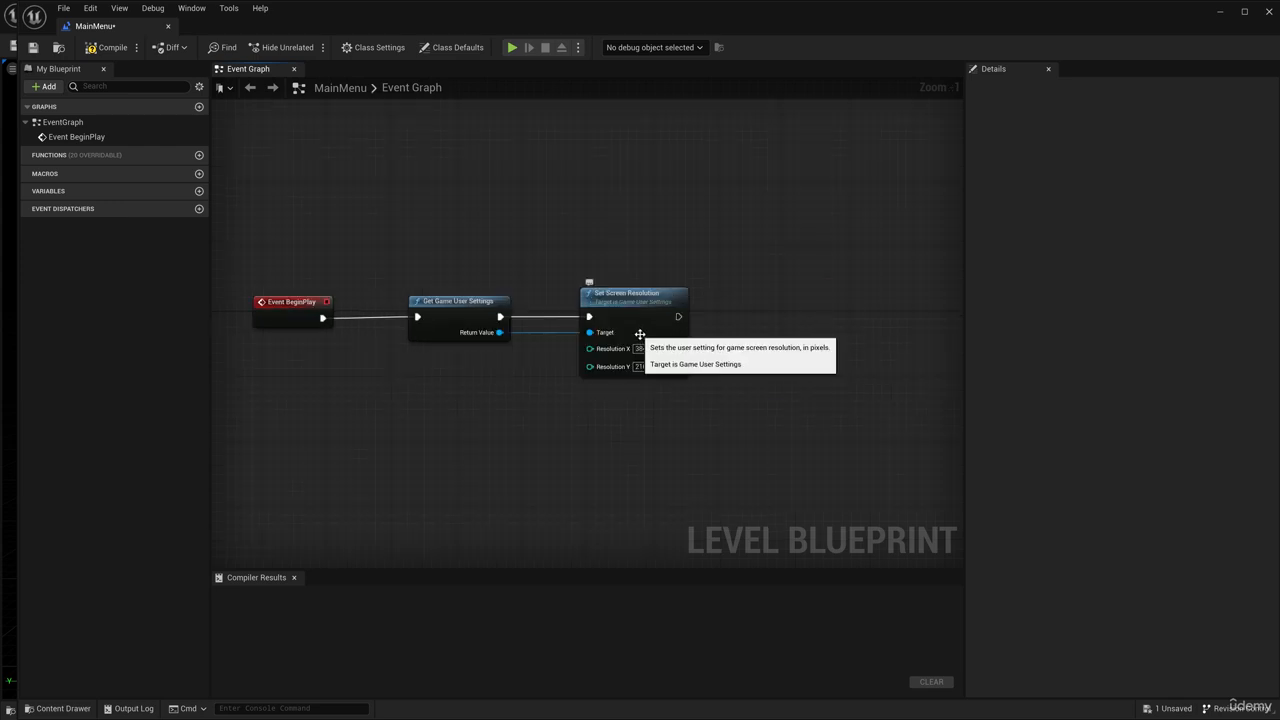
# Step: Add a Set Fullscreen Mode node from the Return Value of Get Game User Settings, keeping Fullscreen as the mode
pyautogui.moveTo(499, 332); pyautogui.dragTo(630, 432)
pyautogui.write('fu')
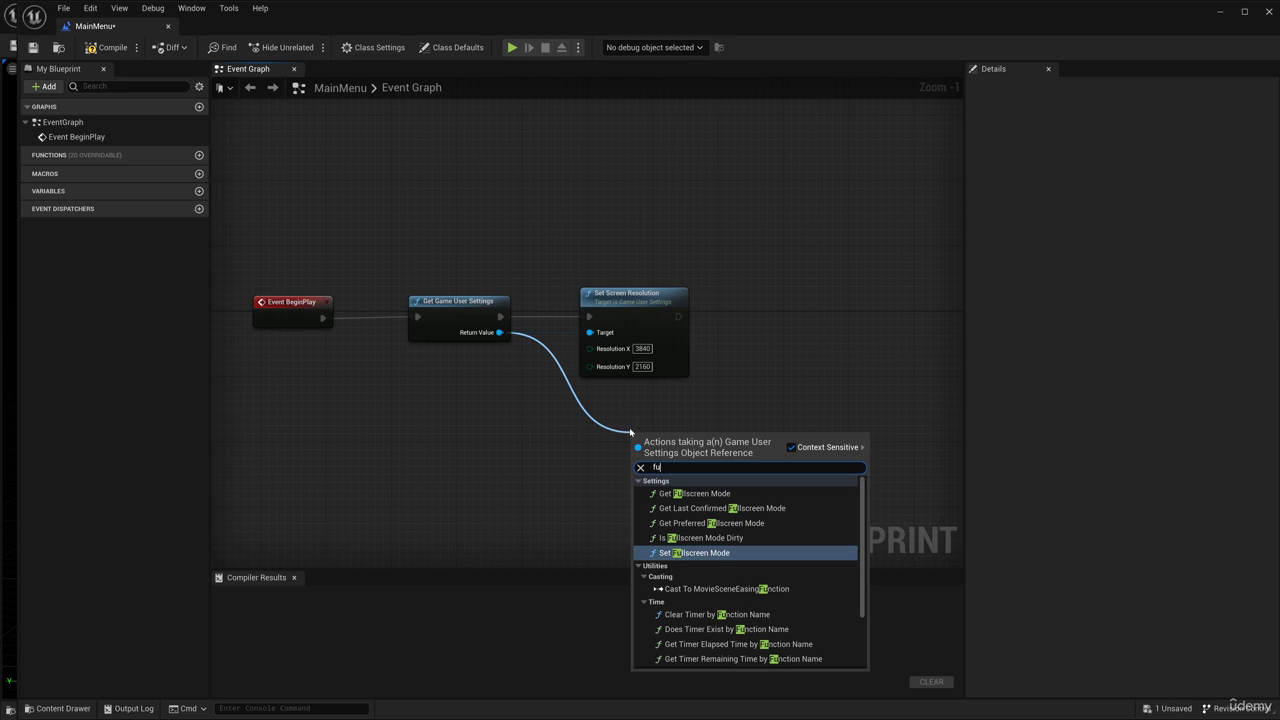
pyautogui.write('ll')
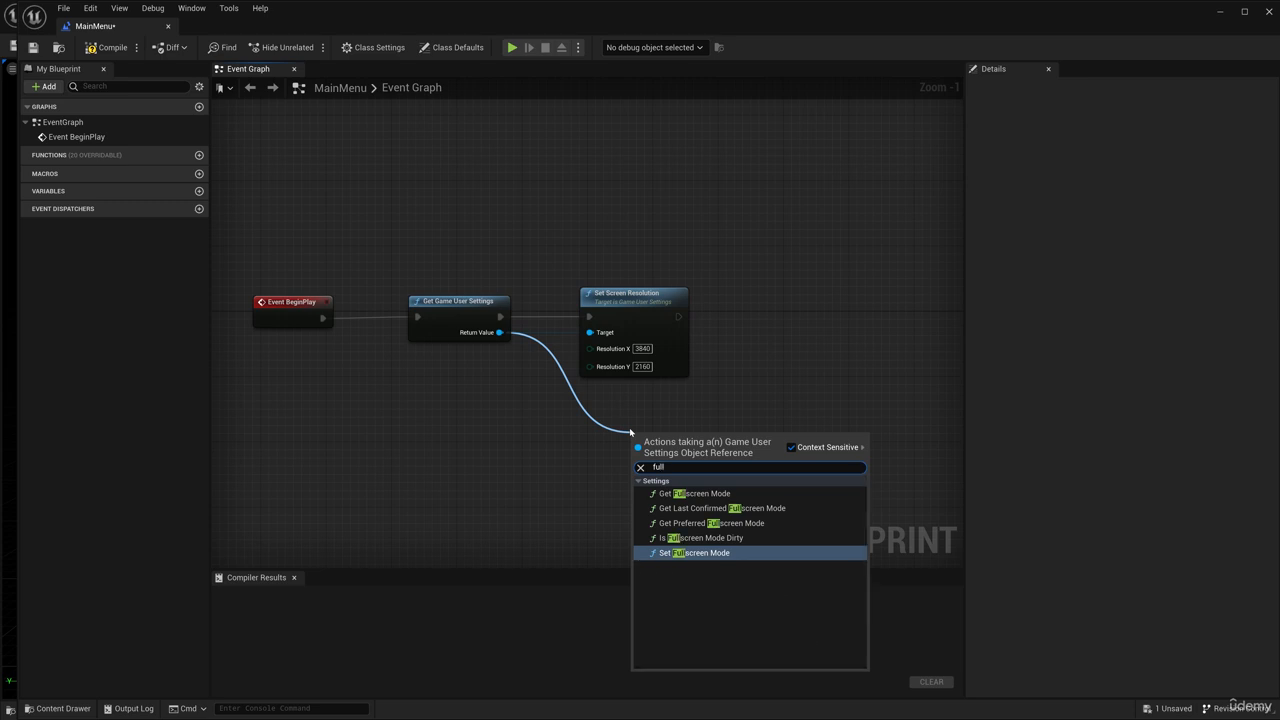
pyautogui.click(660, 553)
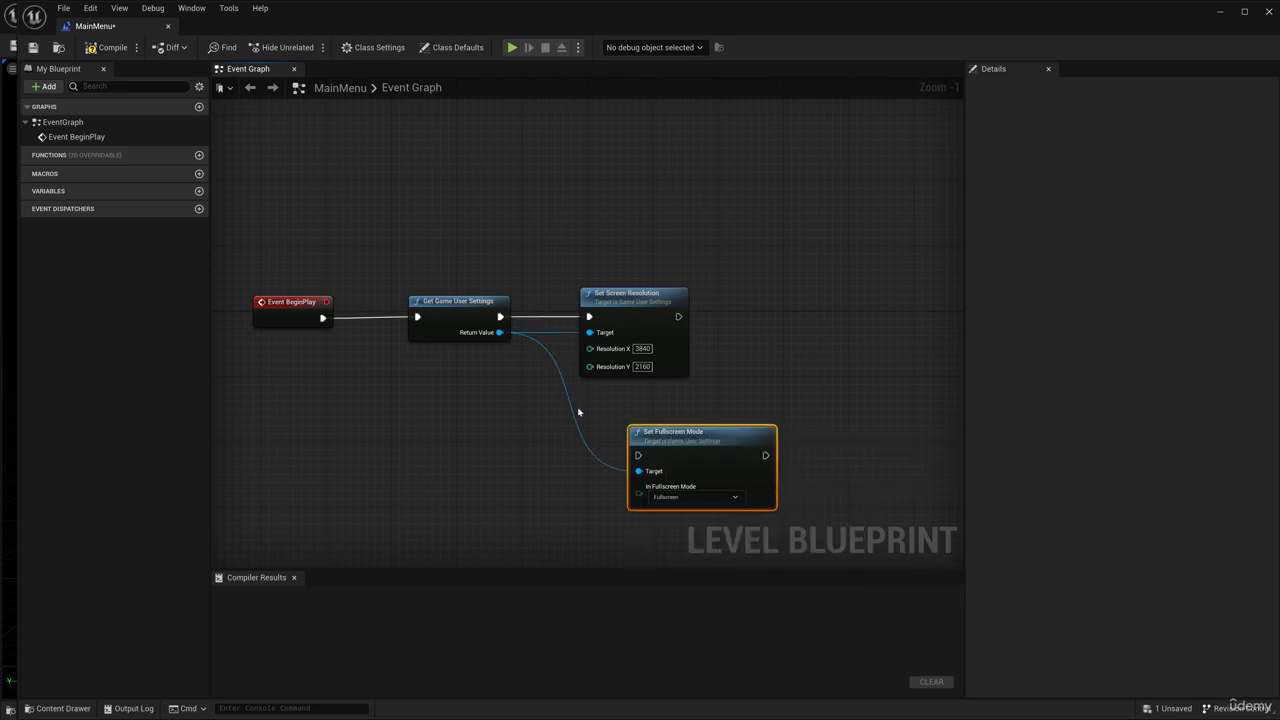
pyautogui.moveTo(672, 433); pyautogui.dragTo(755, 401)
# Step: Route Set Fullscreen Mode's target wire below Set Screen Resolution with two reroute nodes, align the node, and connect the execution pins of both nodes
pyautogui.doubleClick(643, 412)
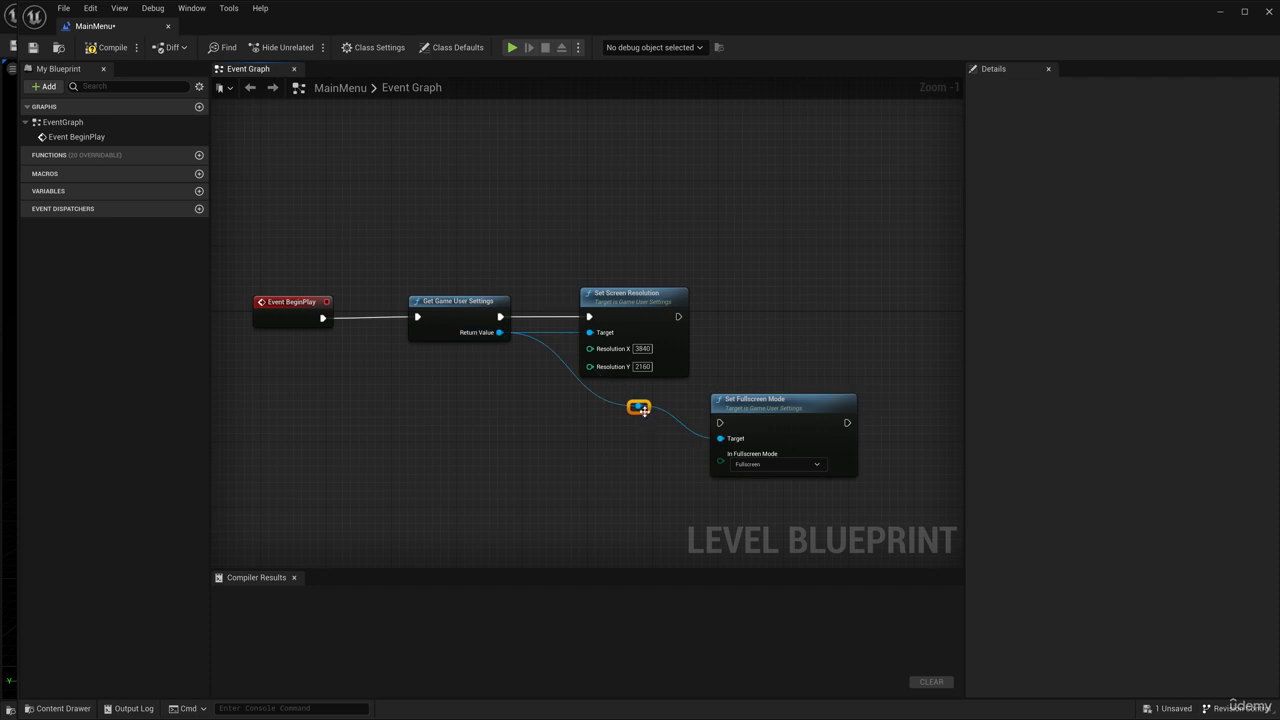
pyautogui.moveTo(641, 404); pyautogui.dragTo(594, 413)
pyautogui.moveTo(760, 400); pyautogui.dragTo(793, 302)
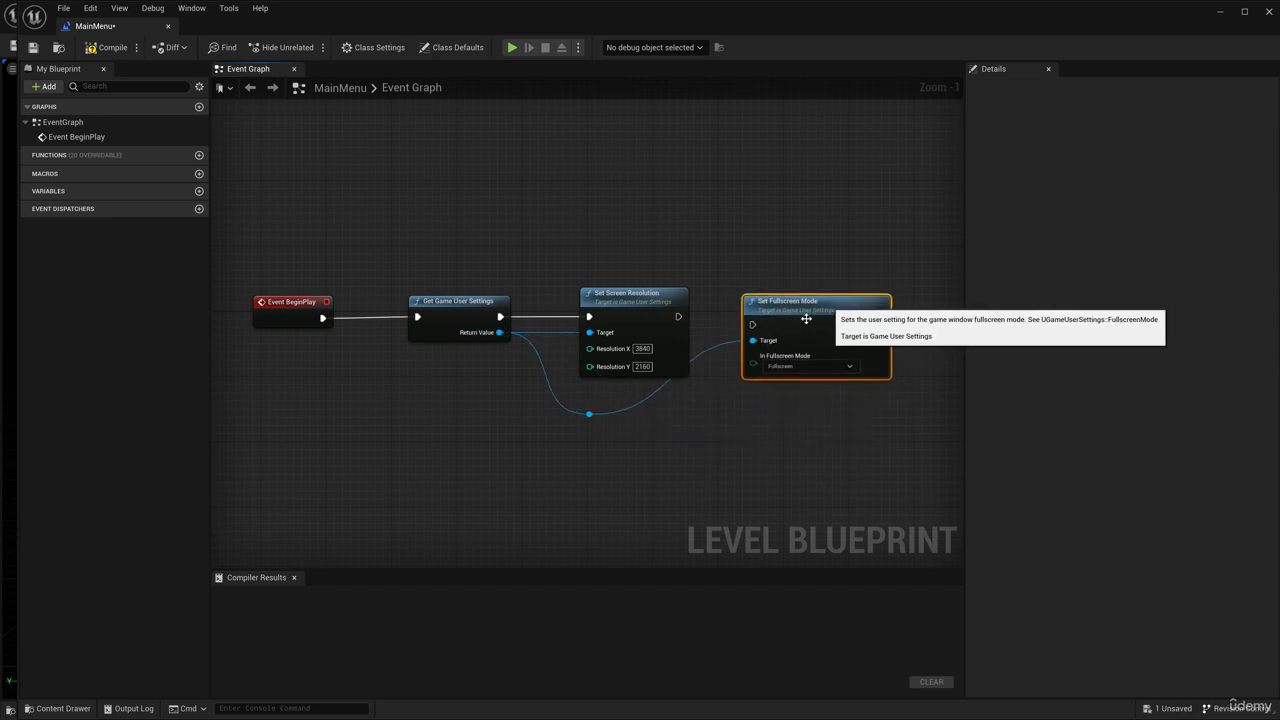
pyautogui.doubleClick(630, 398)
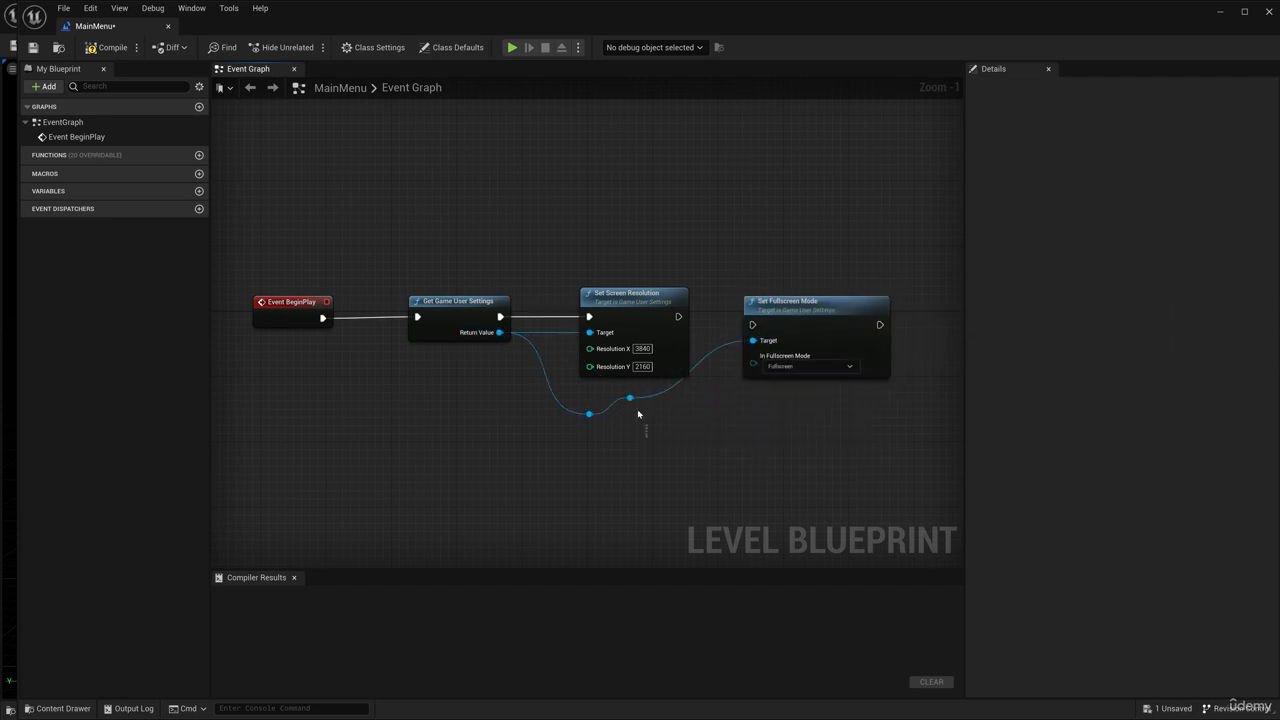
pyautogui.moveTo(639, 403); pyautogui.dragTo(718, 422)
pyautogui.moveTo(784, 320); pyautogui.dragTo(808, 311)
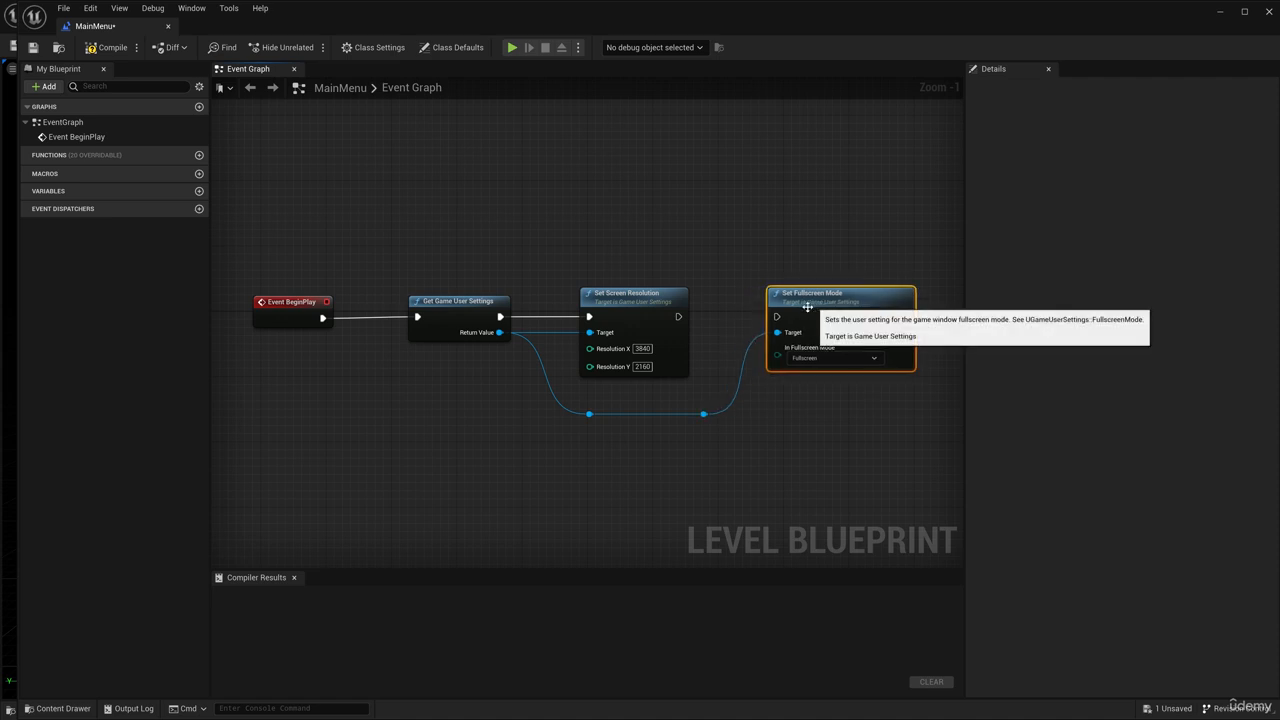
pyautogui.moveTo(679, 317); pyautogui.dragTo(777, 317)
# Step: Add an Apply Settings node from the Return Value of Get Game User Settings and place it beyond Set Fullscreen Mode
pyautogui.scroll(-1, 796, 322)
pyautogui.moveTo(796, 337); pyautogui.dragTo(651, 305, button='right')
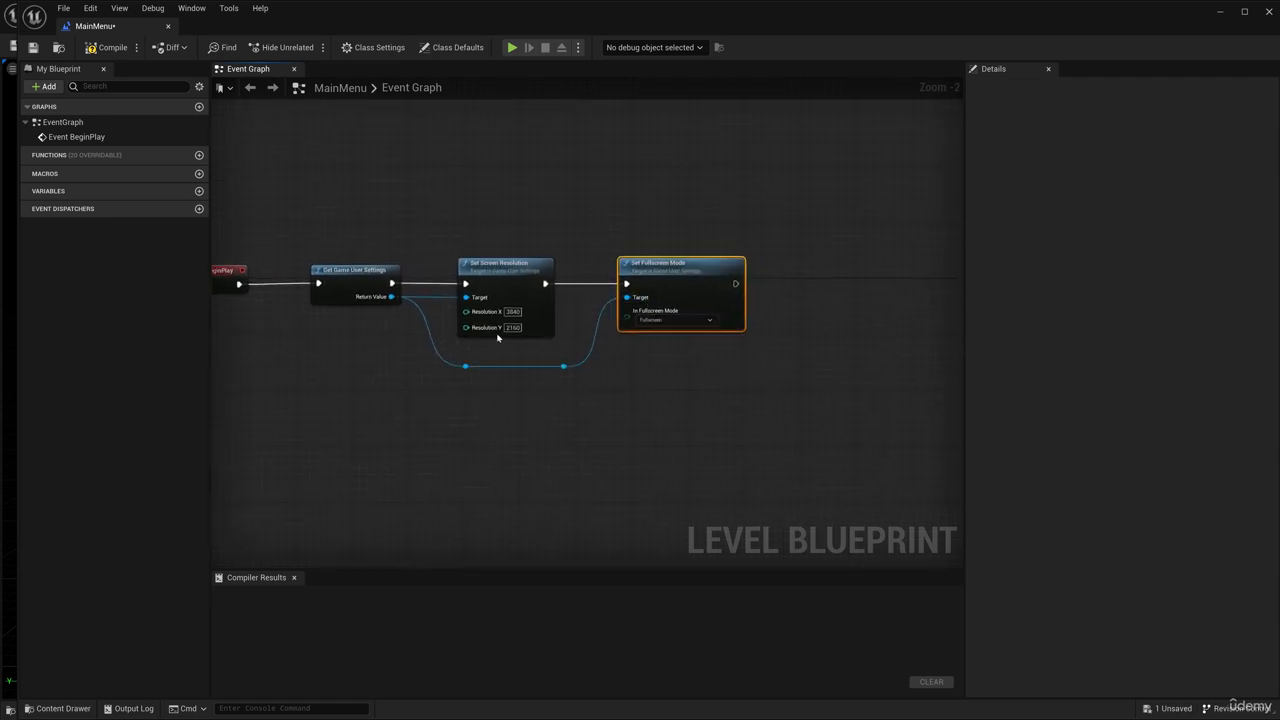
pyautogui.moveTo(394, 299); pyautogui.dragTo(550, 428)
pyautogui.write('app')
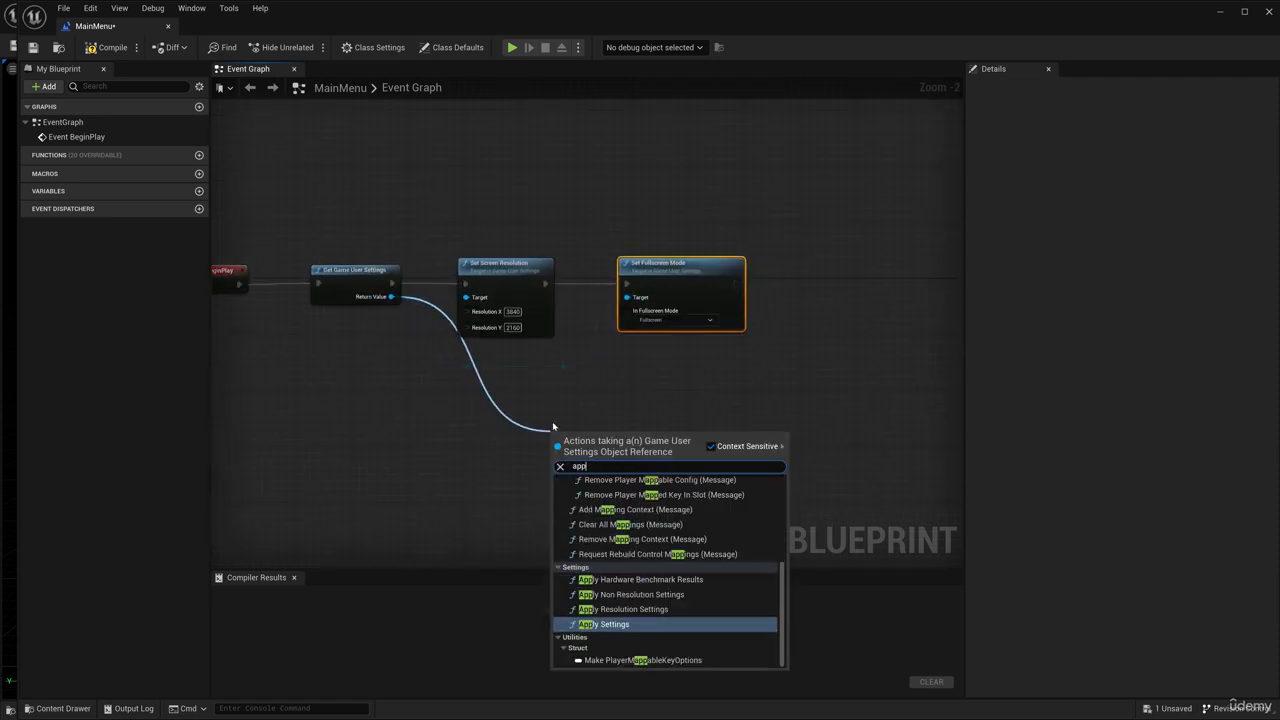
pyautogui.click(603, 624)
pyautogui.moveTo(585, 435); pyautogui.dragTo(821, 313)
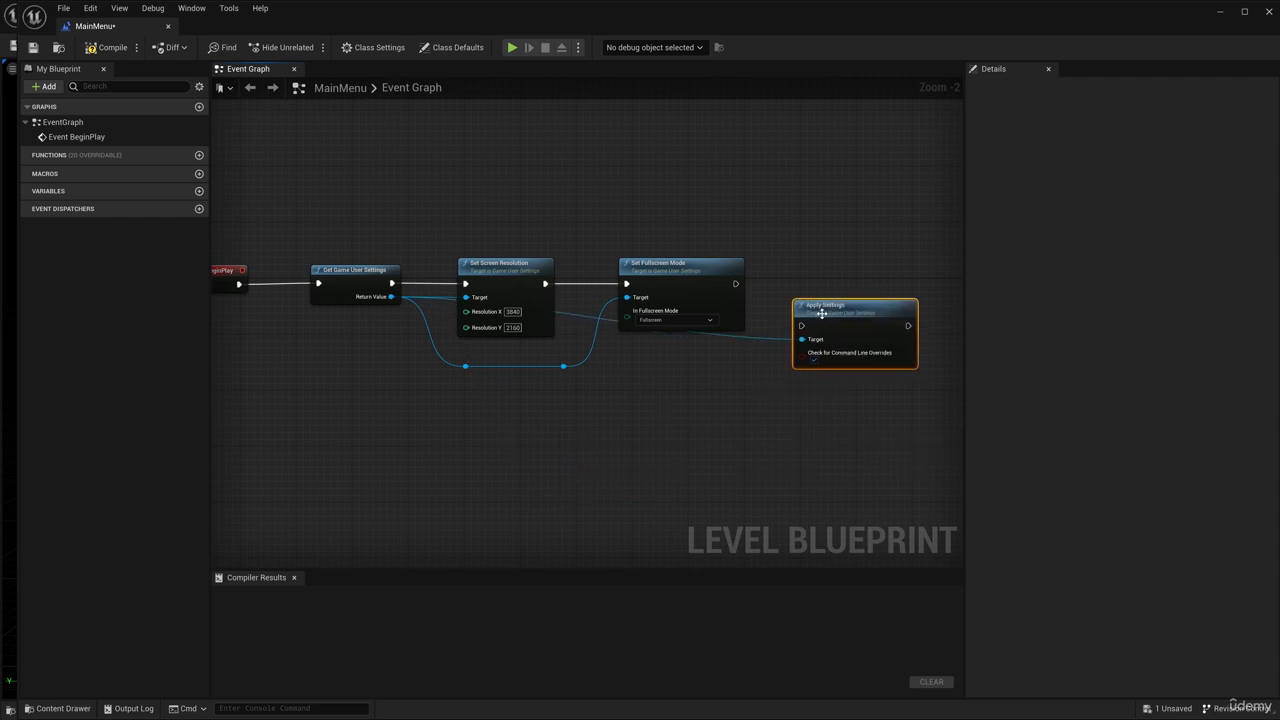
# Step: Route the Apply Settings target wire beneath the other nodes with two reroute nodes, tidy the wires, and connect its execution pin to Set Fullscreen Mode
pyautogui.doubleClick(746, 337)
pyautogui.moveTo(746, 333); pyautogui.dragTo(458, 395)
pyautogui.click(733, 348)
pyautogui.doubleClick(733, 348)
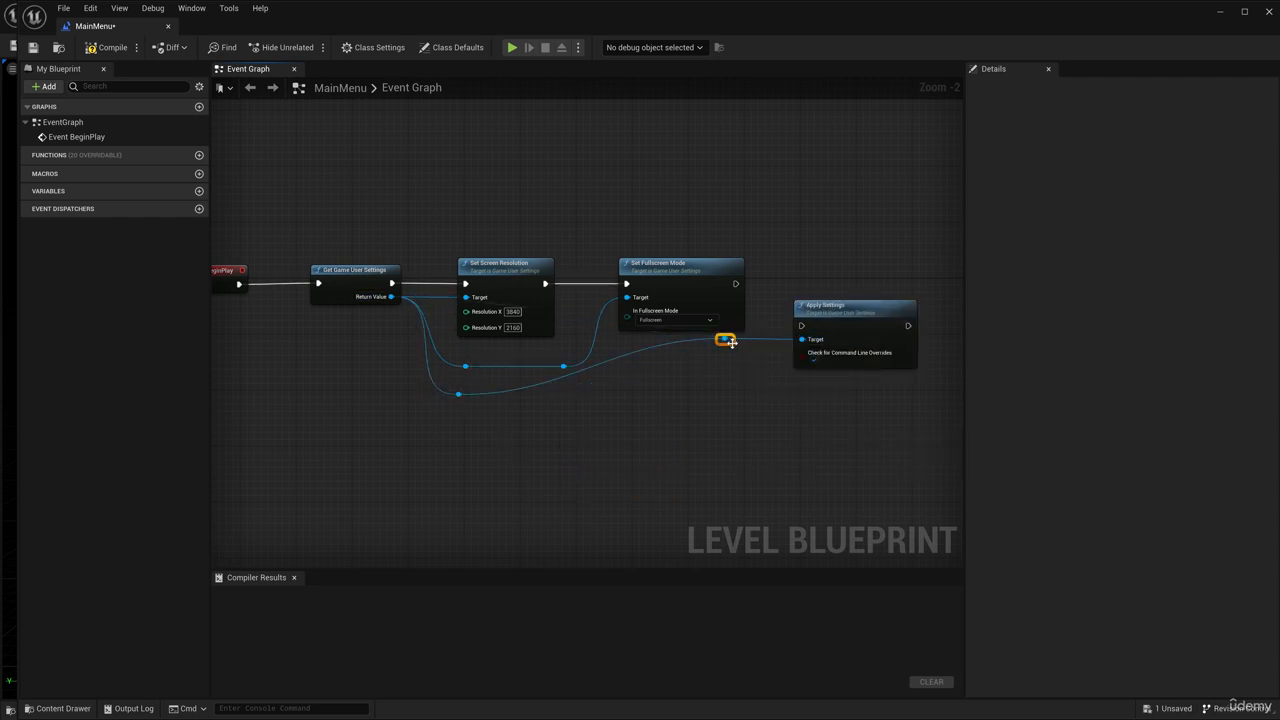
pyautogui.moveTo(730, 338); pyautogui.dragTo(746, 388)
pyautogui.moveTo(828, 310); pyautogui.dragTo(835, 268)
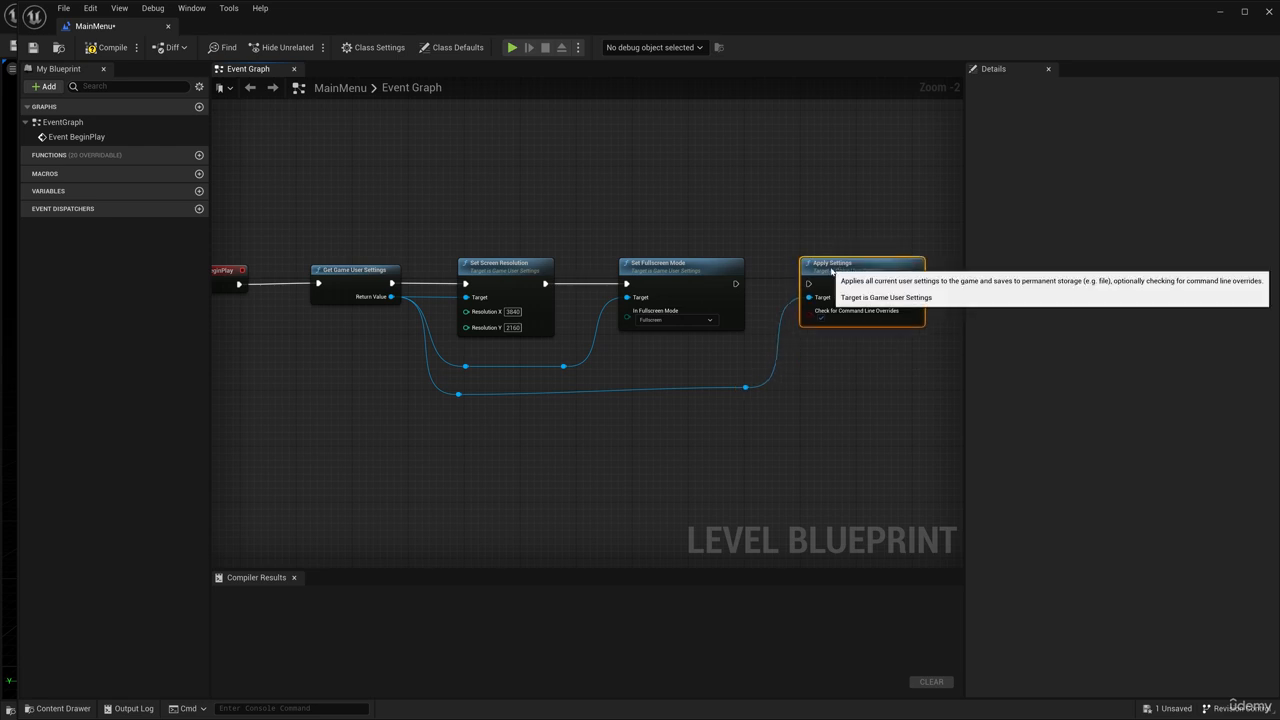
pyautogui.moveTo(736, 283); pyautogui.dragTo(808, 283)
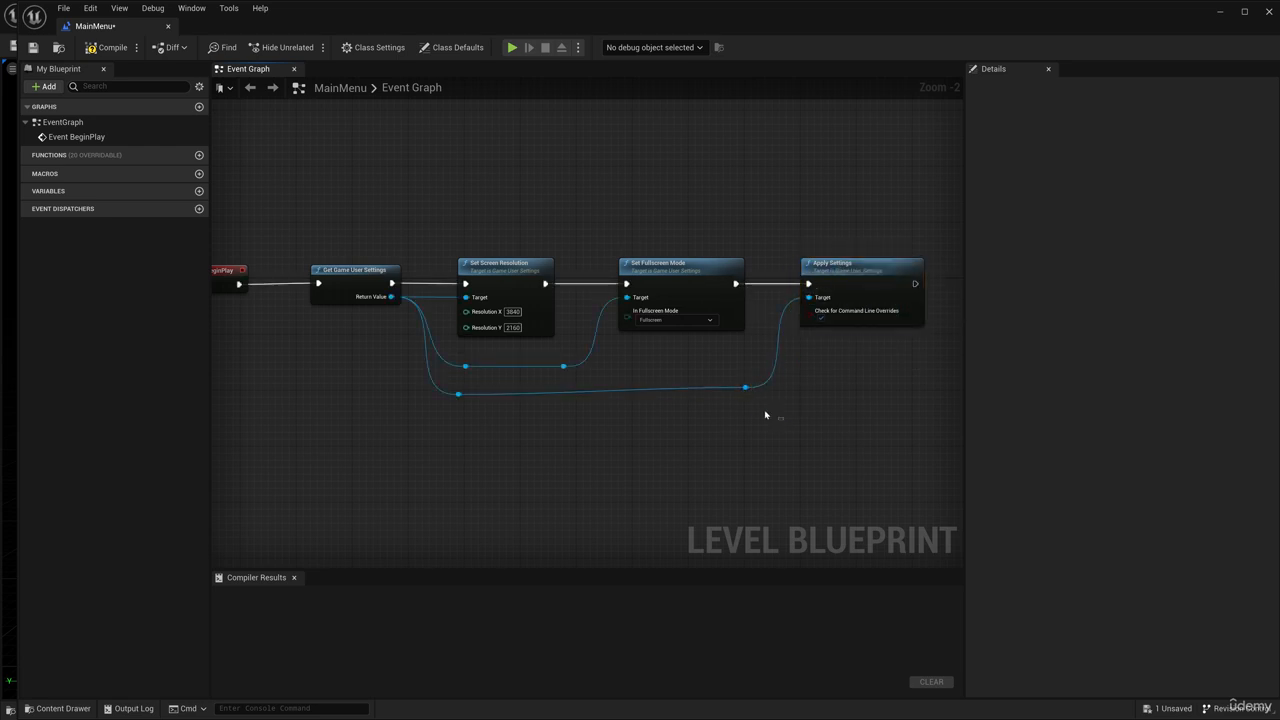
pyautogui.moveTo(751, 390); pyautogui.dragTo(753, 401)
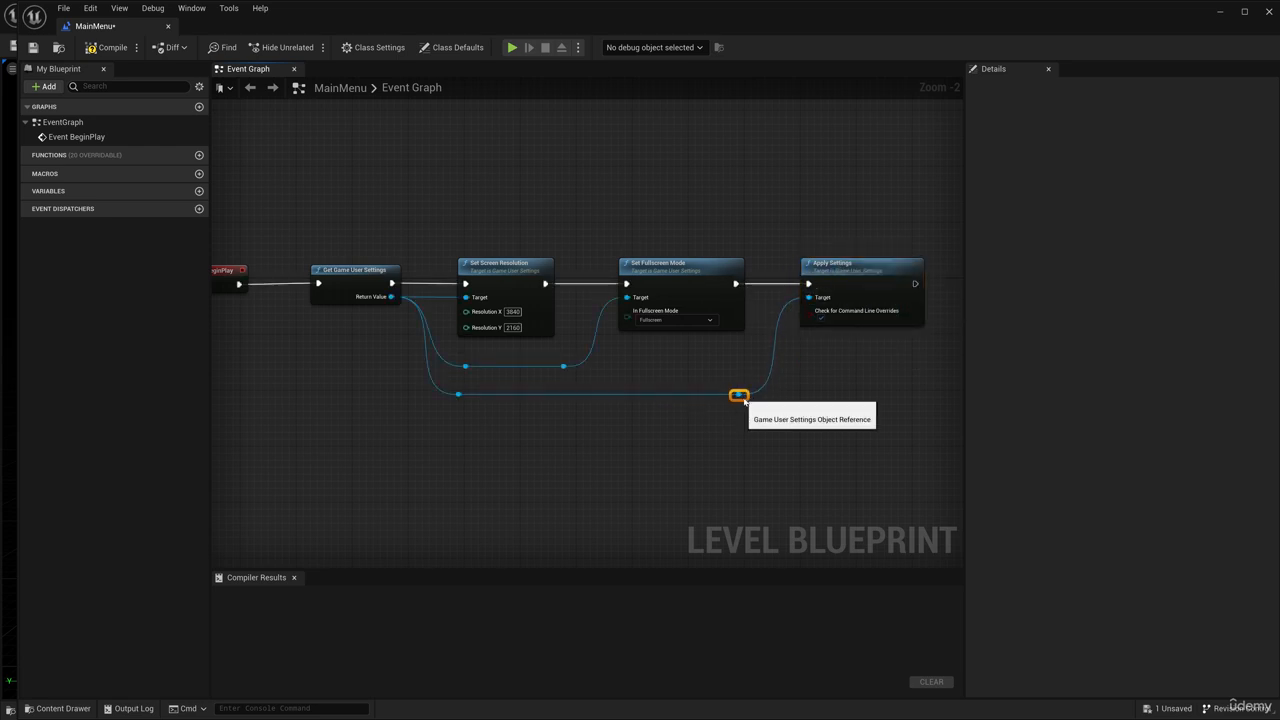
pyautogui.click(598, 374)
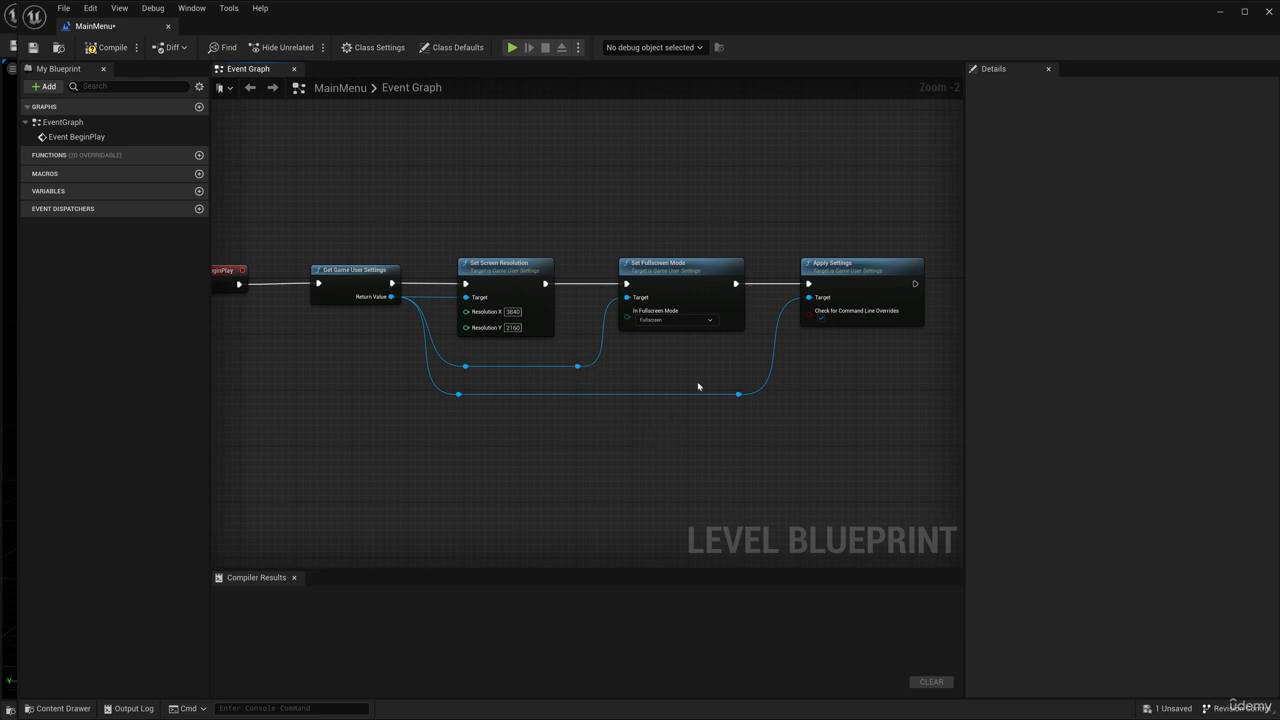
# Step: Compile and save the MainMenu Level Blueprint, then close it
pyautogui.press('Home')
pyautogui.click(107, 47)
pyautogui.click(33, 47)
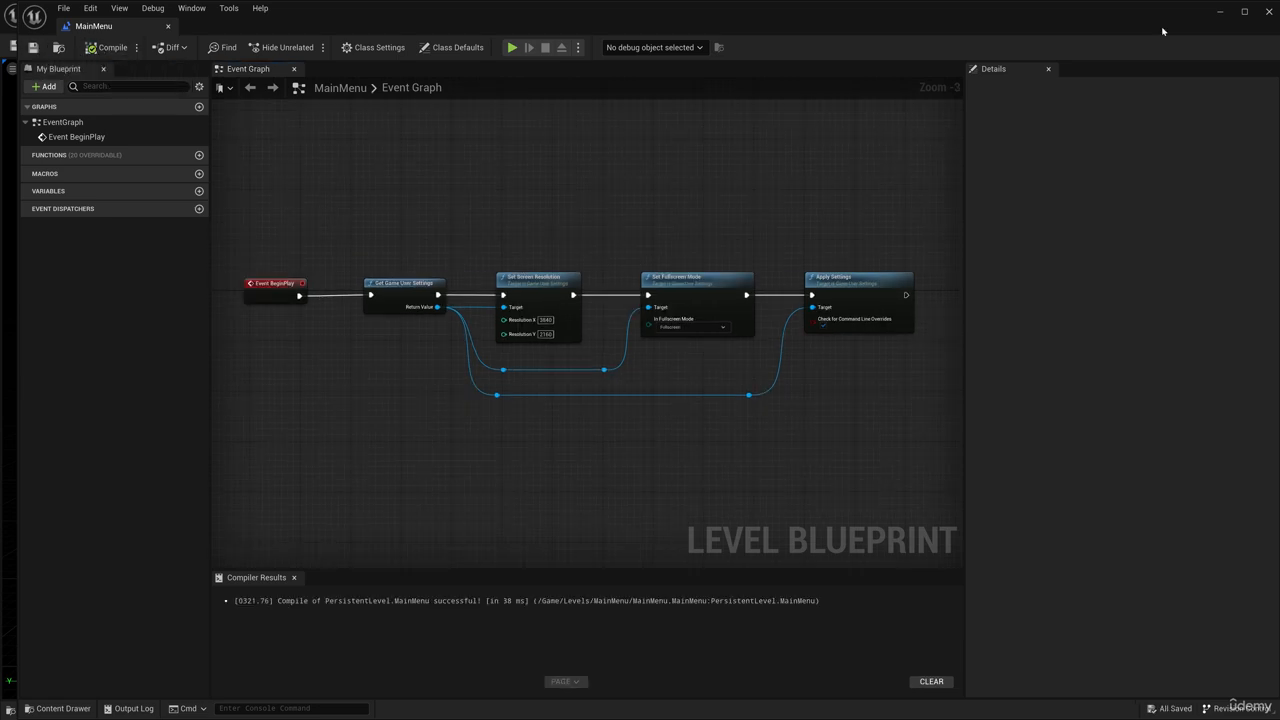
pyautogui.click(1270, 11)
# Step: Package the project for Windows
pyautogui.click(383, 45)
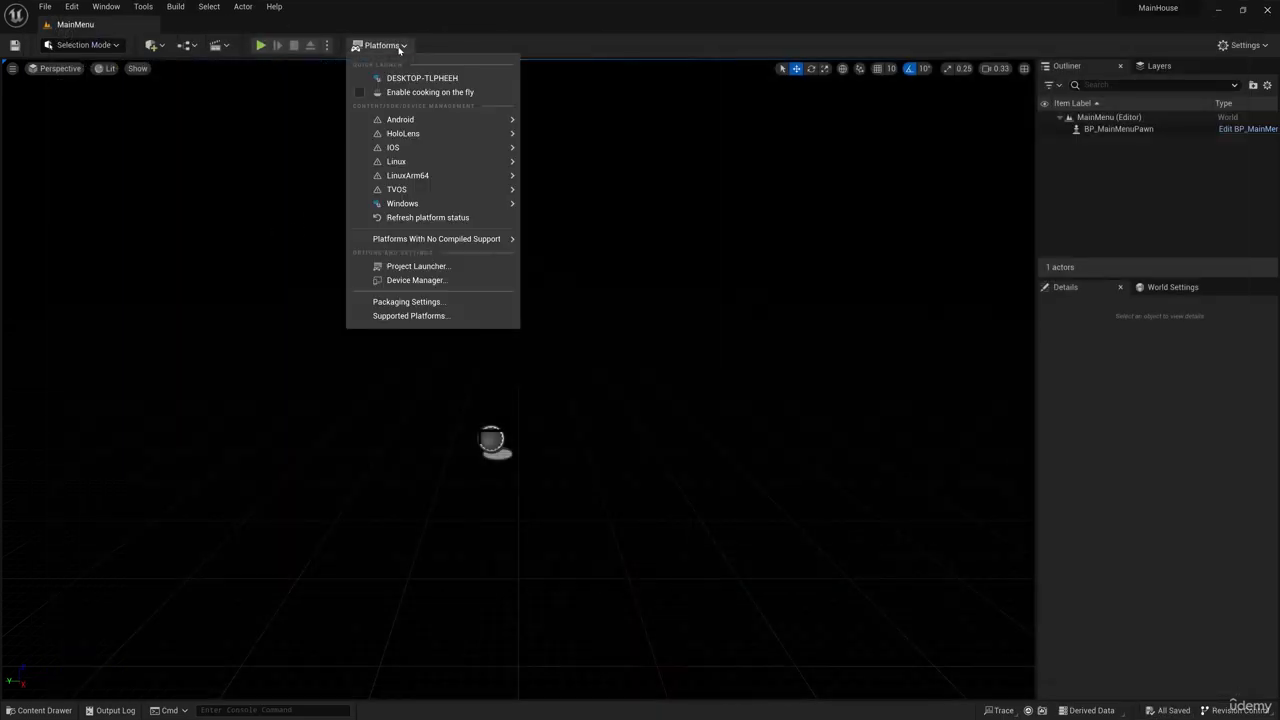
pyautogui.moveTo(423, 208)
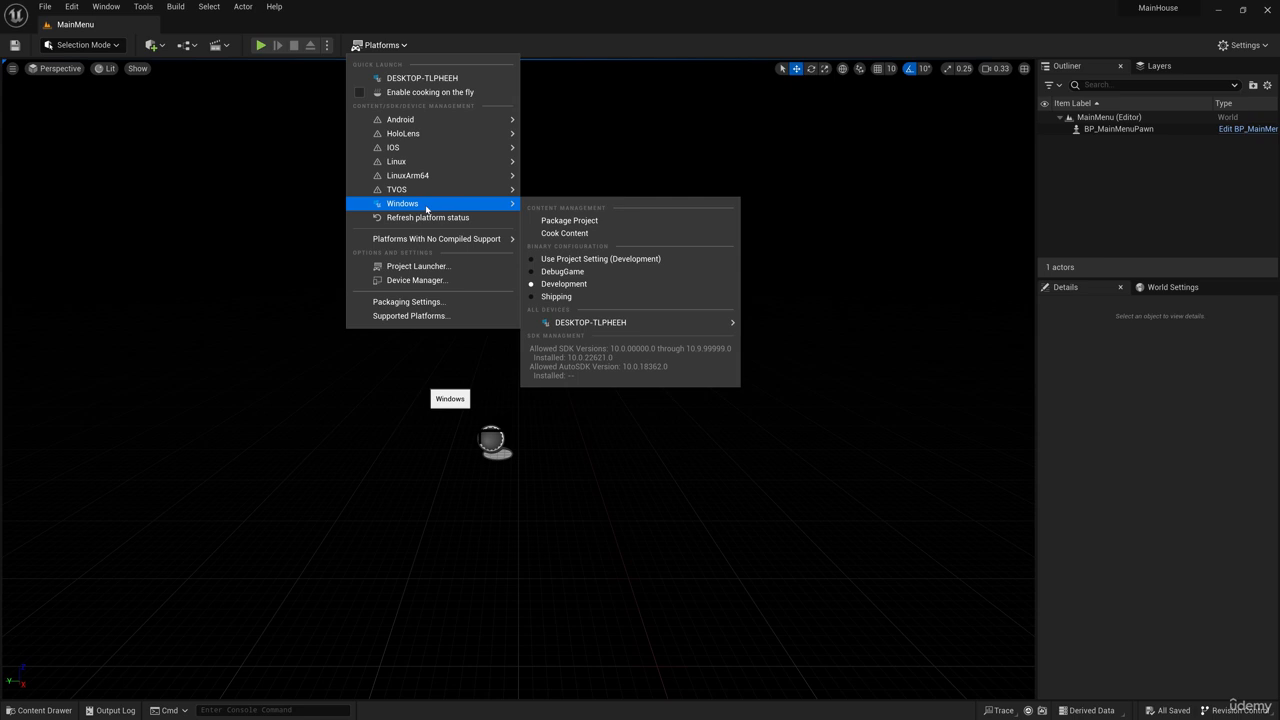
pyautogui.click(569, 220)
pyautogui.click(750, 401)
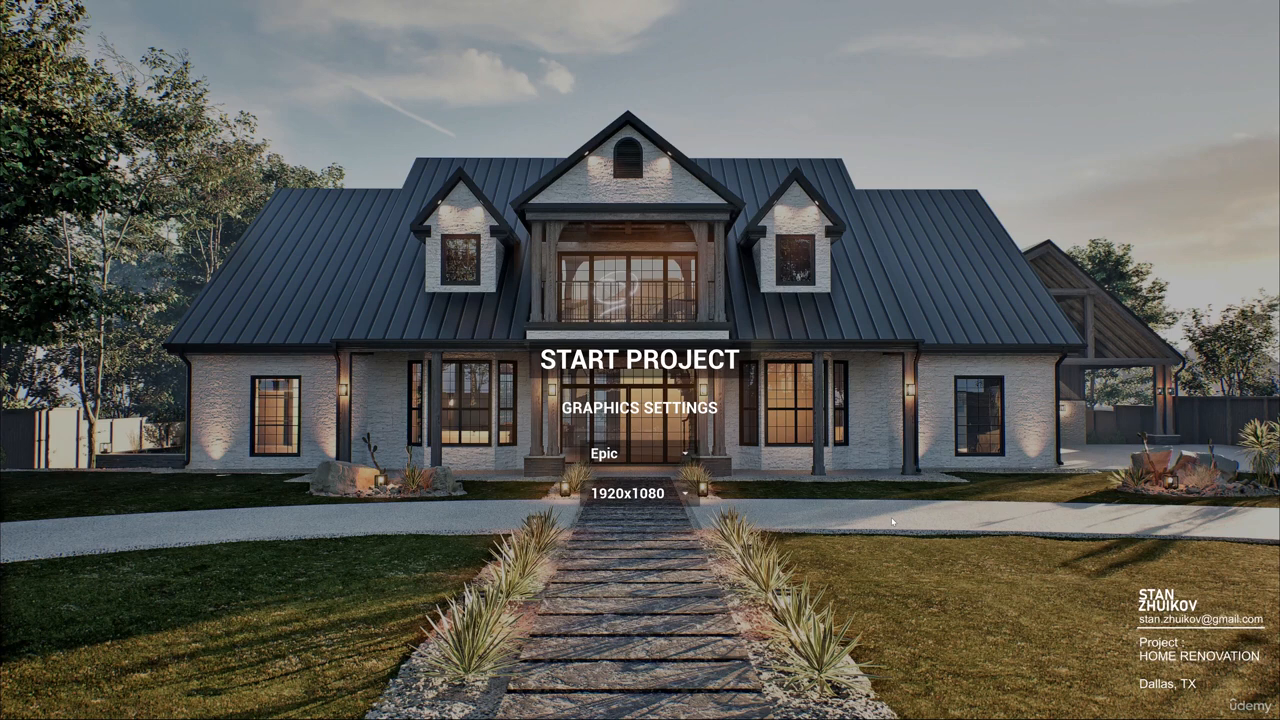
# Step: In the packaged application's start menu, set the graphics quality to Cinematic and the resolution to 3840x2160
pyautogui.click(637, 454)
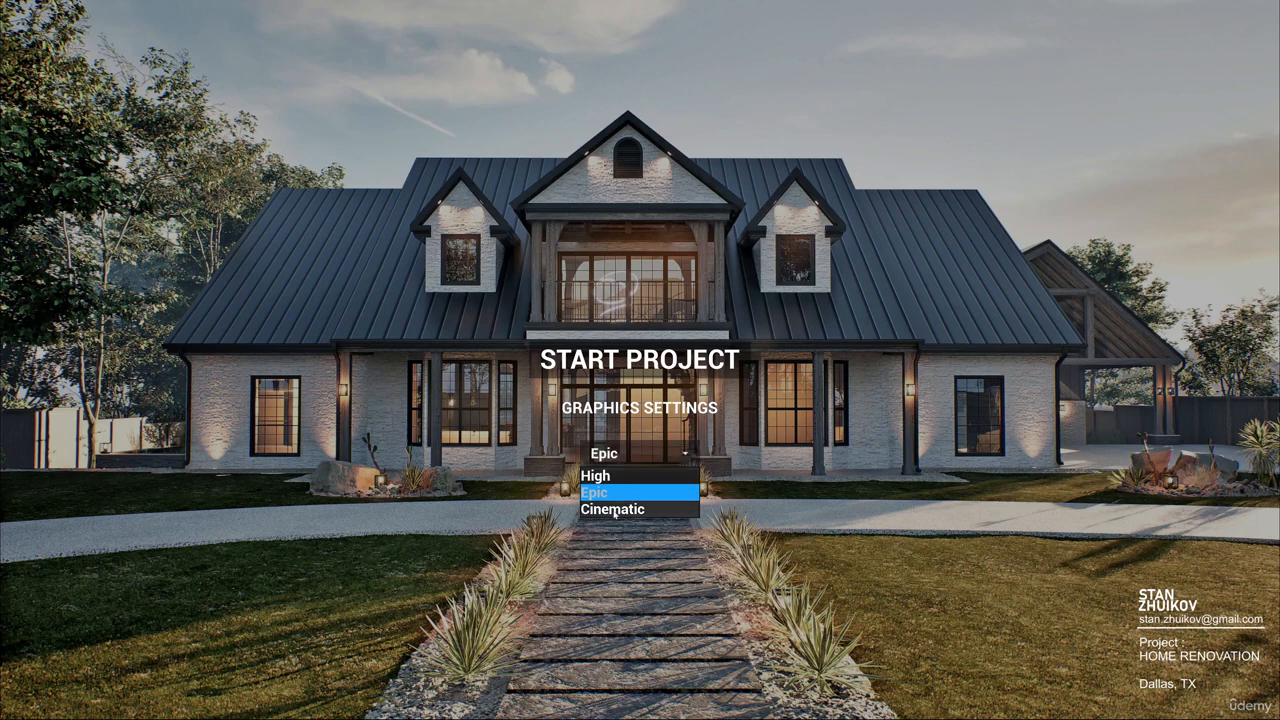
pyautogui.click(613, 510)
pyautogui.click(620, 493)
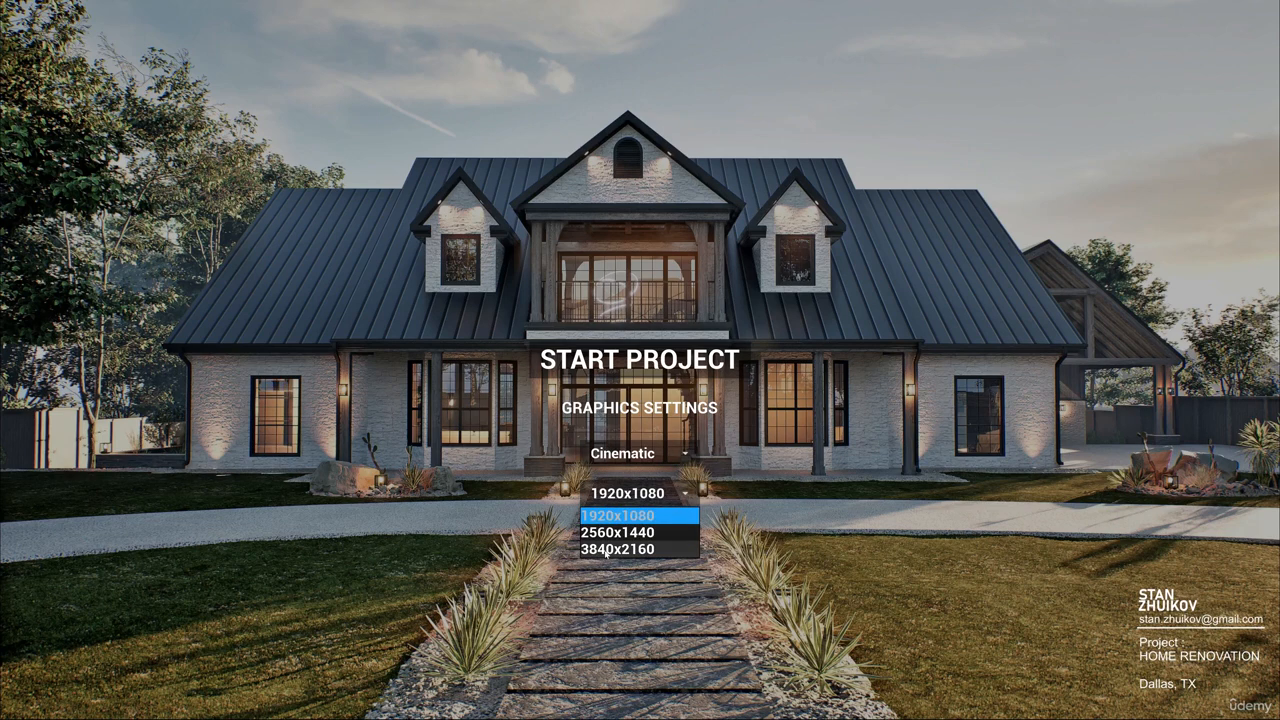
pyautogui.click(606, 549)
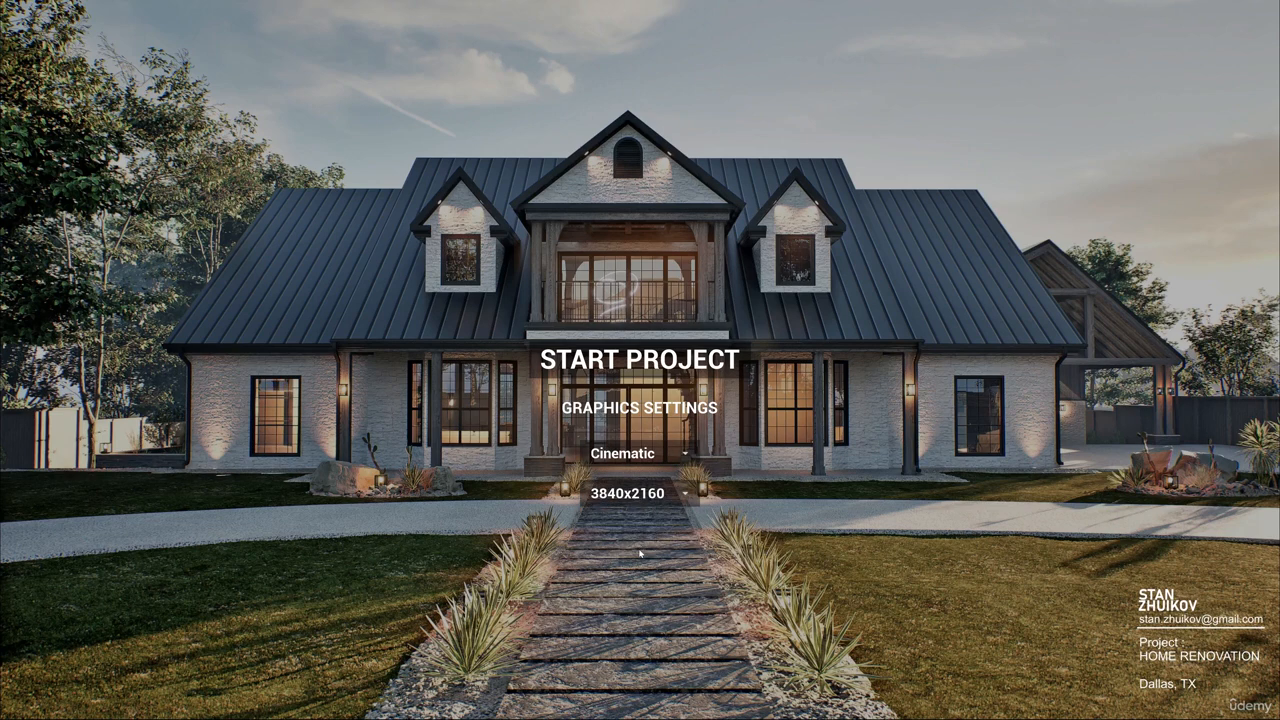